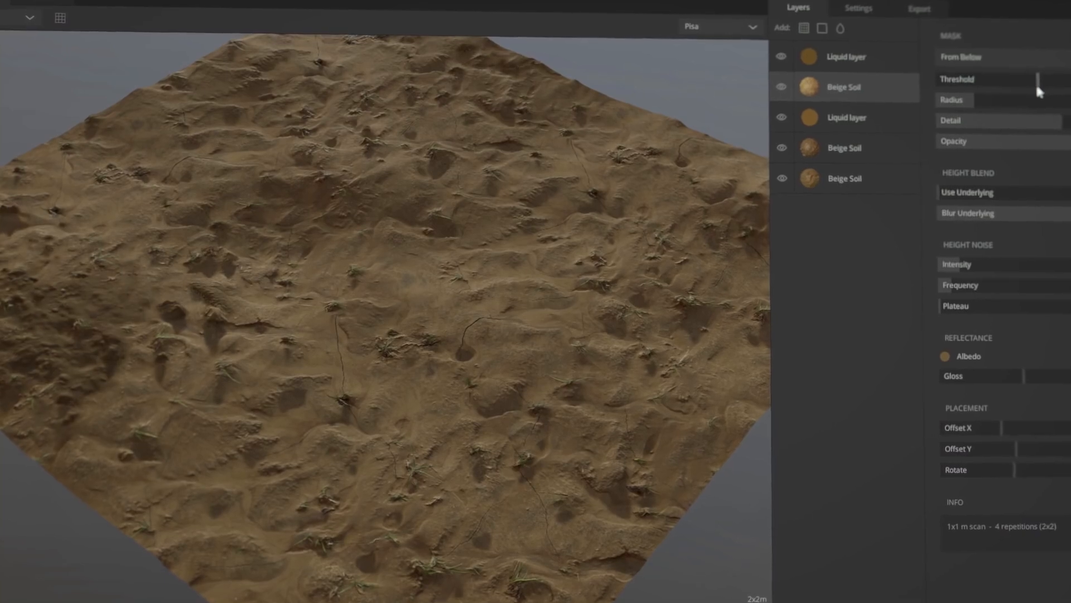
# Lower the From Below mask threshold of the selected Beige Soil layer.
pyautogui.moveTo(1036, 82); pyautogui.dragTo(998, 100)
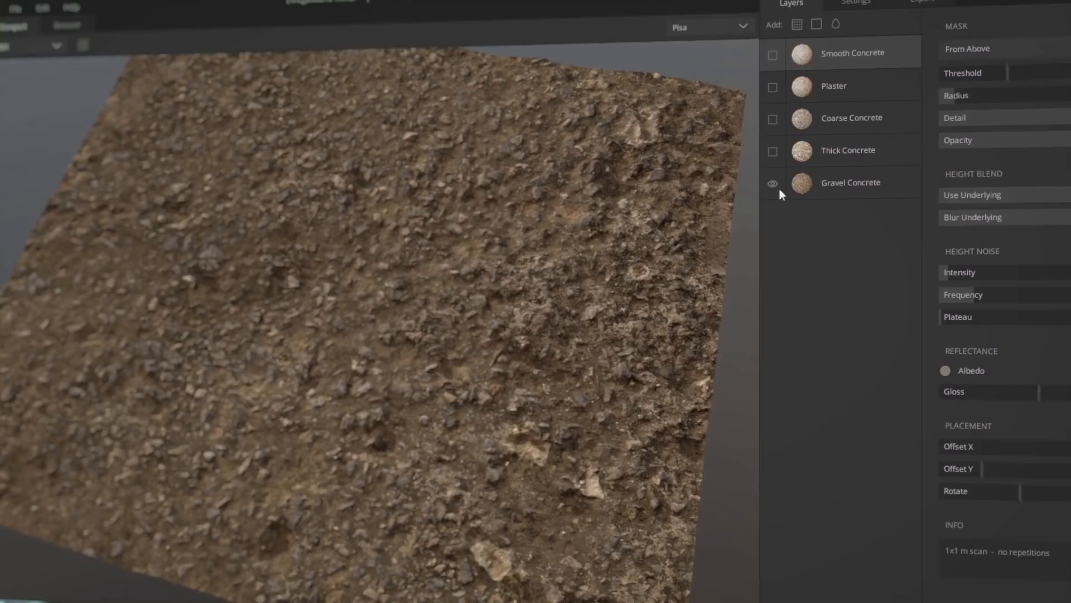
# Make the hidden concrete layers above Gravel Concrete visible.
pyautogui.click(770, 59)
# Try a ground size of 2x2 m for the concrete floor and return it to 1x1 m.
pyautogui.click(851, 8)
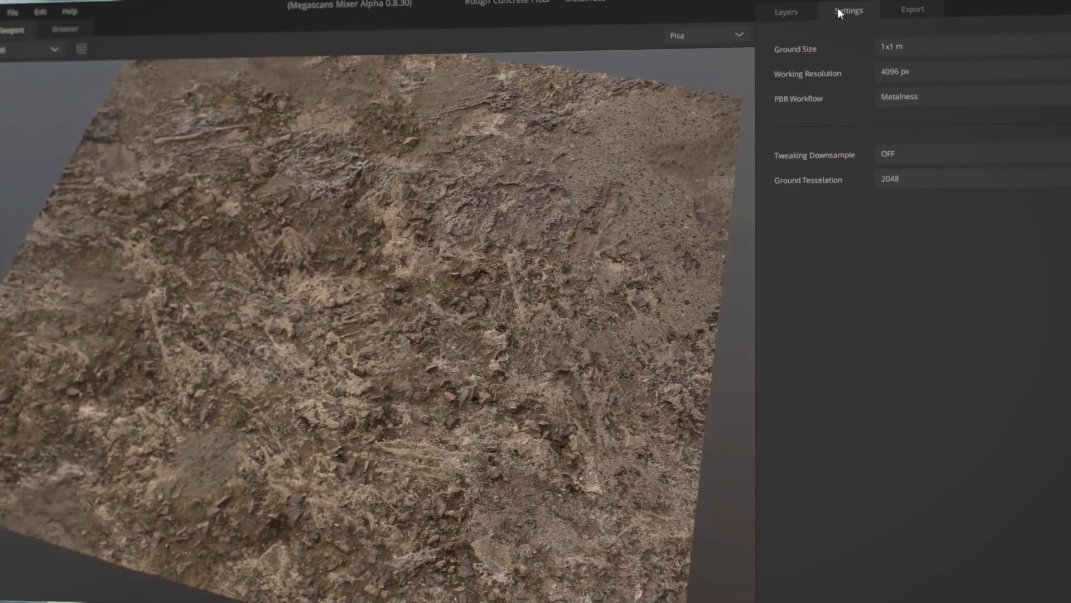
pyautogui.click(900, 49)
pyautogui.click(901, 85)
pyautogui.click(895, 53)
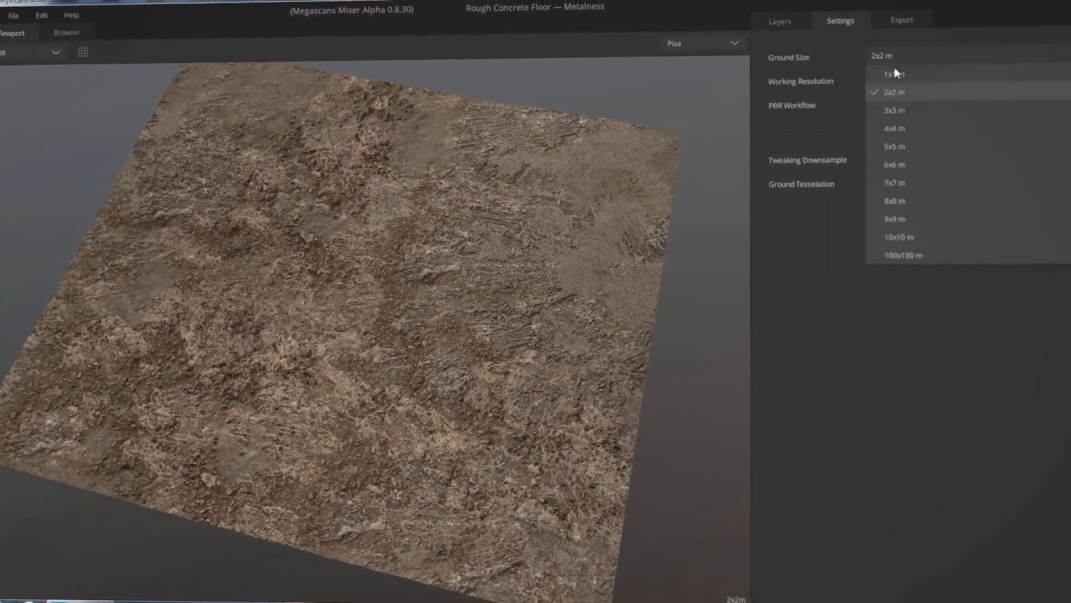
pyautogui.click(895, 70)
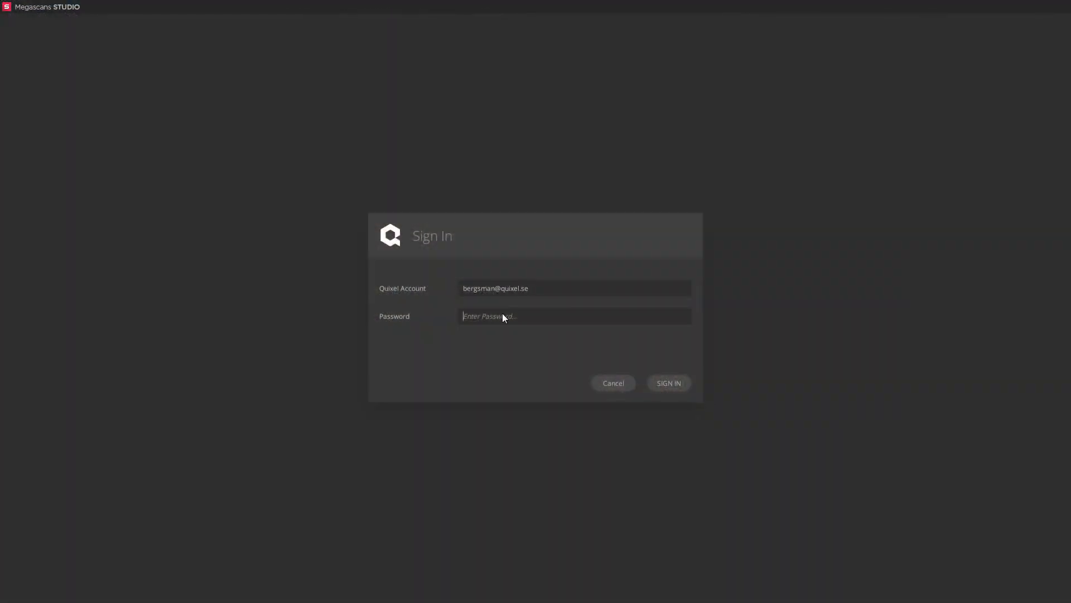
# Enter the account password and sign in to Megascans Studio.
pyautogui.write('*')
pyautogui.click(675, 388)
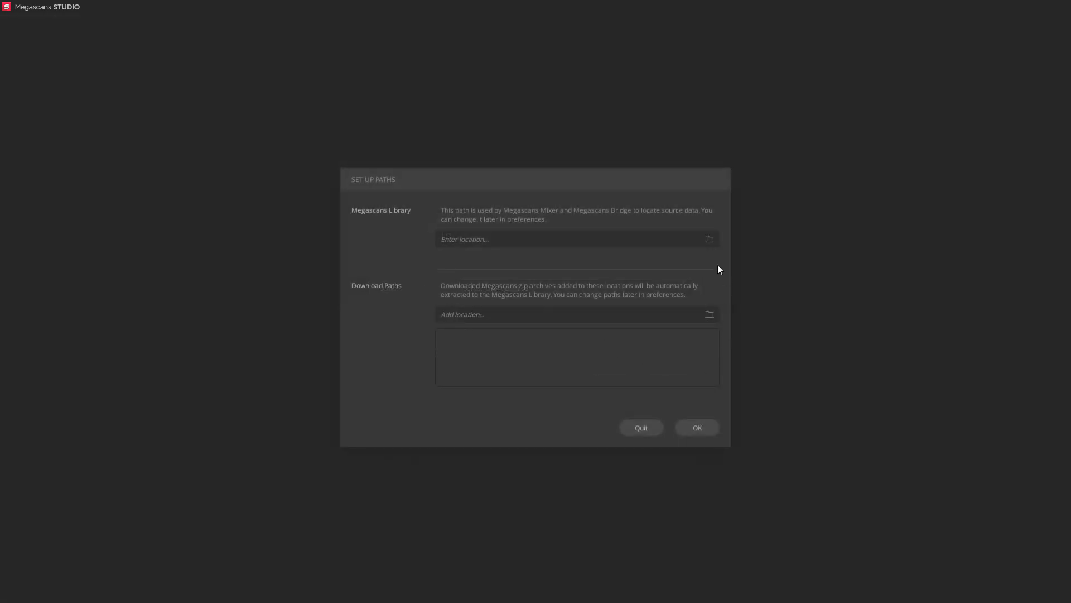
# Create a folder named Megascans Repo on the New4TB (E:) drive and set it as the Megascans Library location.
pyautogui.click(709, 239)
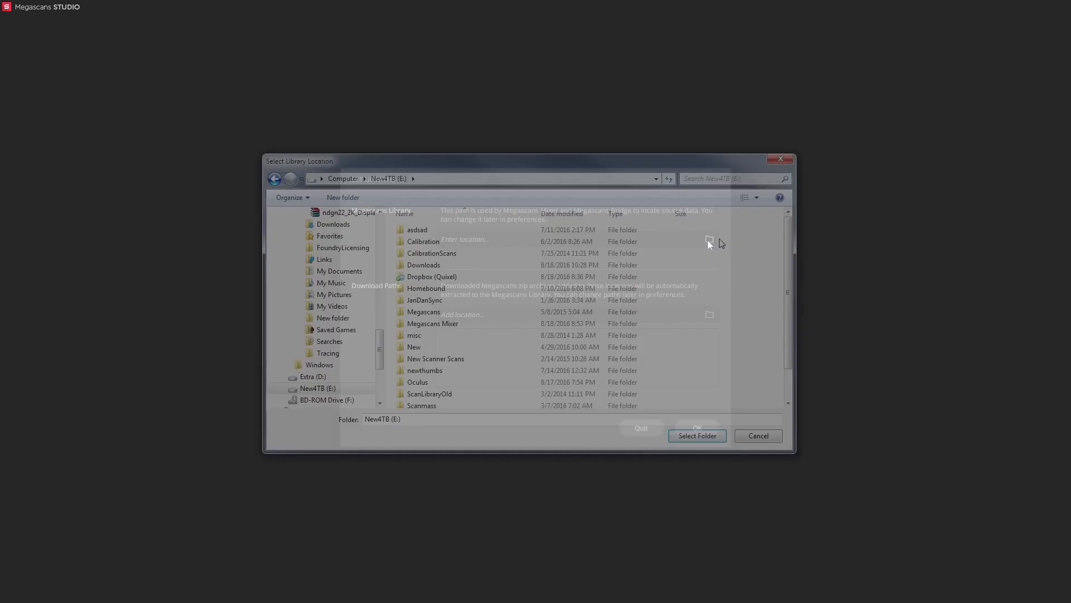
pyautogui.rightClick(698, 336)
pyautogui.moveTo(728, 454)
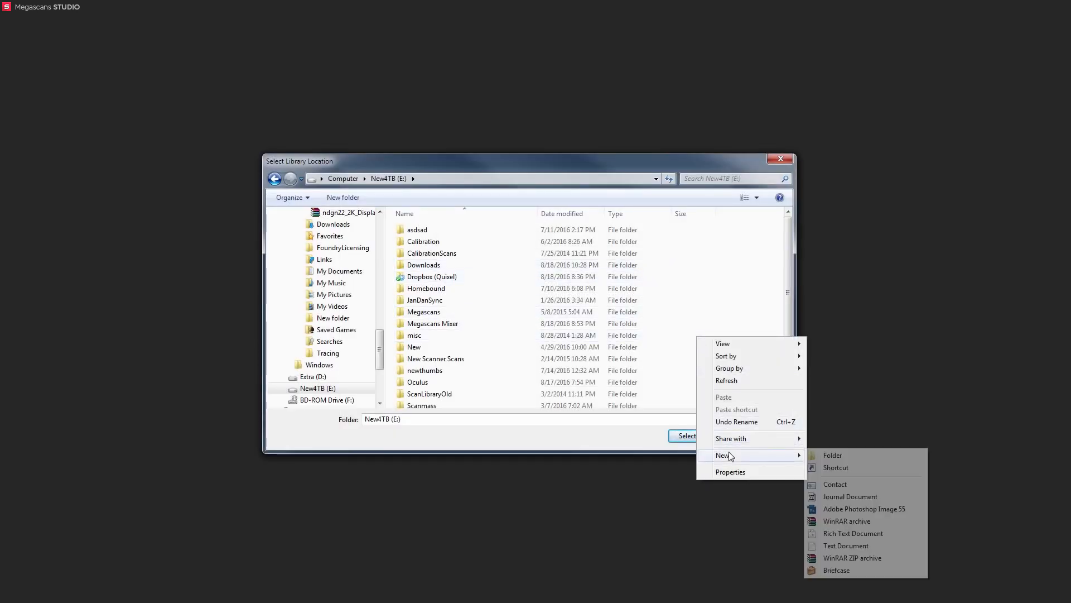
pyautogui.click(836, 457)
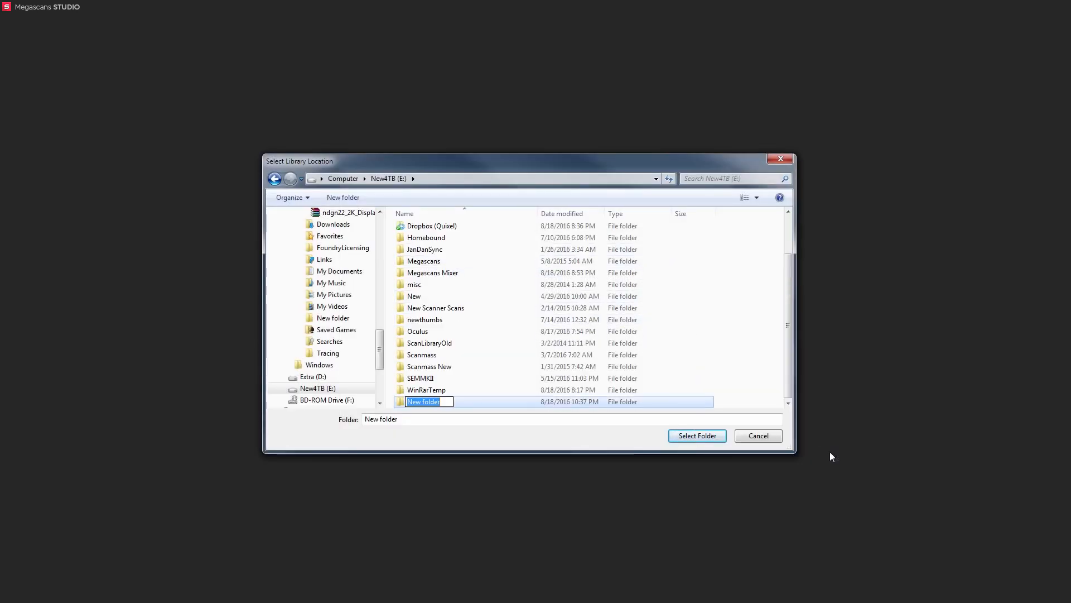
pyautogui.write('Megascans Repo')
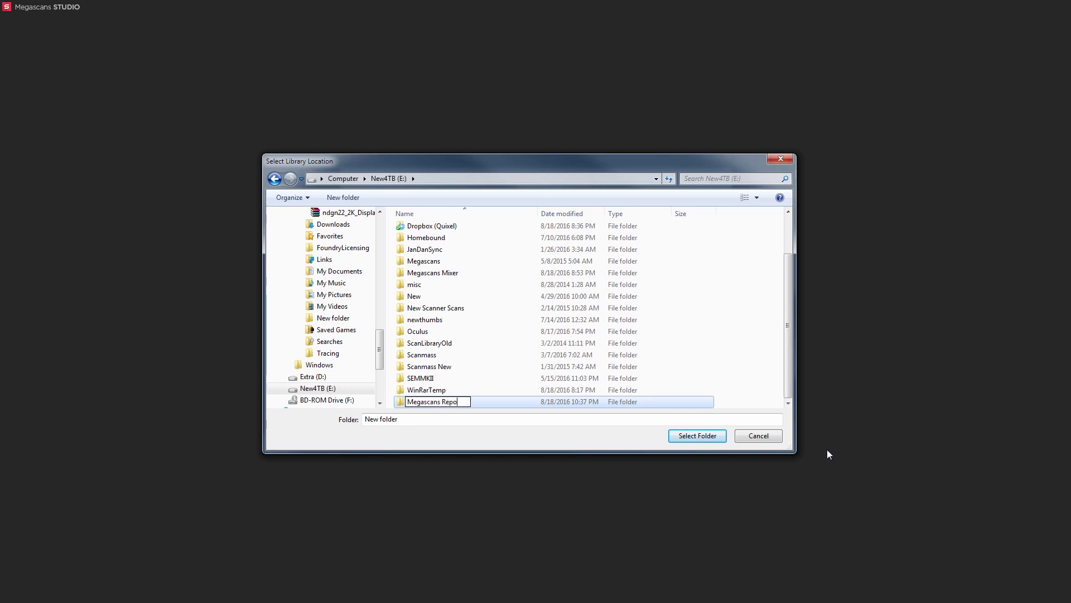
pyautogui.press('Return')
pyautogui.click(712, 438)
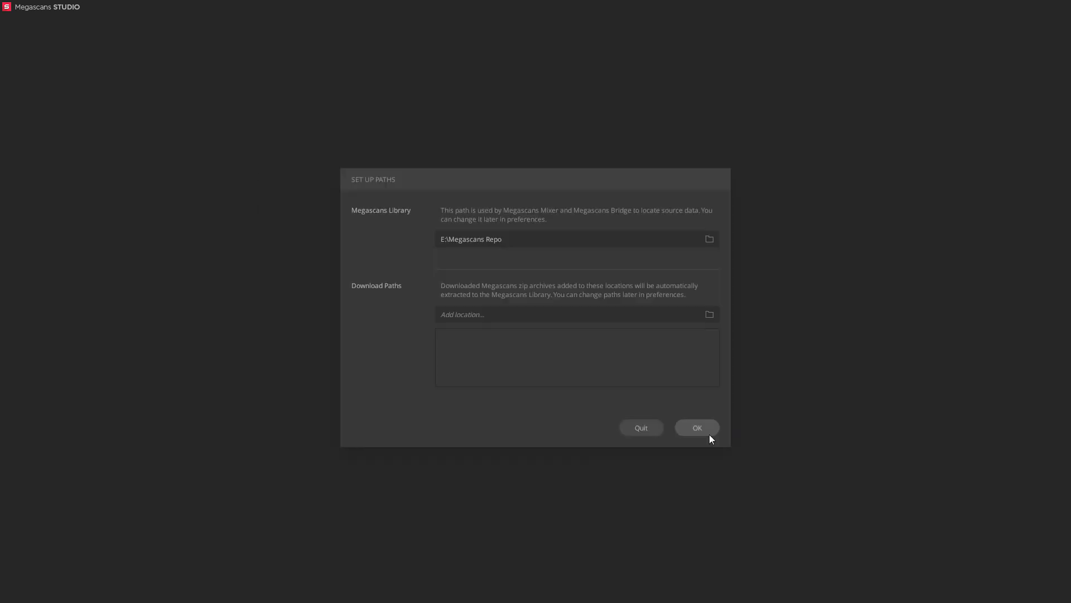
# Add the Downloads folder on drive E: as a download path and confirm the path setup.
pyautogui.click(710, 315)
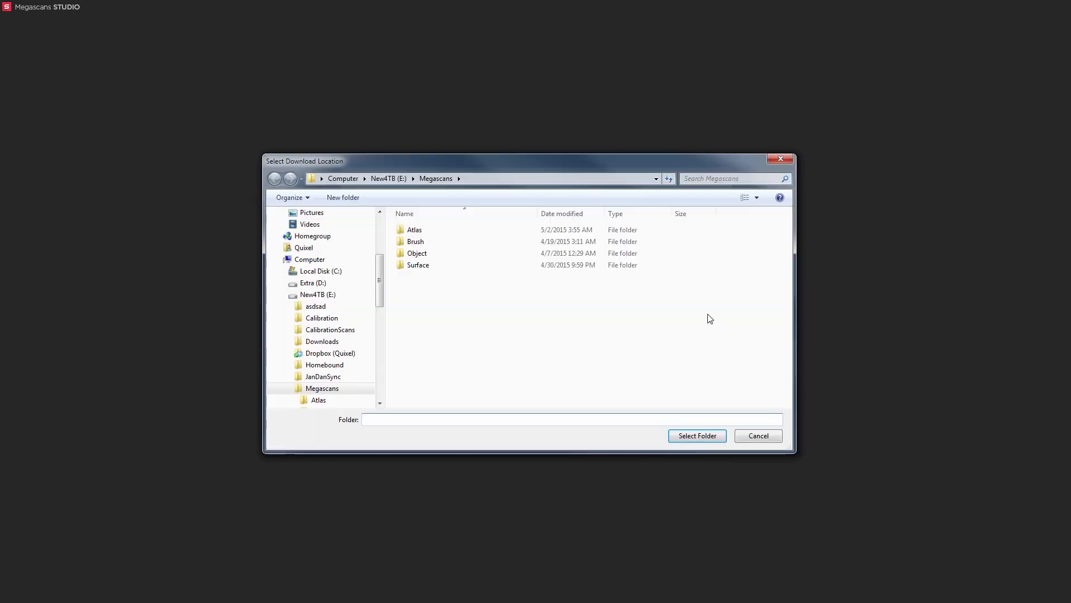
pyautogui.click(395, 179)
pyautogui.click(424, 264)
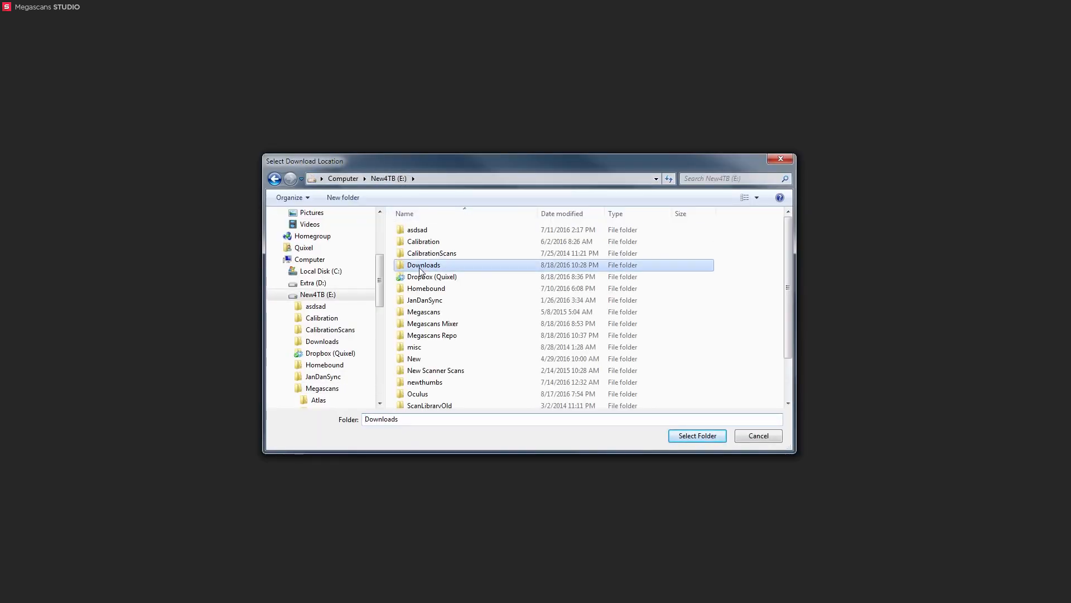
pyautogui.click(696, 438)
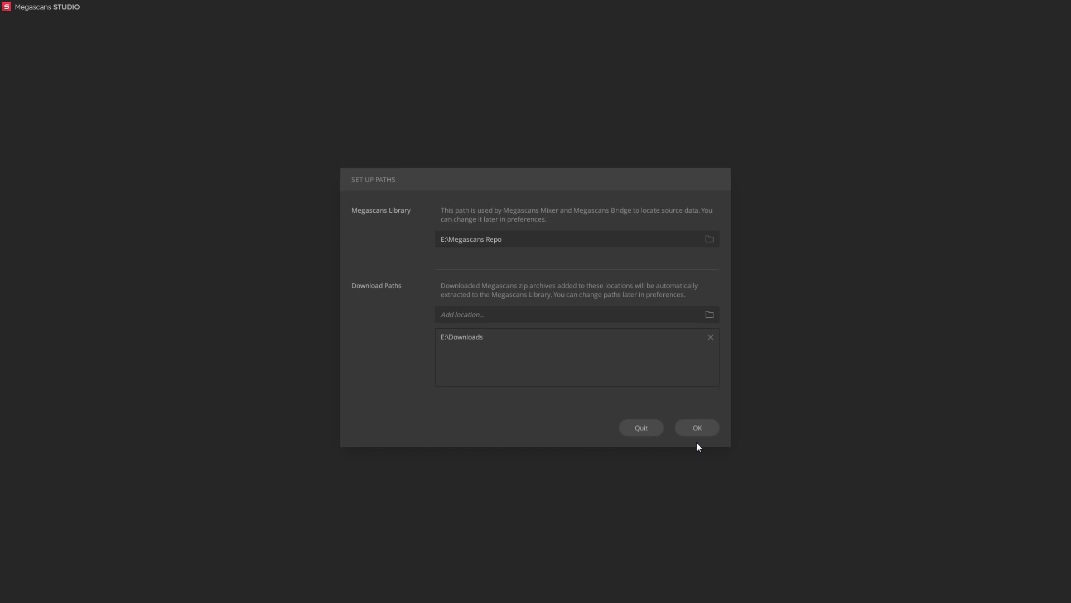
pyautogui.click(698, 428)
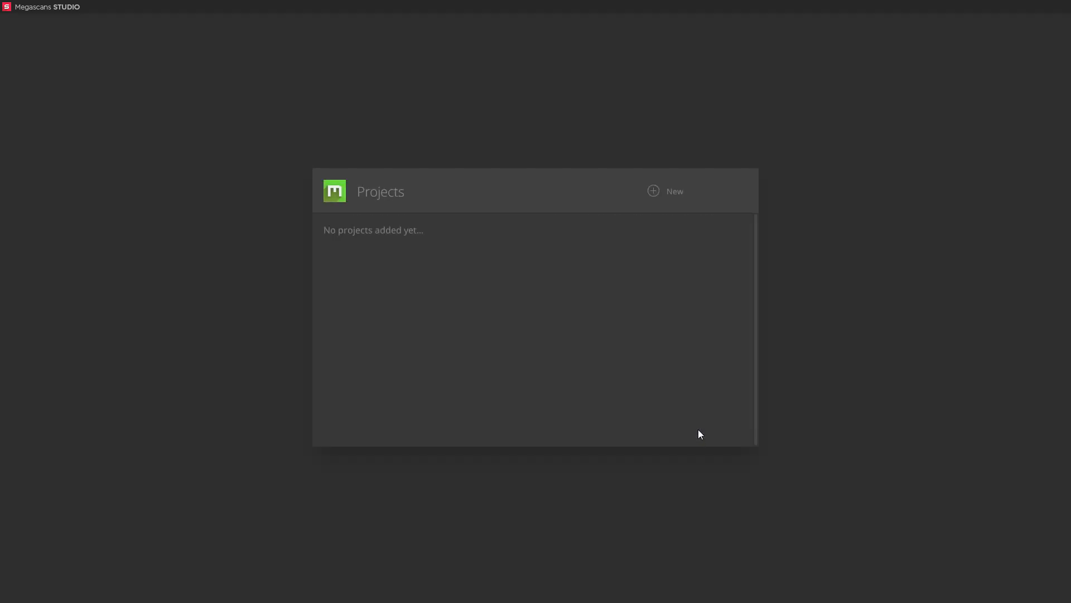
# Create a project named Stones and Mud with 2x2 m ground size, 4096 px working resolution and the Metalness workflow.
pyautogui.click(656, 194)
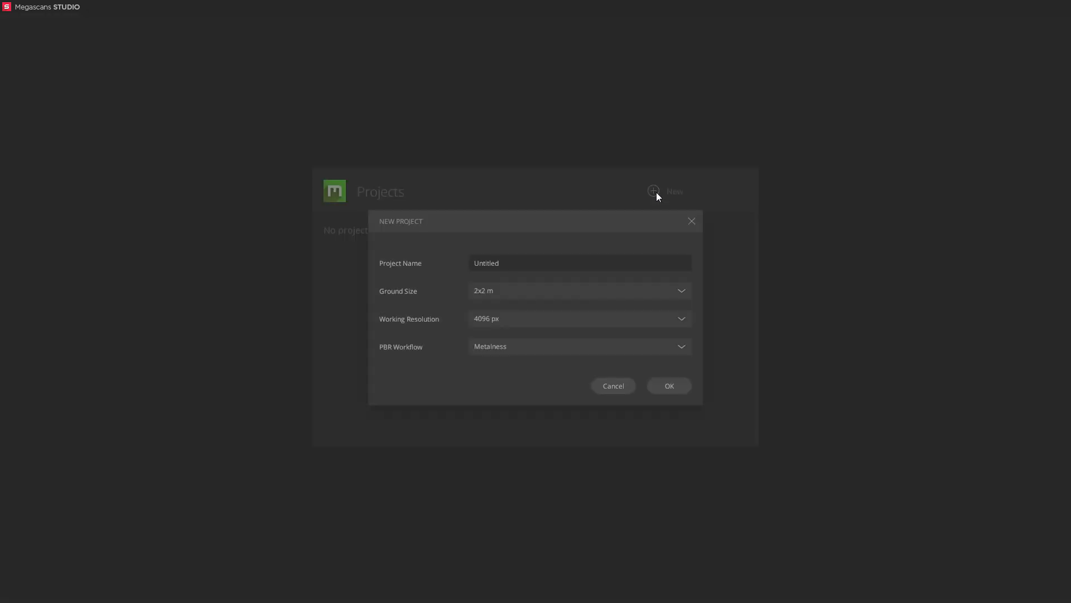
pyautogui.doubleClick(585, 262)
pyautogui.write('Stones and Mud')
pyautogui.click(578, 291)
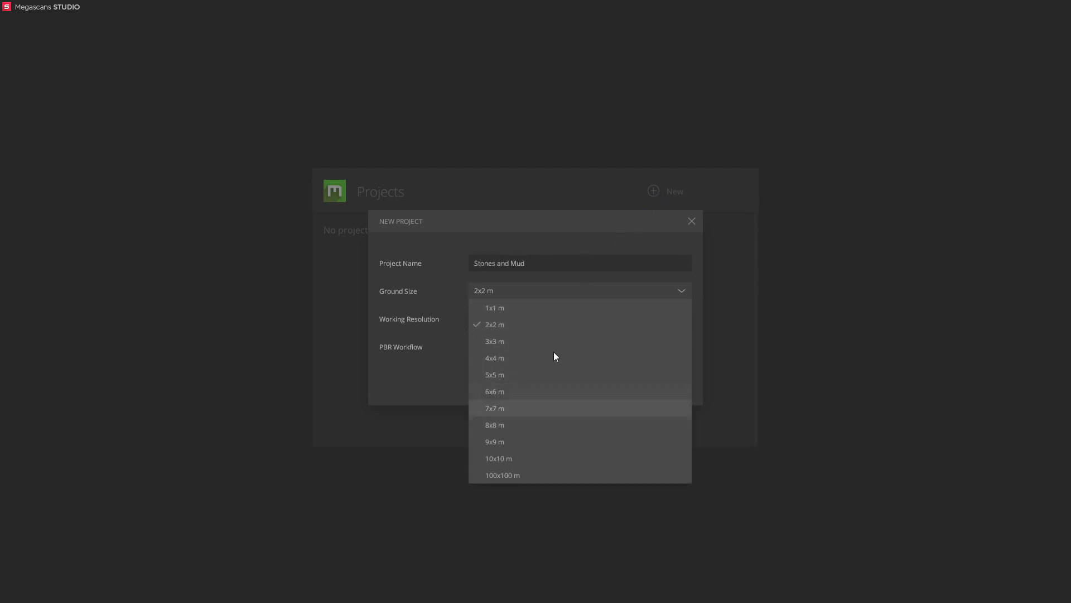
pyautogui.click(544, 324)
pyautogui.click(544, 320)
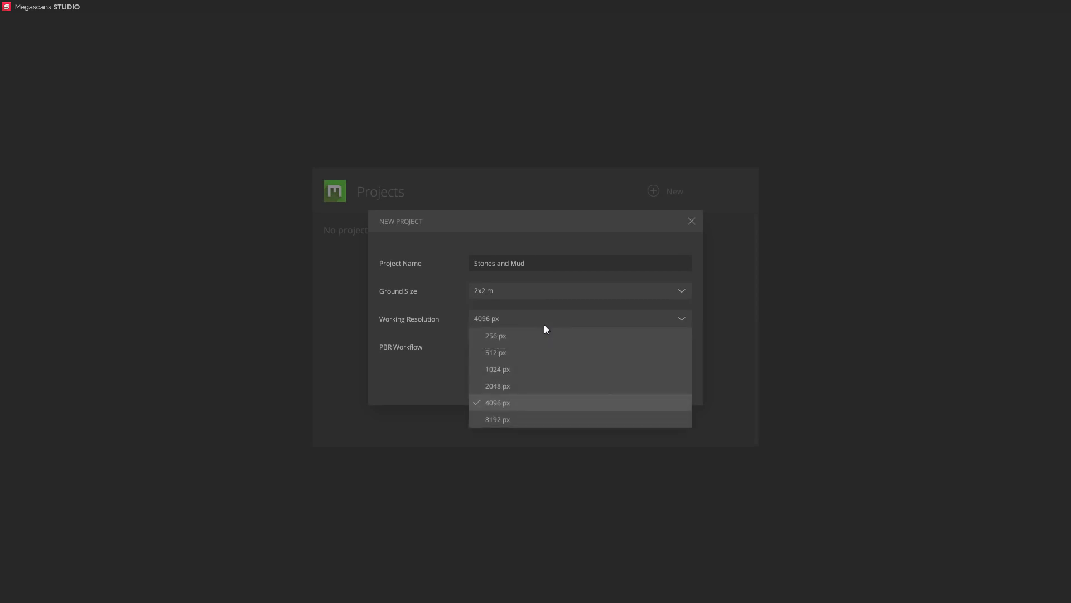
pyautogui.click(528, 400)
pyautogui.click(517, 352)
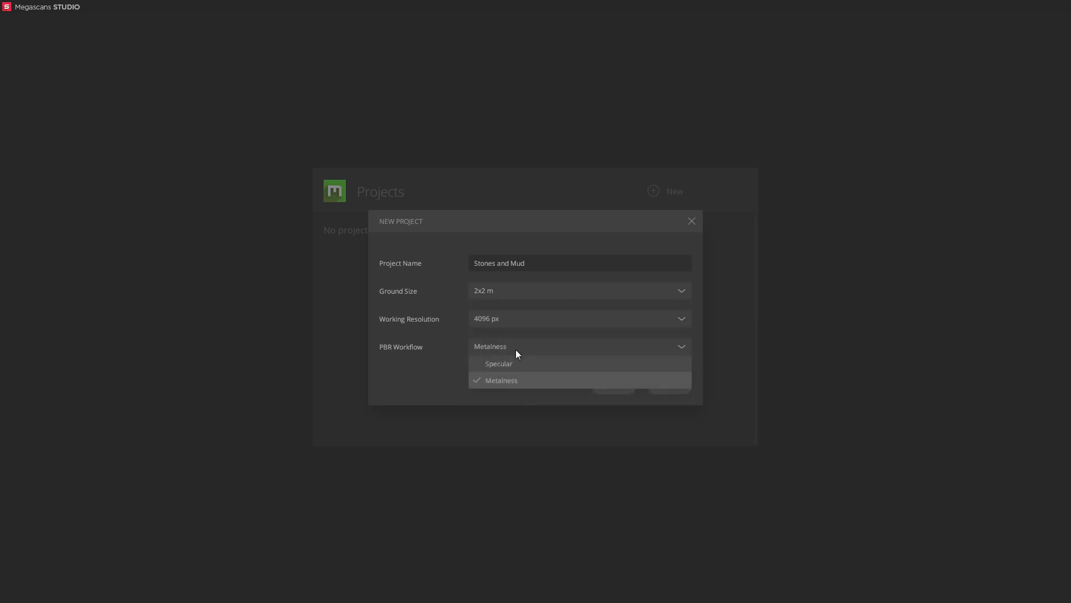
pyautogui.click(514, 378)
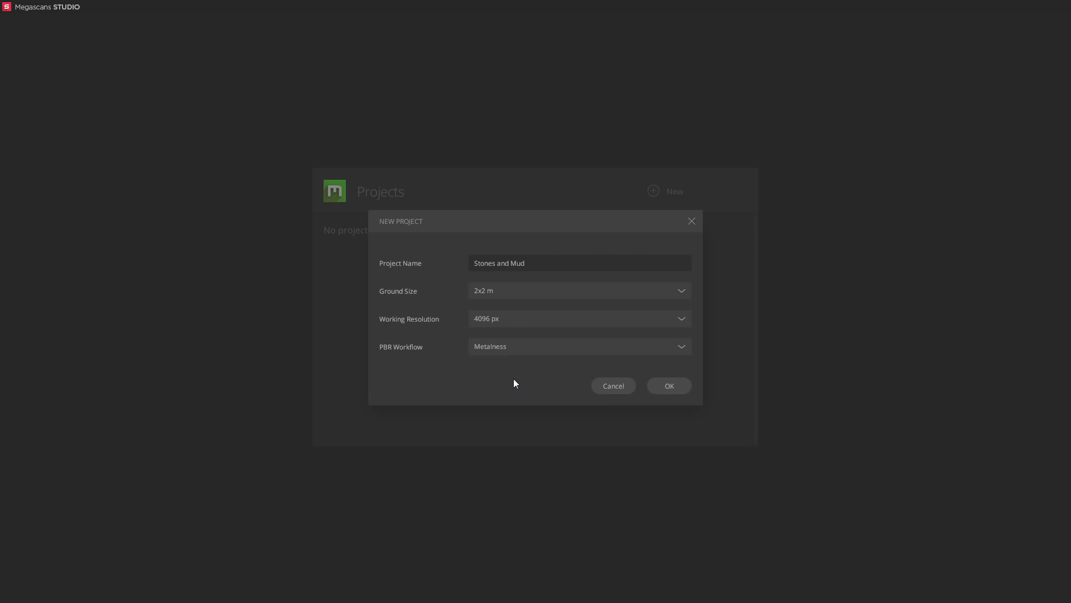
pyautogui.click(671, 391)
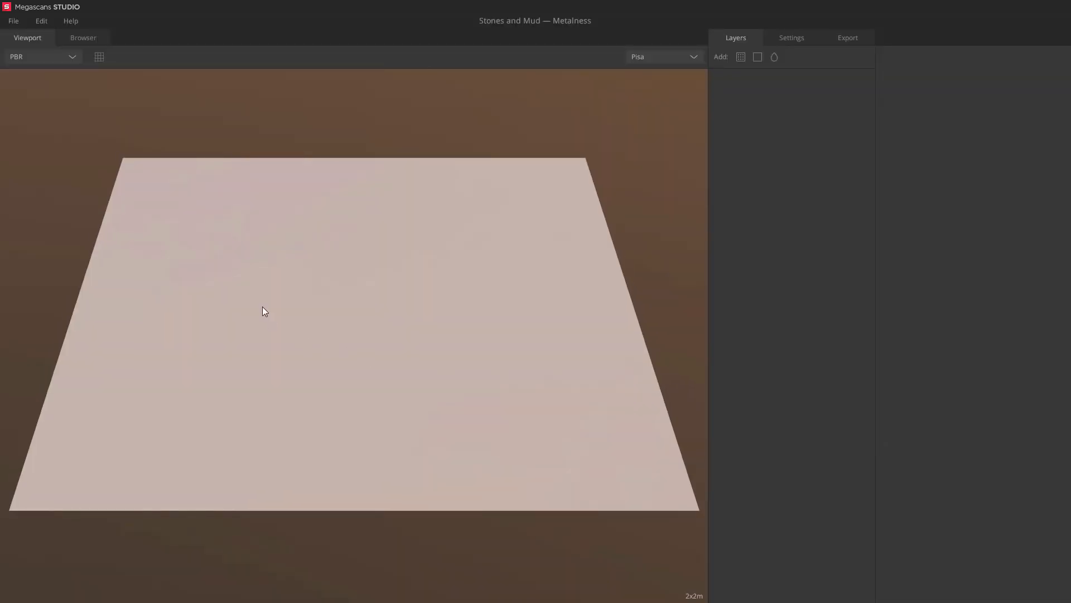
pyautogui.moveTo(263, 311); pyautogui.dragTo(300, 323)
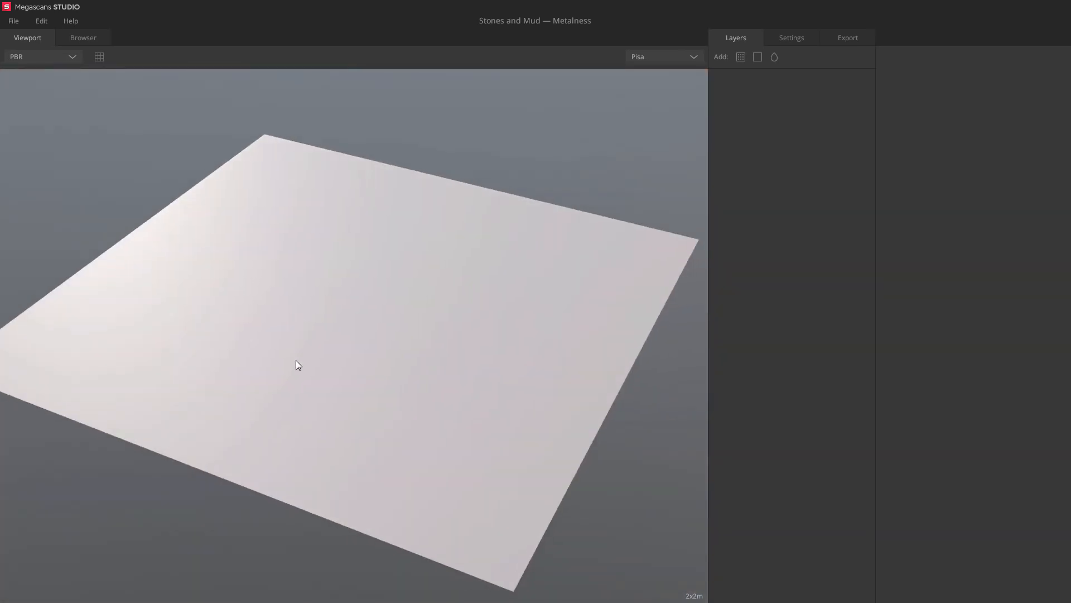
pyautogui.moveTo(295, 359); pyautogui.dragTo(330, 347, button='right')
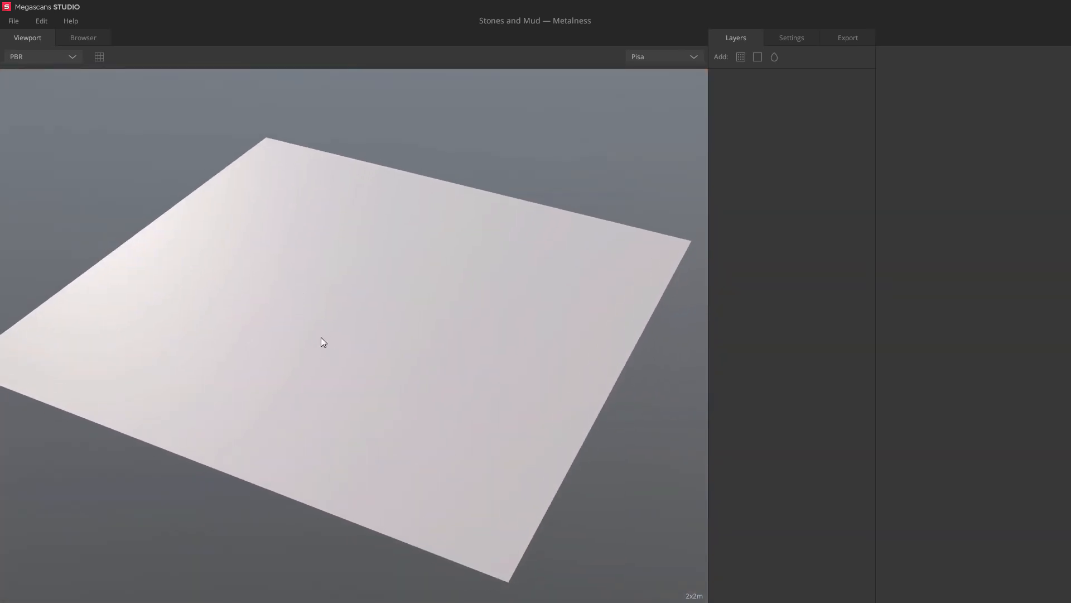
pyautogui.moveTo(321, 338)
pyautogui.mouseDown()
pyautogui.moveTo(343, 317)
pyautogui.moveTo(314, 321)
pyautogui.moveTo(321, 341)
pyautogui.mouseUp()
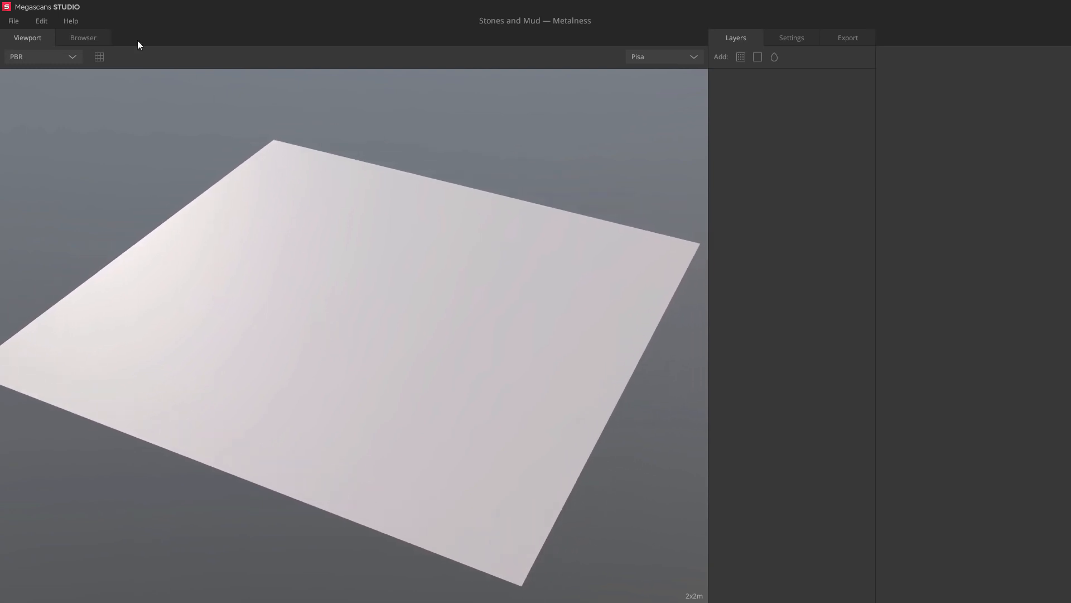
# Switch to the Quixel Megascans website and filter its library to the Soil category.
pyautogui.click(88, 37)
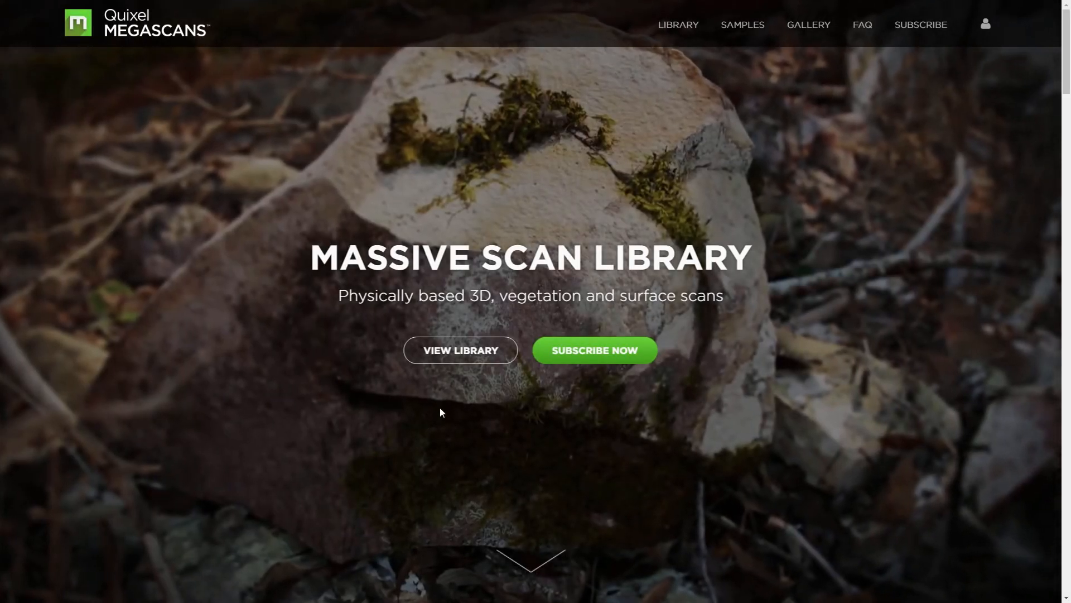
pyautogui.click(456, 354)
pyautogui.click(355, 25)
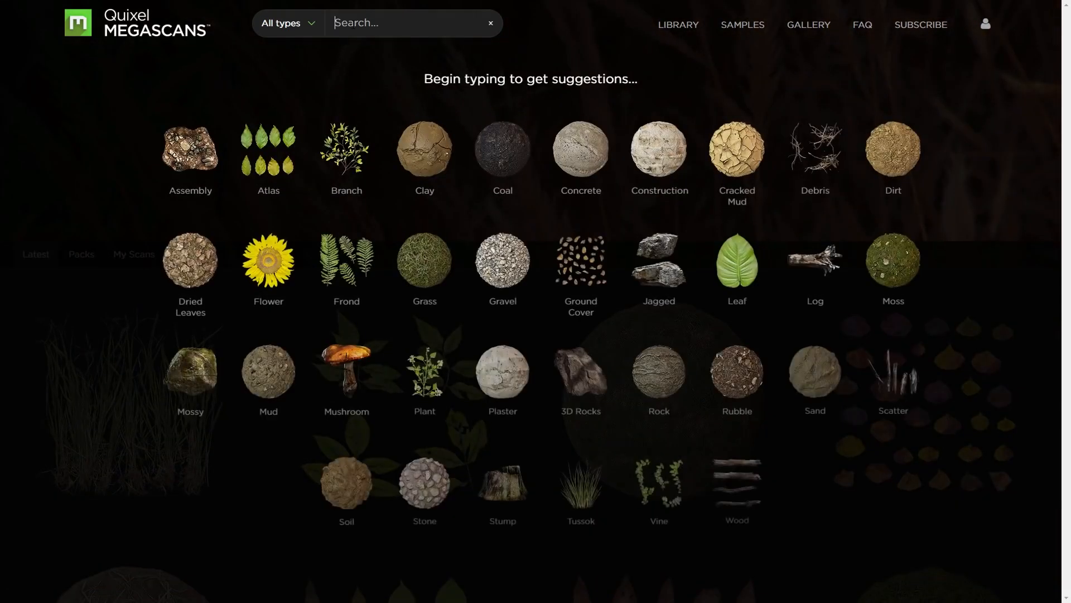
pyautogui.click(354, 474)
# Find the brown cracked Soil Clay surface among the soil scans and open its download page.
pyautogui.scroll(-10, 466, 438)
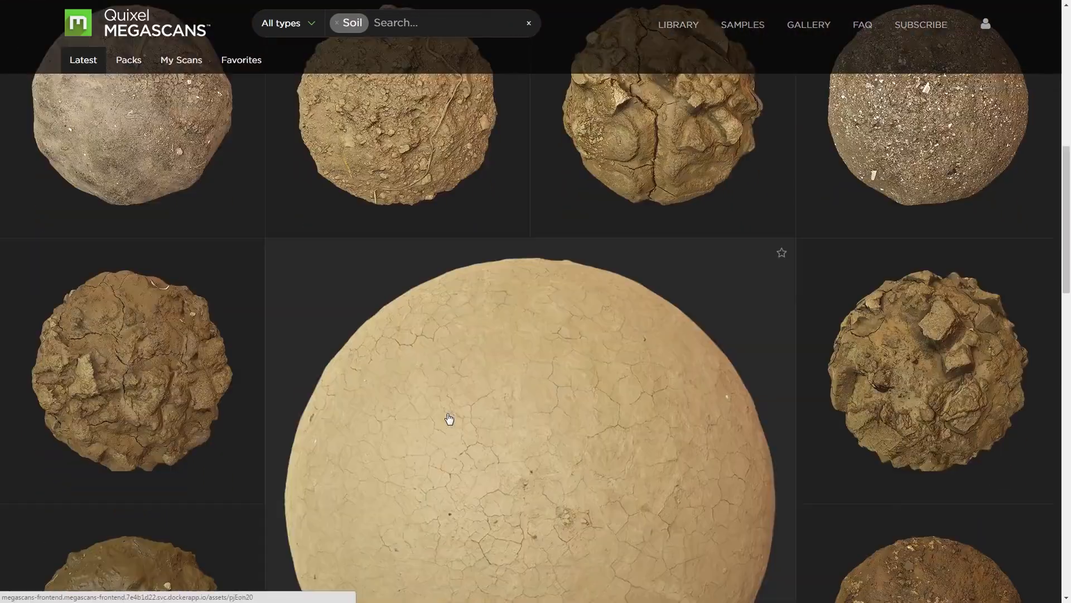
pyautogui.scroll(-15, 450, 418)
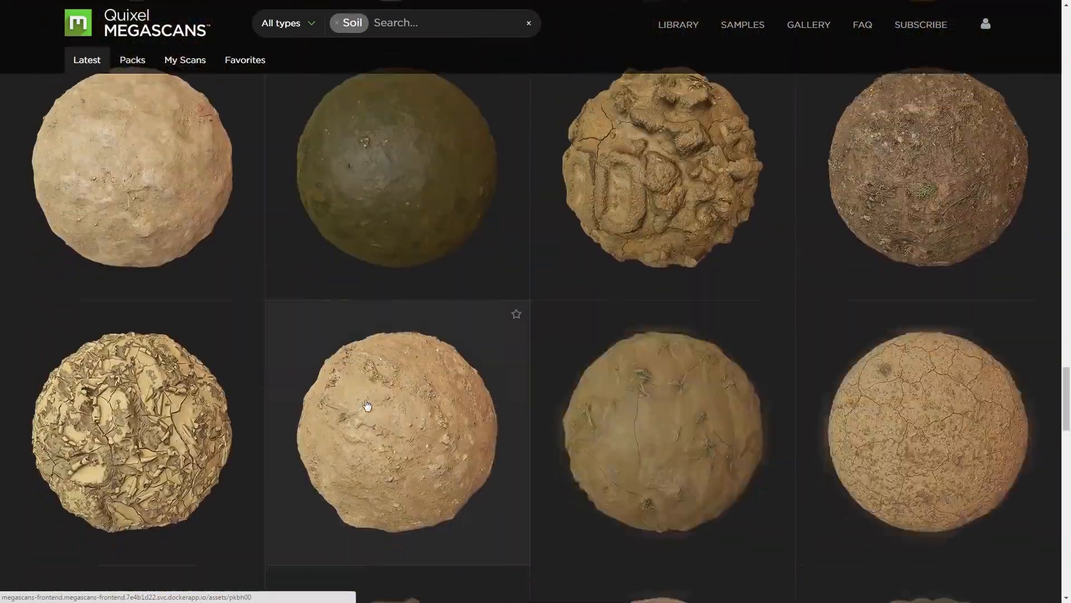
pyautogui.scroll(-15, 315, 400)
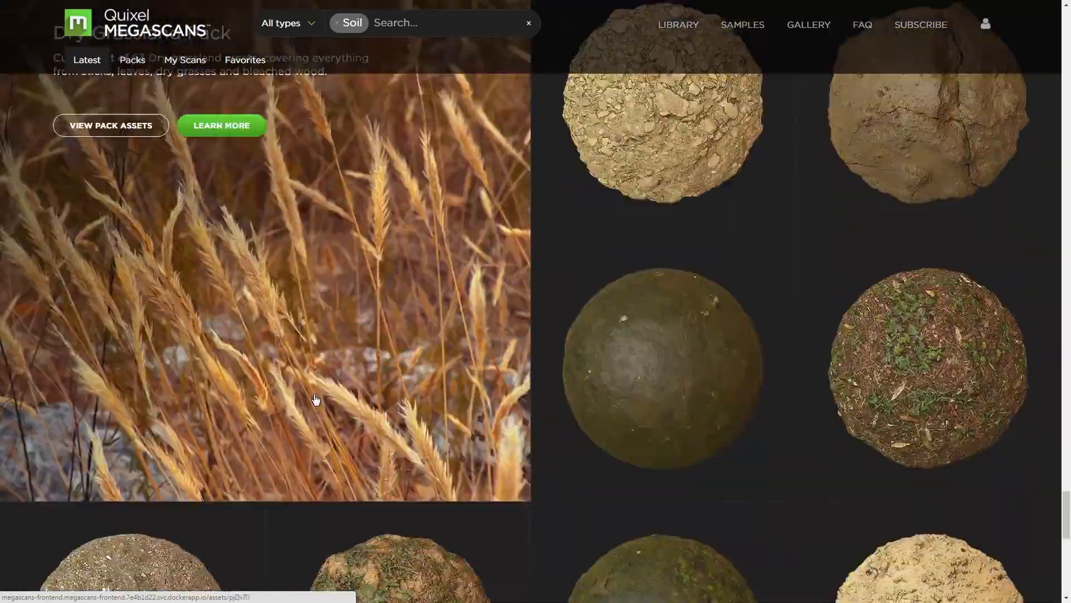
pyautogui.scroll(-5, 315, 399)
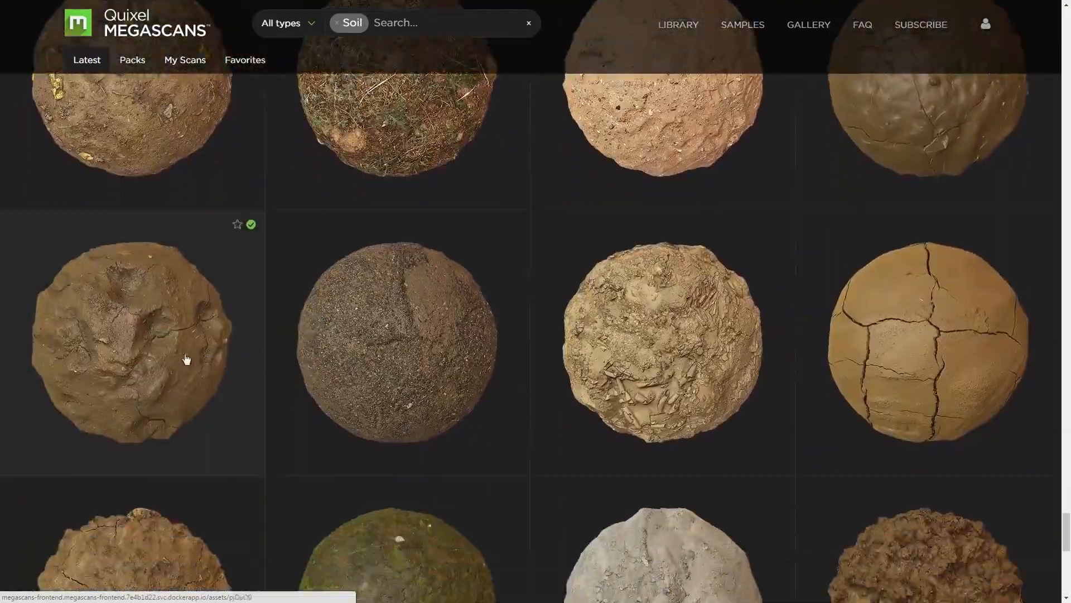
pyautogui.click(153, 348)
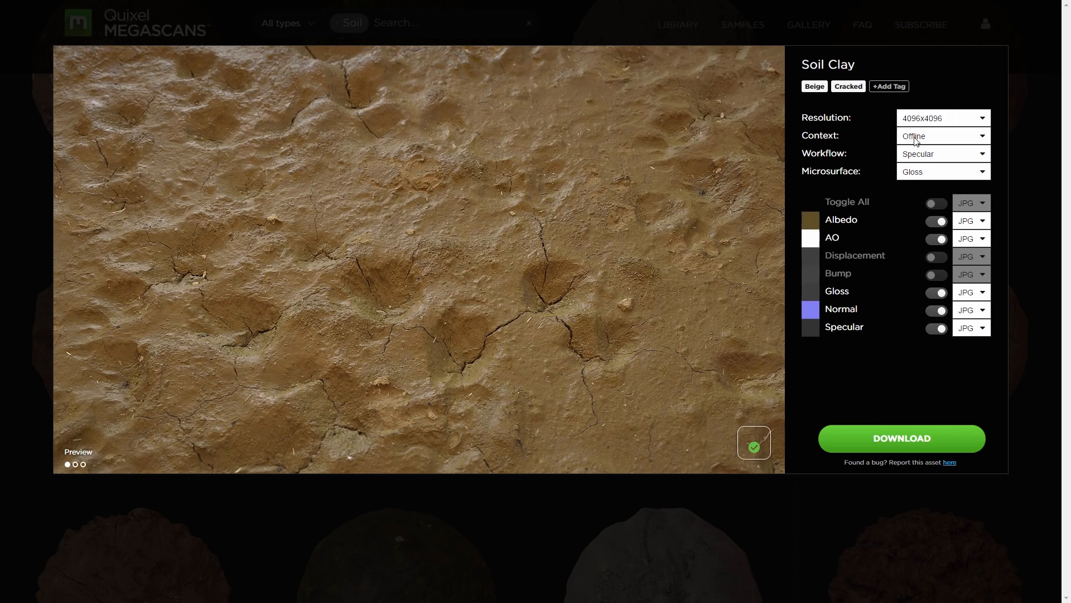
# Download the Soil Clay scan at 2048x2048 with Realtime context, Metalness workflow, Roughness microsurface and all maps enabled.
pyautogui.click(937, 120)
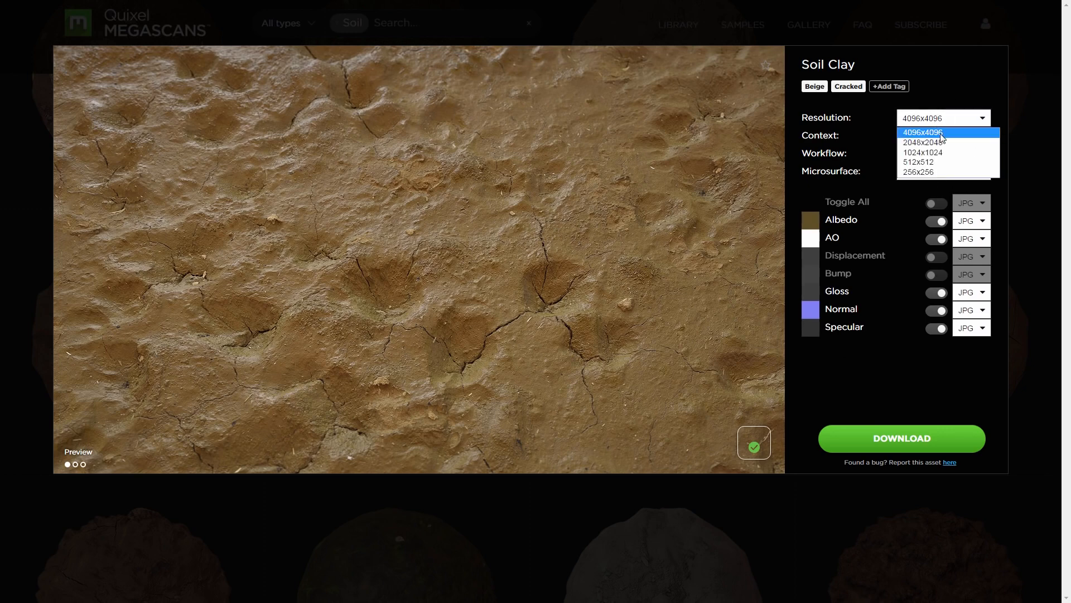
pyautogui.click(942, 143)
pyautogui.click(923, 138)
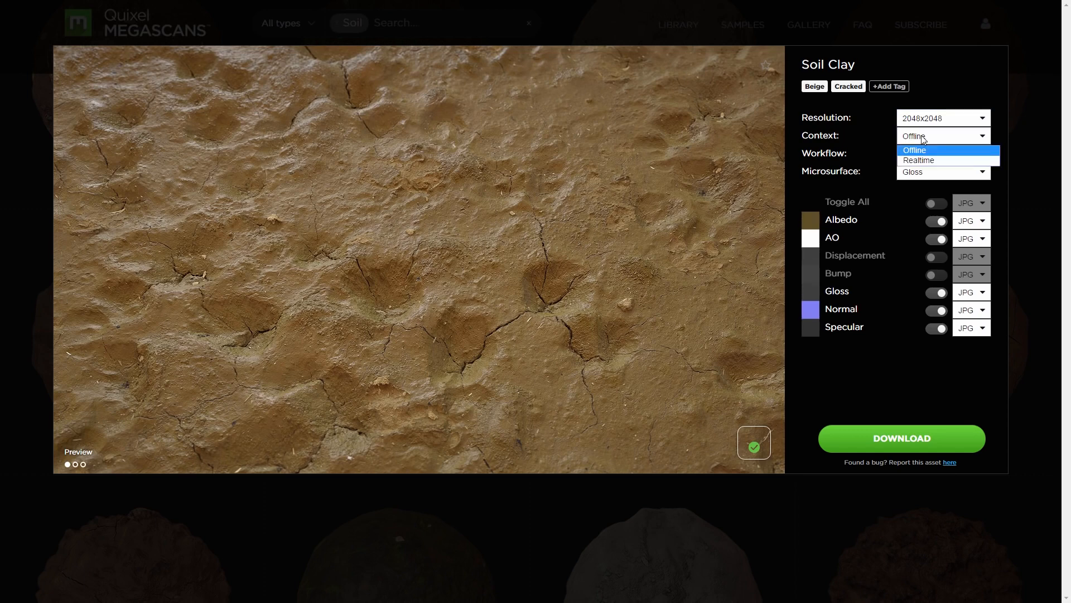
pyautogui.click(926, 159)
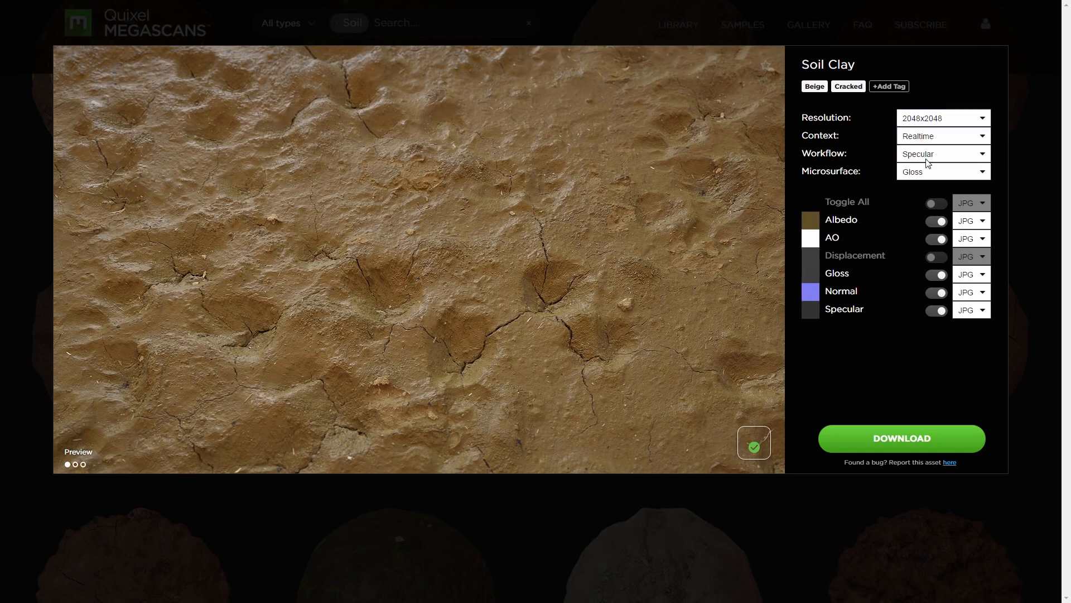
pyautogui.click(923, 159)
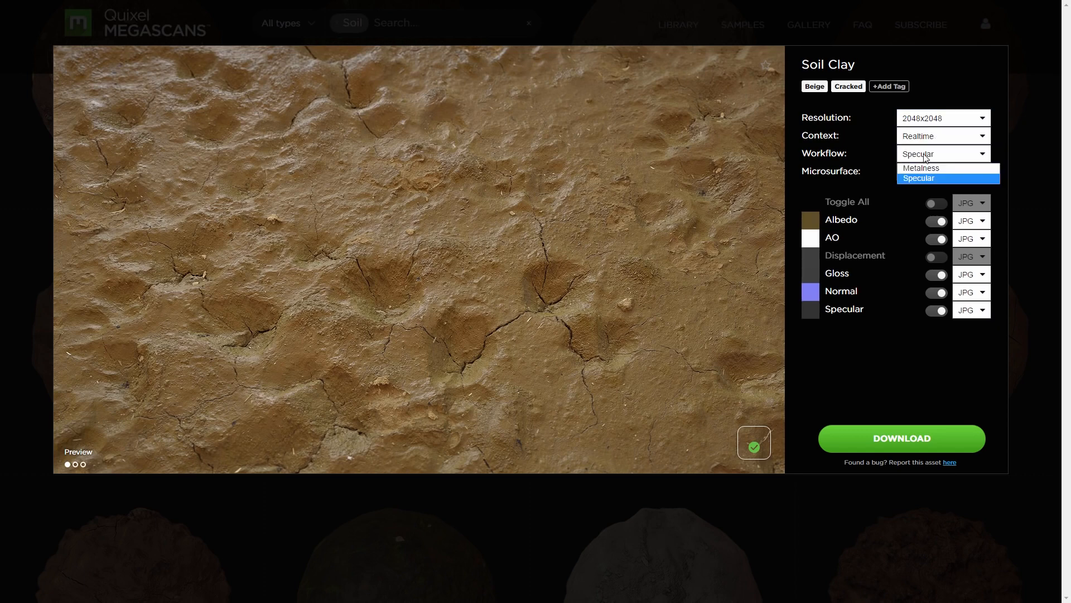
pyautogui.click(930, 168)
pyautogui.click(931, 172)
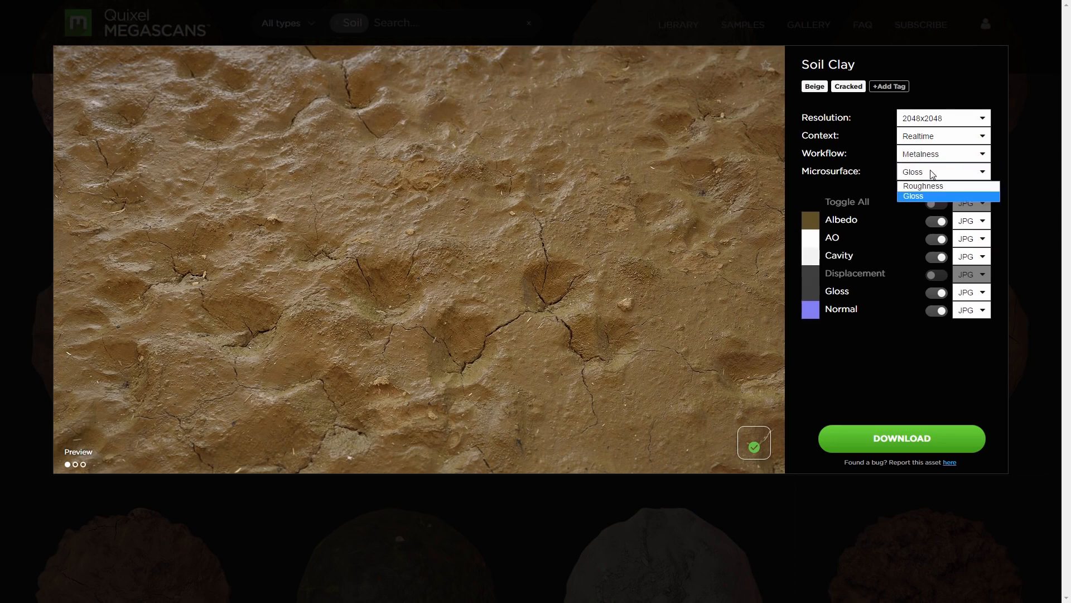
pyautogui.click(932, 185)
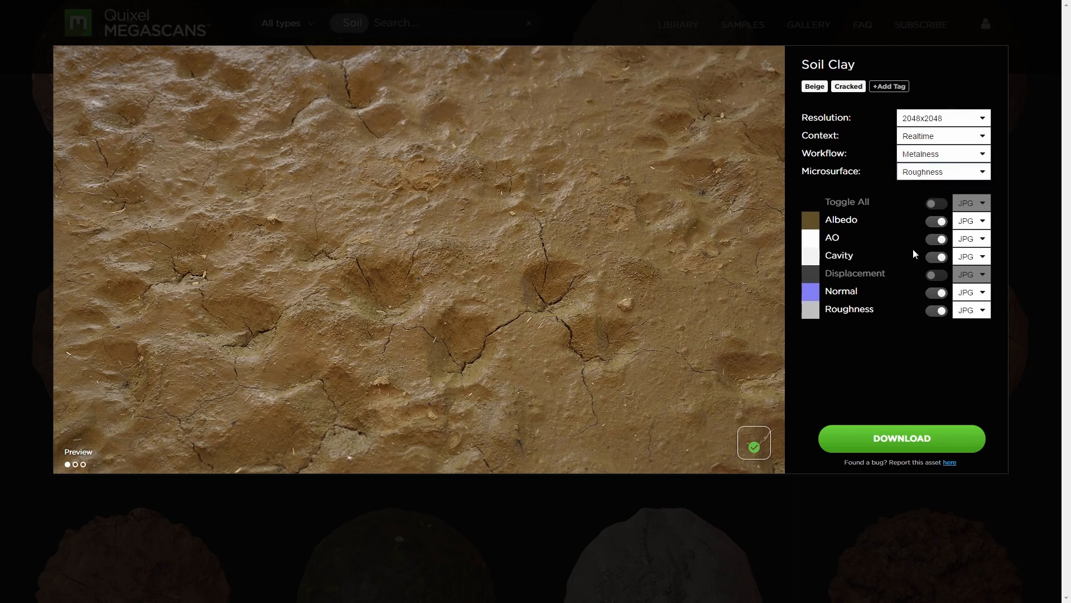
pyautogui.click(935, 204)
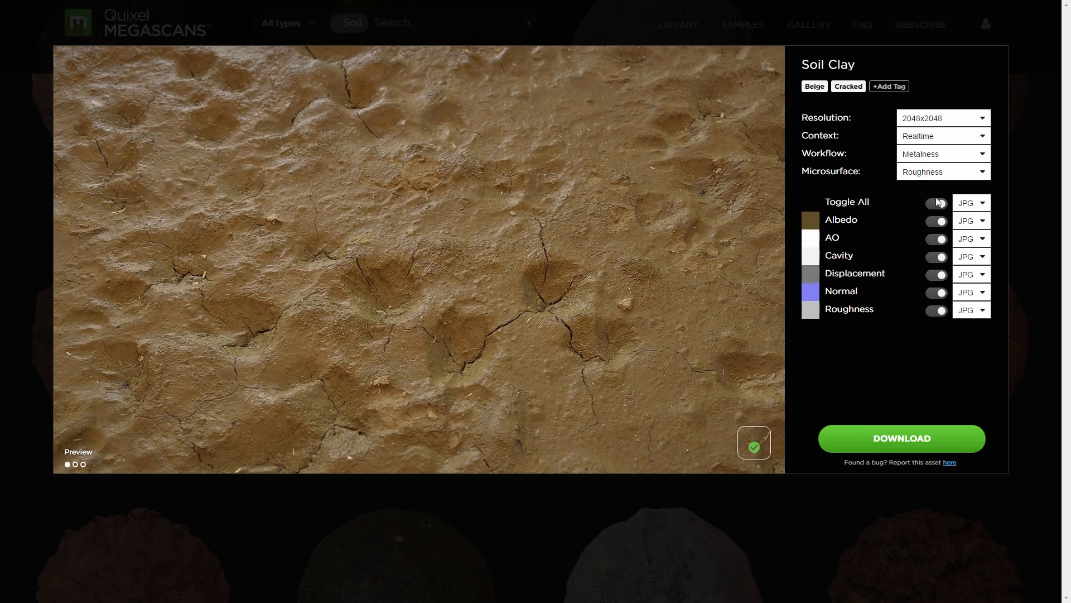
pyautogui.click(903, 437)
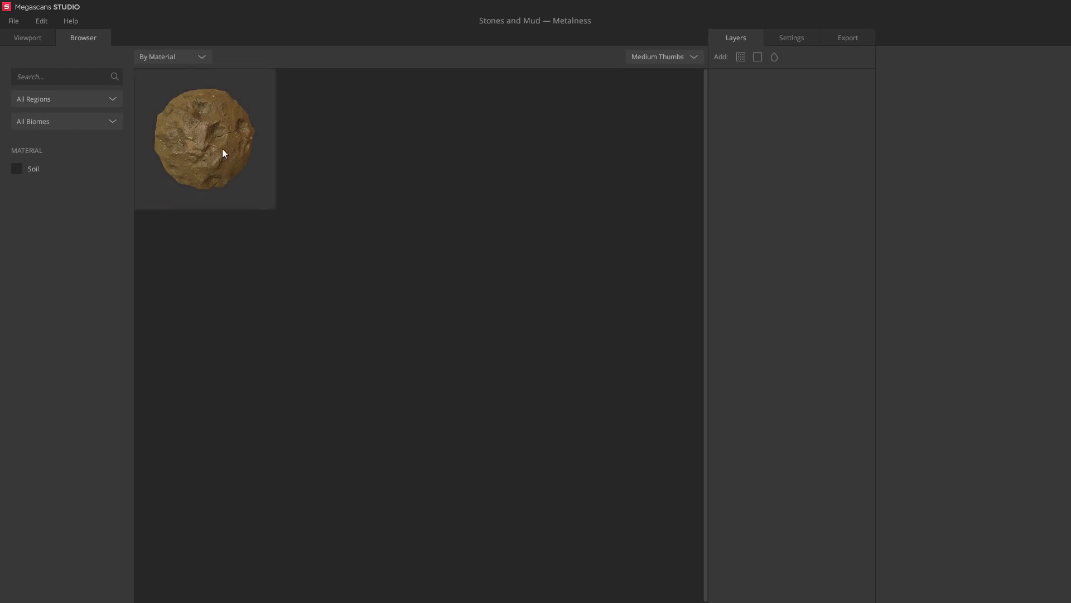
# Switch to Megascans Studio, add the Soil Clay scan as a layer and set its height noise to intensity 0.66 and frequency 2.18.
pyautogui.doubleClick(222, 148)
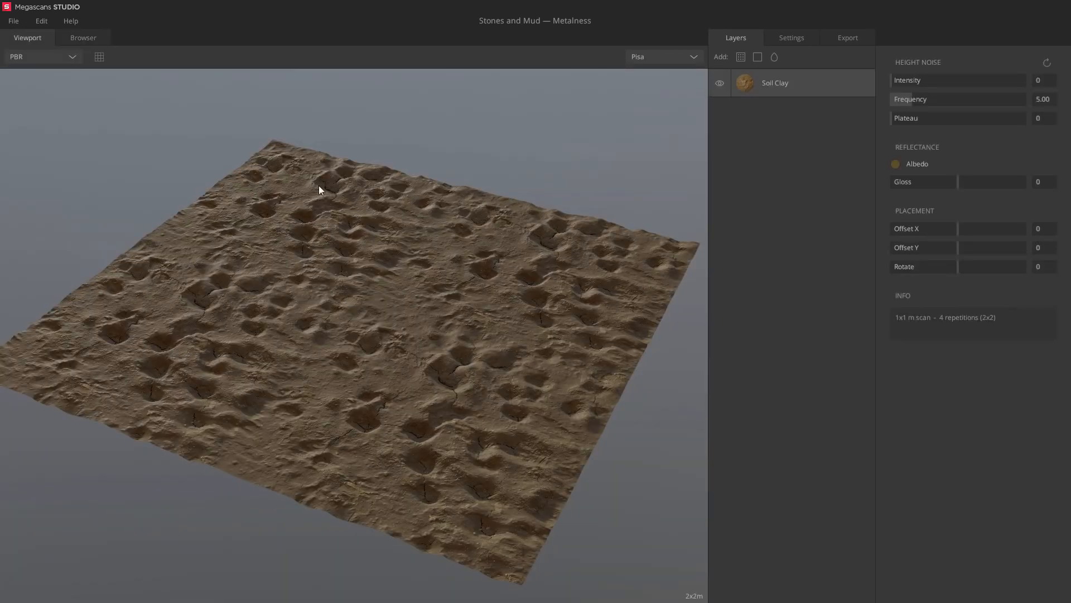
pyautogui.moveTo(366, 248); pyautogui.dragTo(467, 267)
pyautogui.scroll(2, 404, 283)
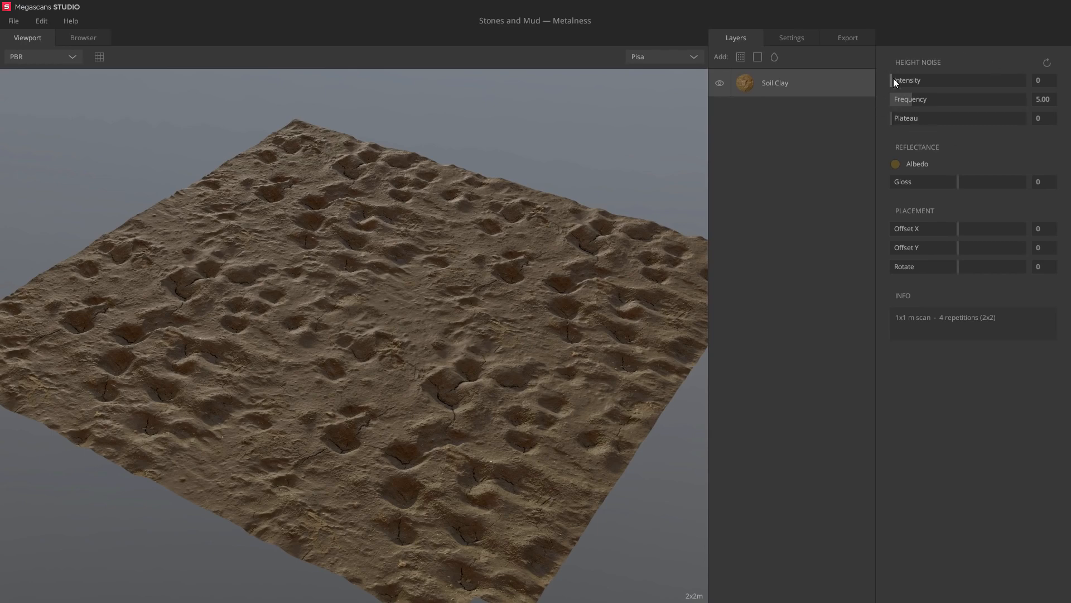
pyautogui.moveTo(895, 81)
pyautogui.mouseDown()
pyautogui.moveTo(906, 80)
pyautogui.moveTo(899, 101)
pyautogui.moveTo(911, 82)
pyautogui.mouseUp()
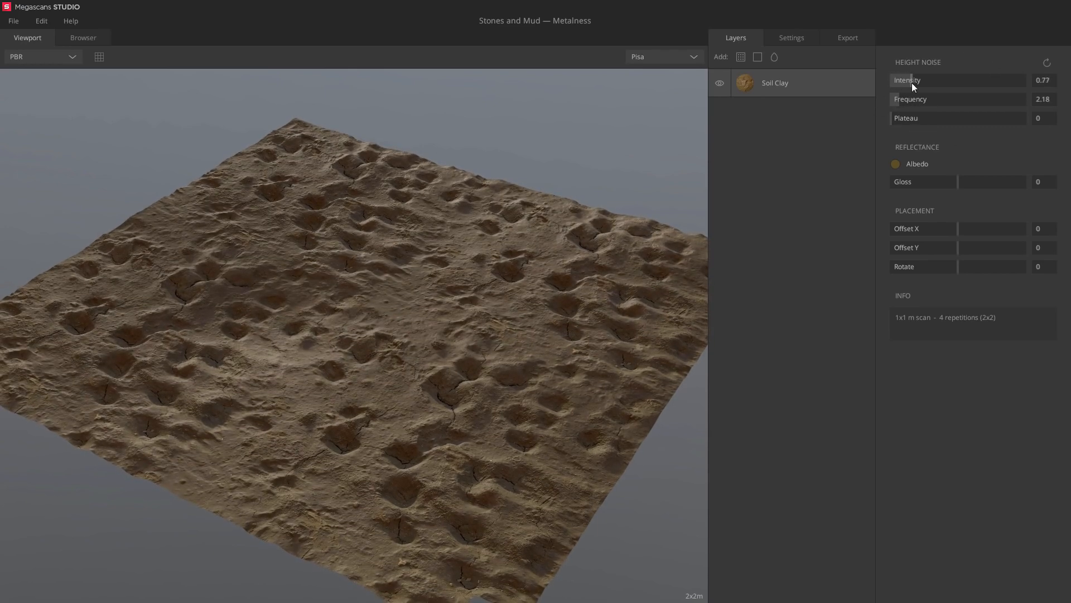
# Start adding another scan layer, and on the Quixel Megascans website replace the Soil filter with a search for stone.
pyautogui.click(742, 56)
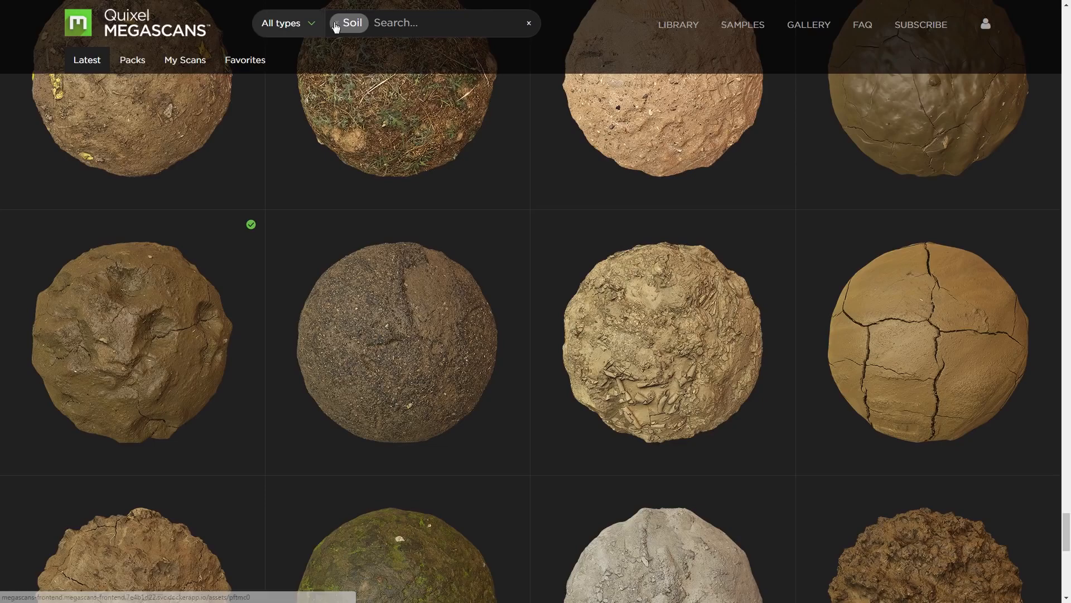
pyautogui.click(336, 26)
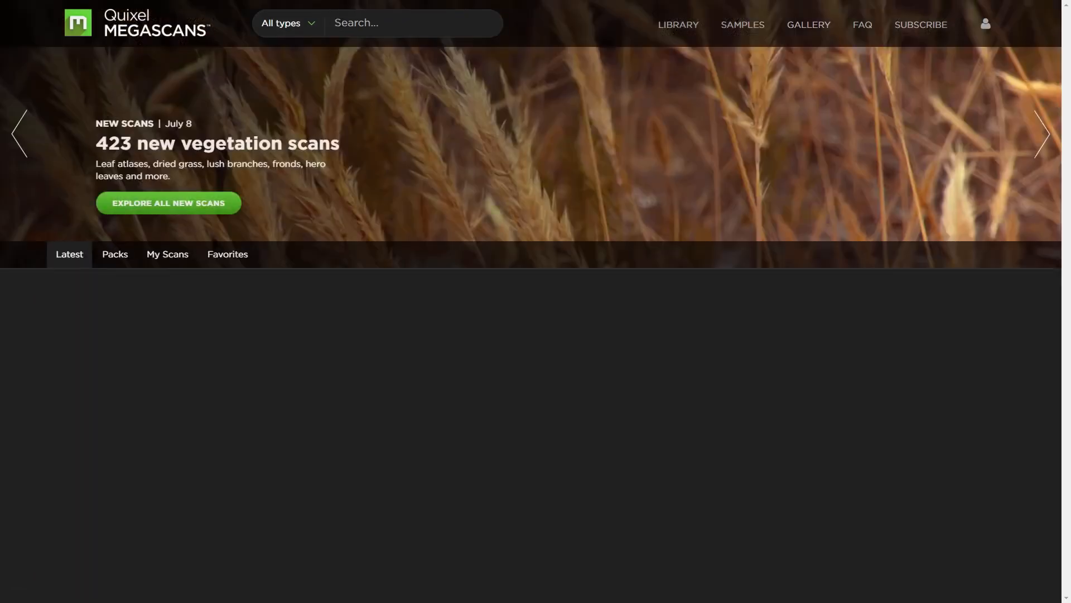
pyautogui.click(346, 23)
pyautogui.write('stone')
pyautogui.press('Return')
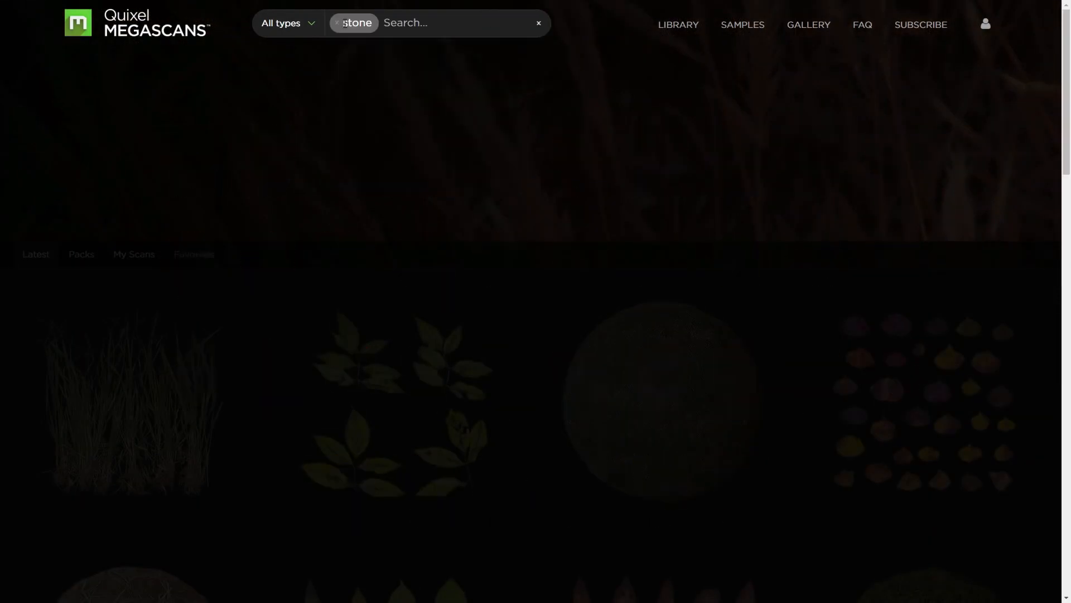
# Download the grey cobblestone Stone scan with all its maps and add it in Megascans Studio as a layer above Soil Clay.
pyautogui.scroll(-3, 427, 397)
pyautogui.click(427, 397)
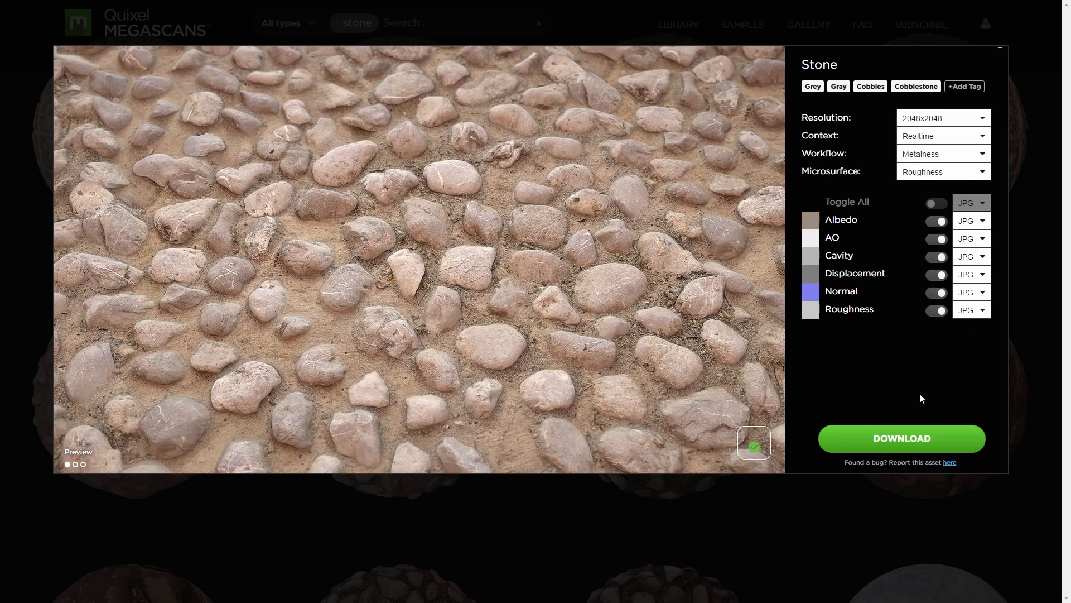
pyautogui.click(890, 443)
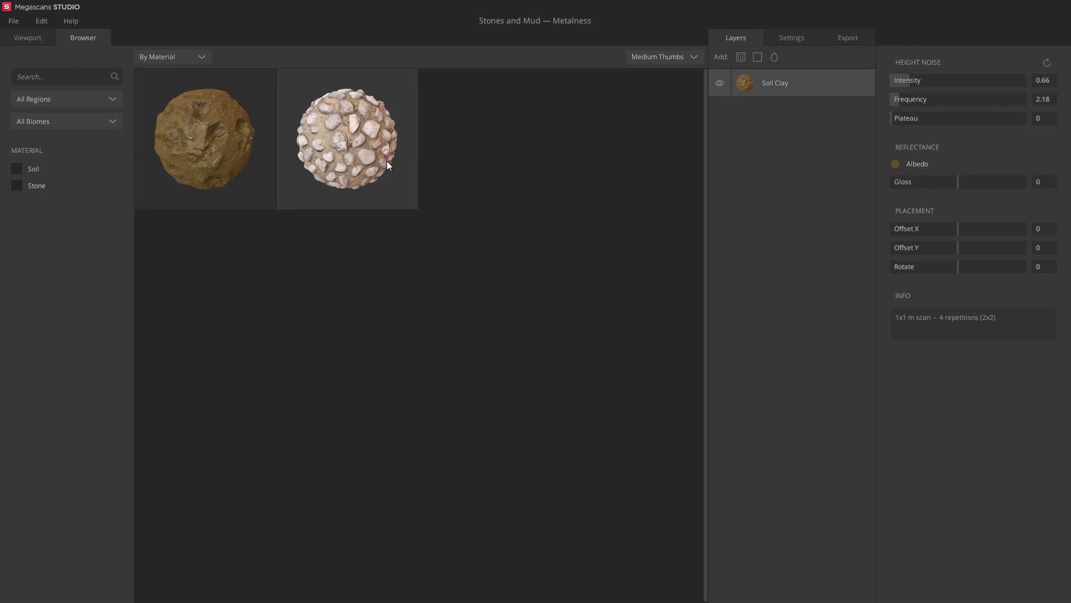
pyautogui.doubleClick(387, 165)
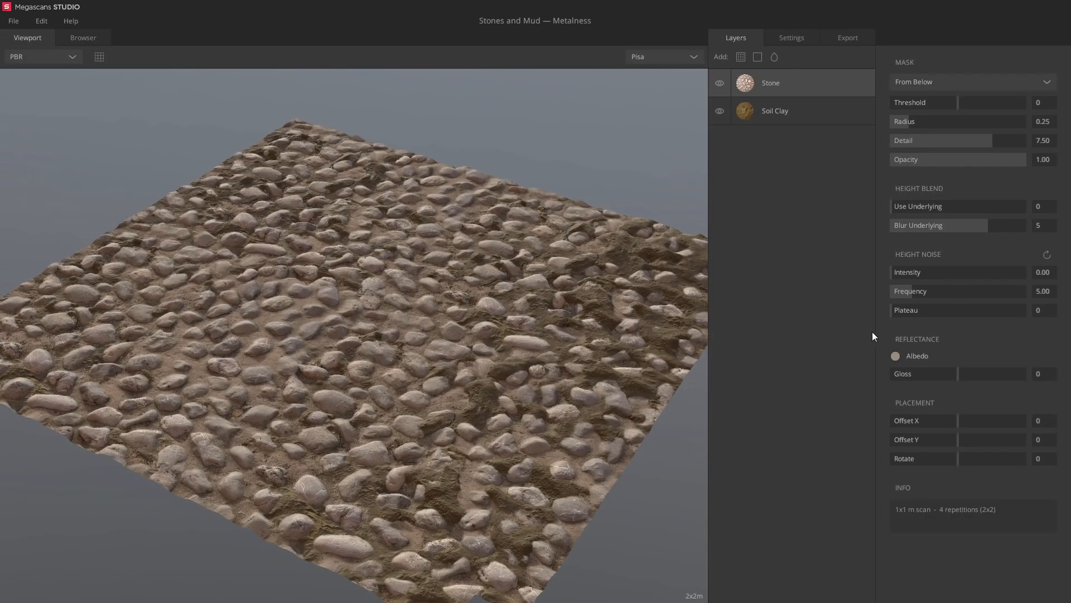
# Darken the Stone layer's albedo to the brown 5E513F, comparing it with the soil in the Albedo view.
pyautogui.click(895, 356)
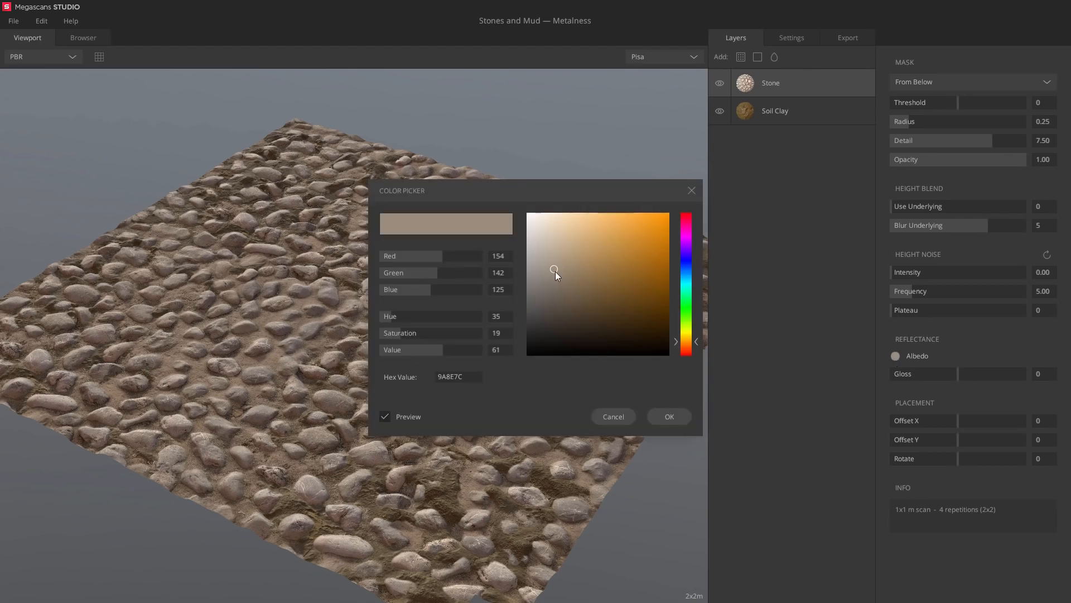
pyautogui.moveTo(555, 272)
pyautogui.mouseDown()
pyautogui.moveTo(573, 297)
pyautogui.moveTo(561, 276)
pyautogui.mouseUp()
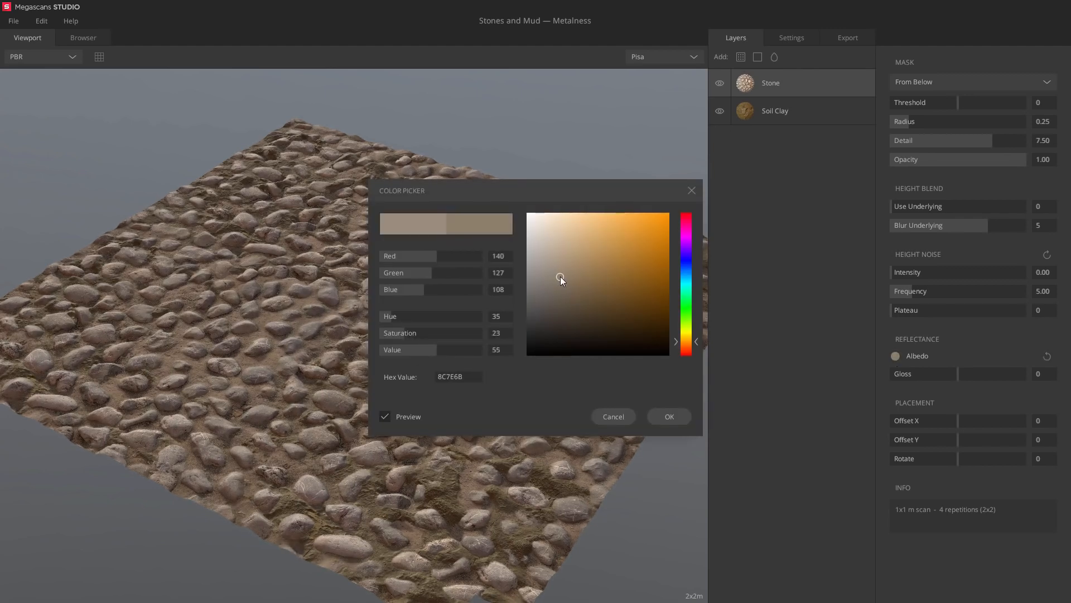
pyautogui.click(60, 58)
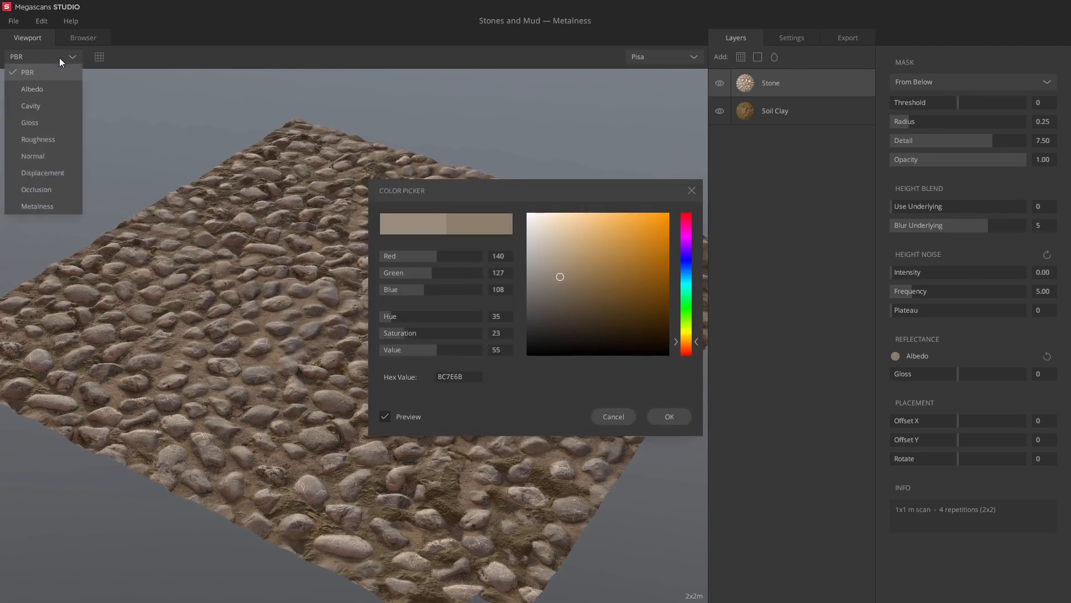
pyautogui.click(51, 91)
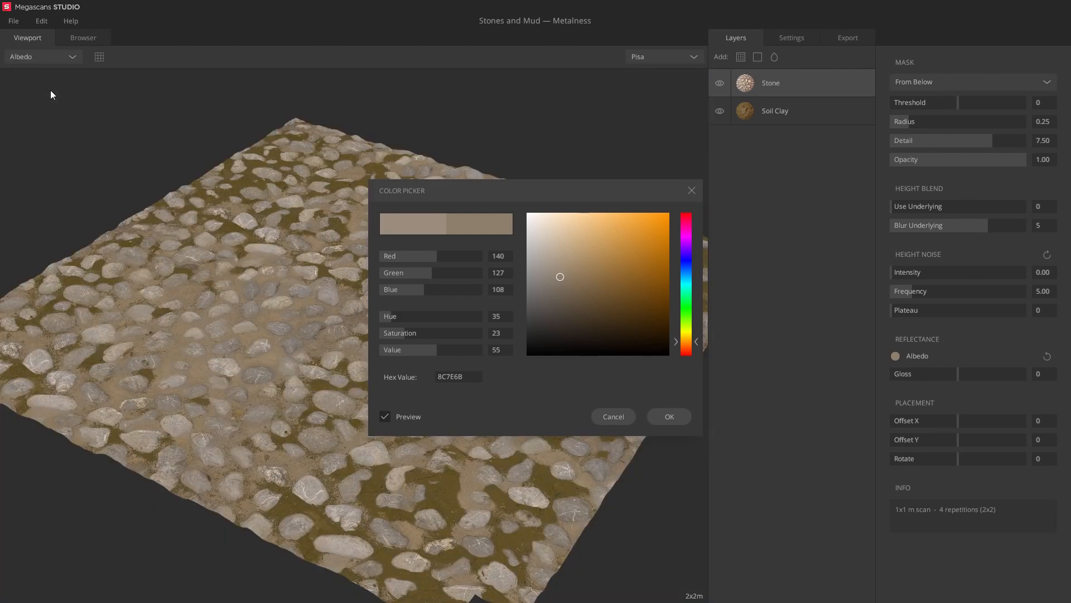
pyautogui.moveTo(562, 276)
pyautogui.mouseDown()
pyautogui.moveTo(565, 305)
pyautogui.moveTo(573, 300)
pyautogui.mouseUp()
pyautogui.press('1')
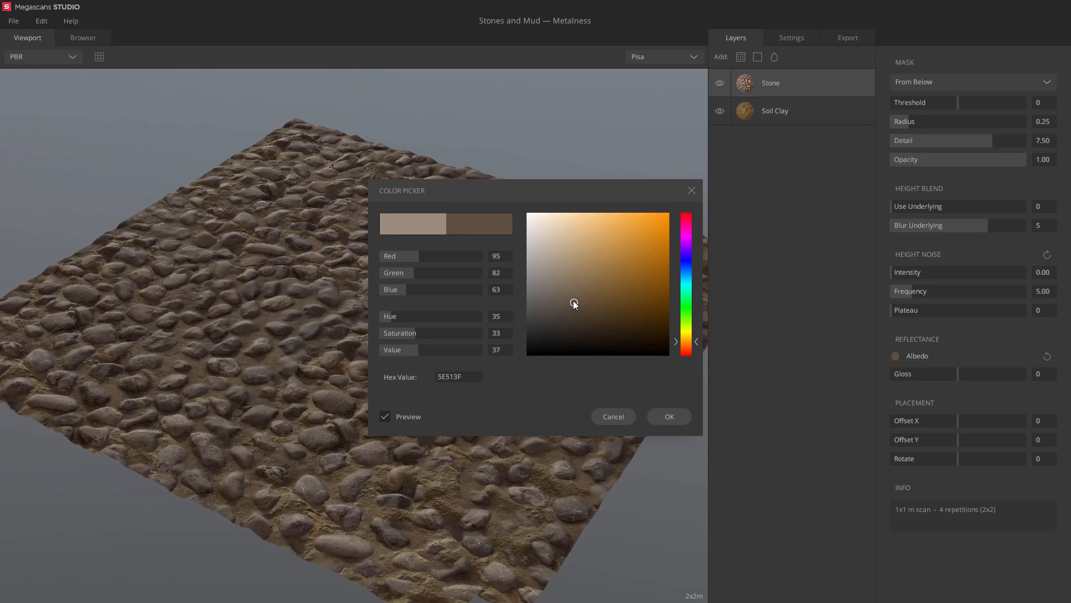
pyautogui.click(671, 417)
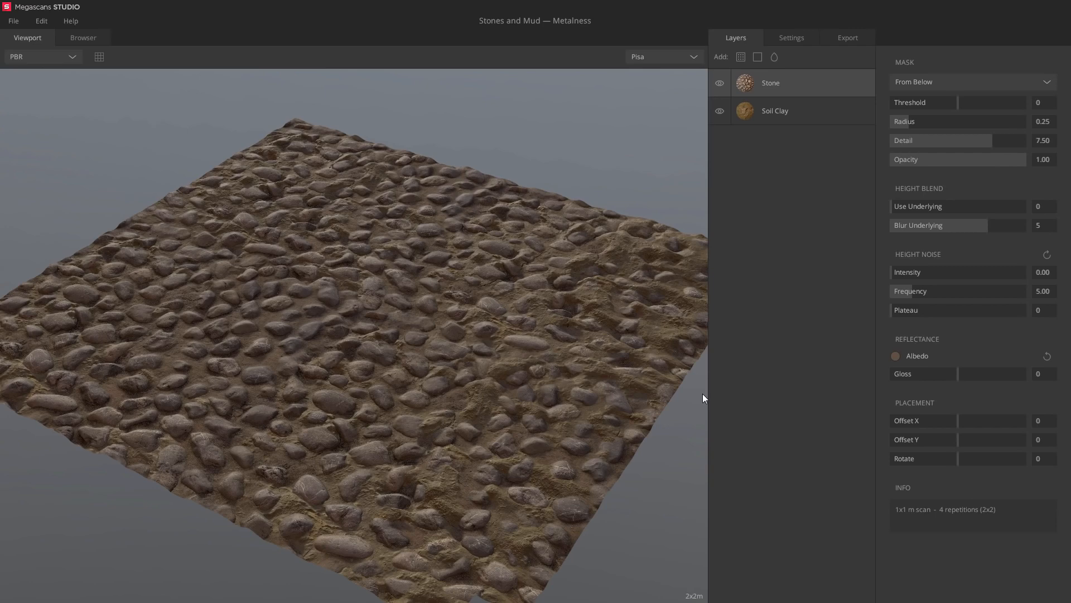
# Adjust the Stone layer's From Below mask to threshold -0.075, radius 0.19 and detail 8.33.
pyautogui.moveTo(957, 105); pyautogui.dragTo(905, 122)
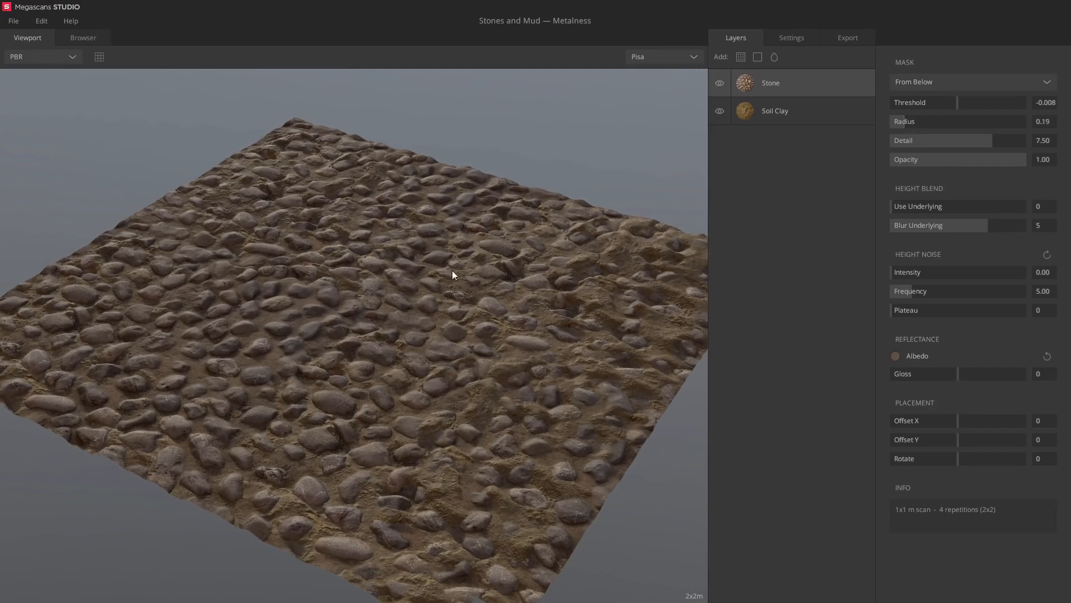
pyautogui.scroll(5, 452, 270)
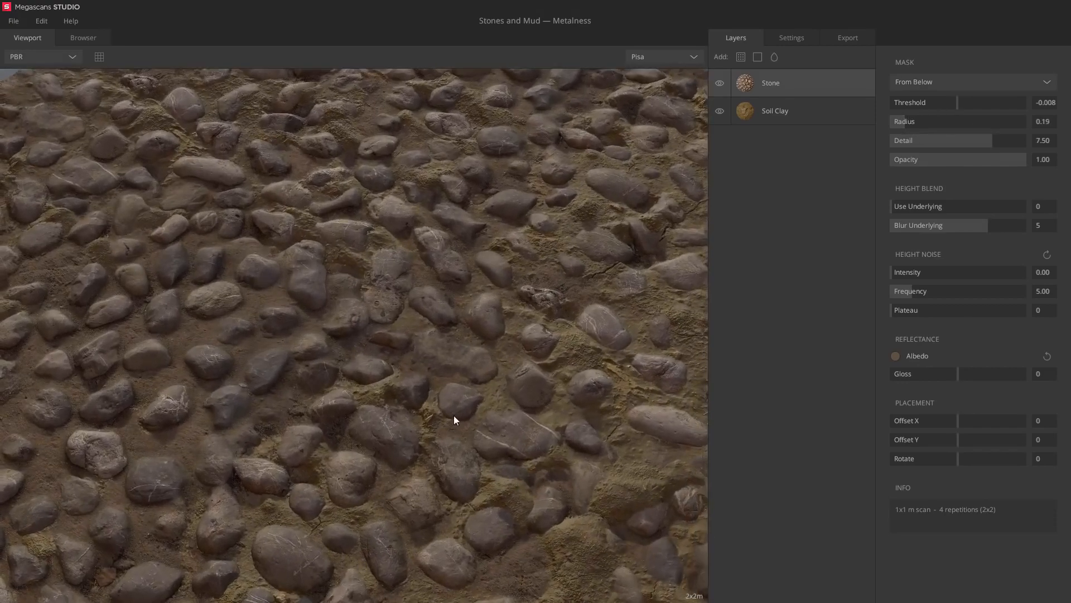
pyautogui.moveTo(453, 415); pyautogui.dragTo(427, 396)
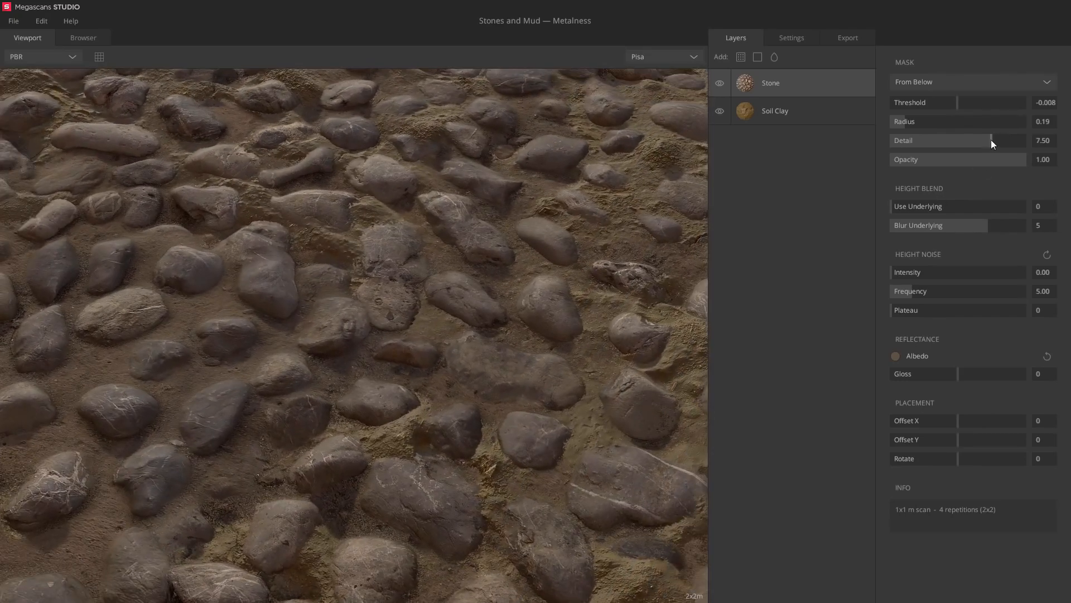
pyautogui.moveTo(991, 139); pyautogui.dragTo(1035, 162)
pyautogui.moveTo(547, 300); pyautogui.dragTo(494, 254)
pyautogui.moveTo(955, 104); pyautogui.dragTo(949, 105)
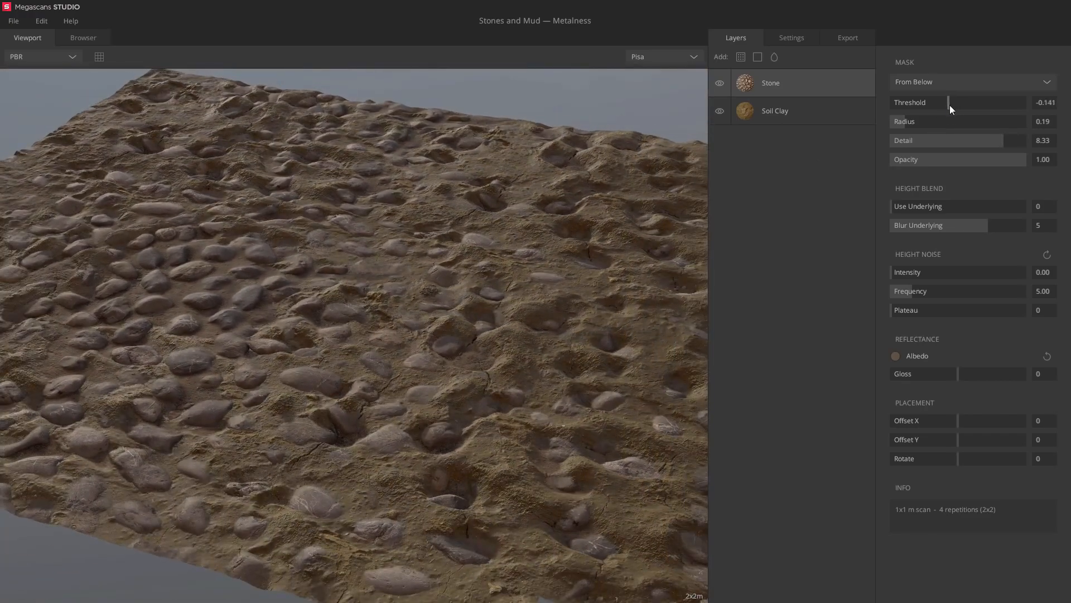
pyautogui.moveTo(351, 299); pyautogui.dragTo(602, 380, button='right')
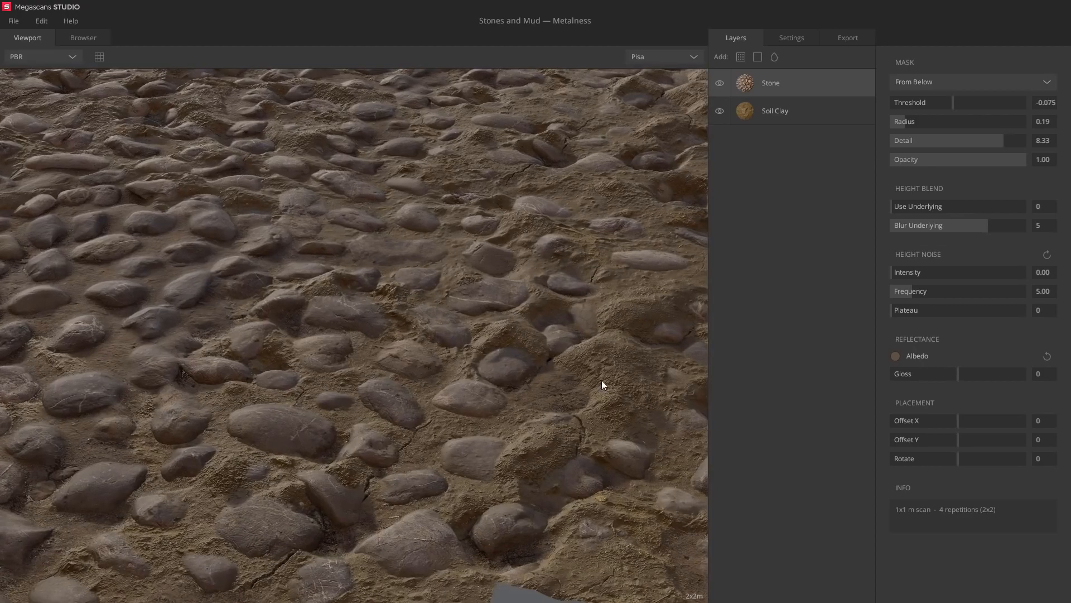
# Set the Stone layer's gloss to 0.22 and shift its placement to offset X 0.27 and offset Y -0.290.
pyautogui.moveTo(957, 374); pyautogui.dragTo(987, 379)
pyautogui.moveTo(457, 329); pyautogui.dragTo(447, 265)
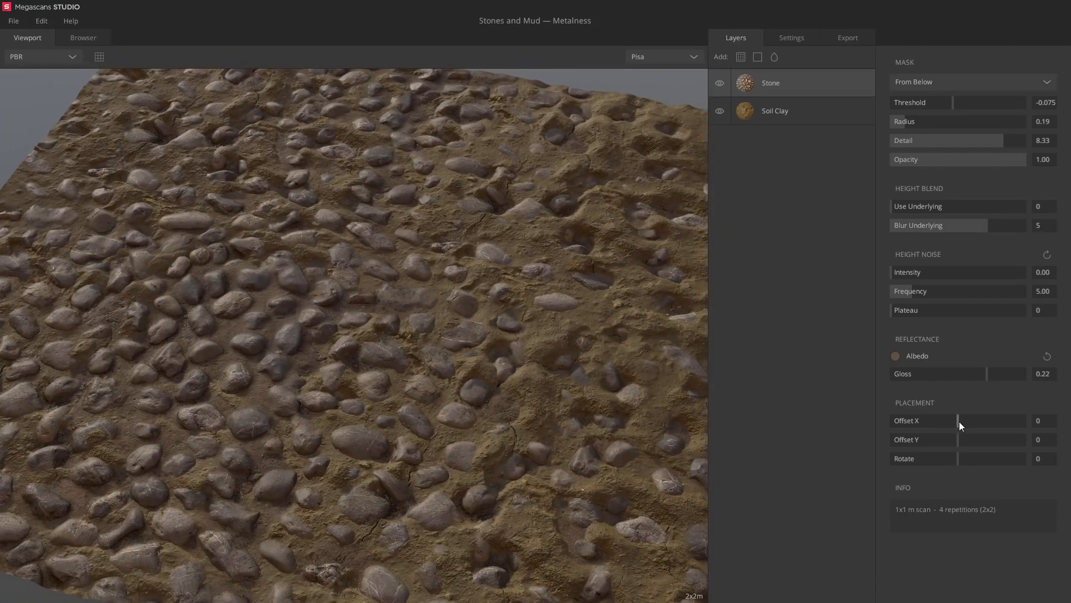
pyautogui.moveTo(959, 421); pyautogui.dragTo(918, 450)
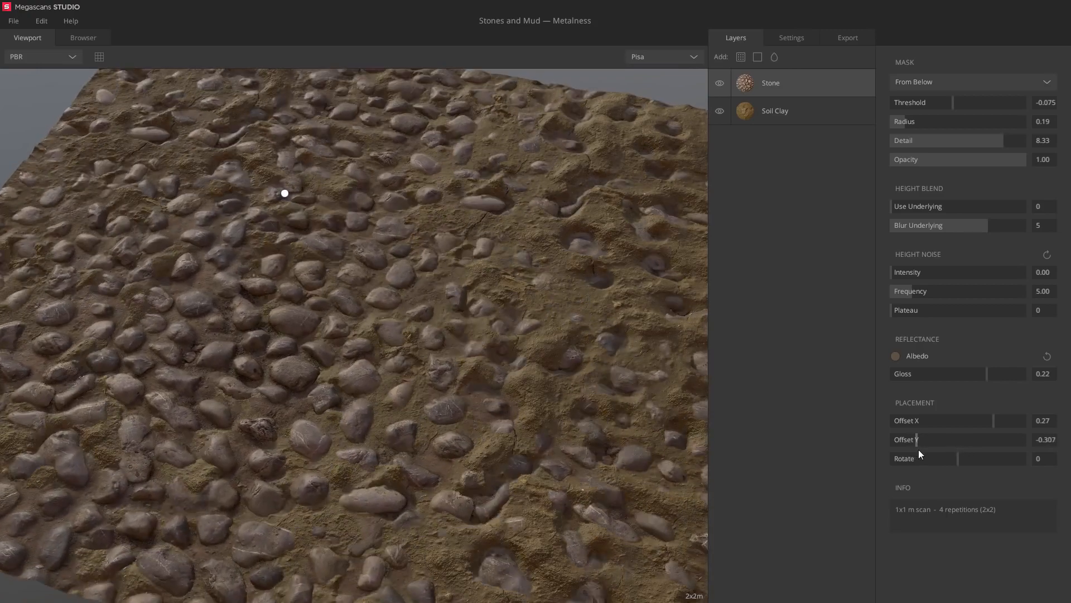
pyautogui.scroll(-5, 520, 345)
pyautogui.moveTo(520, 346); pyautogui.dragTo(457, 311)
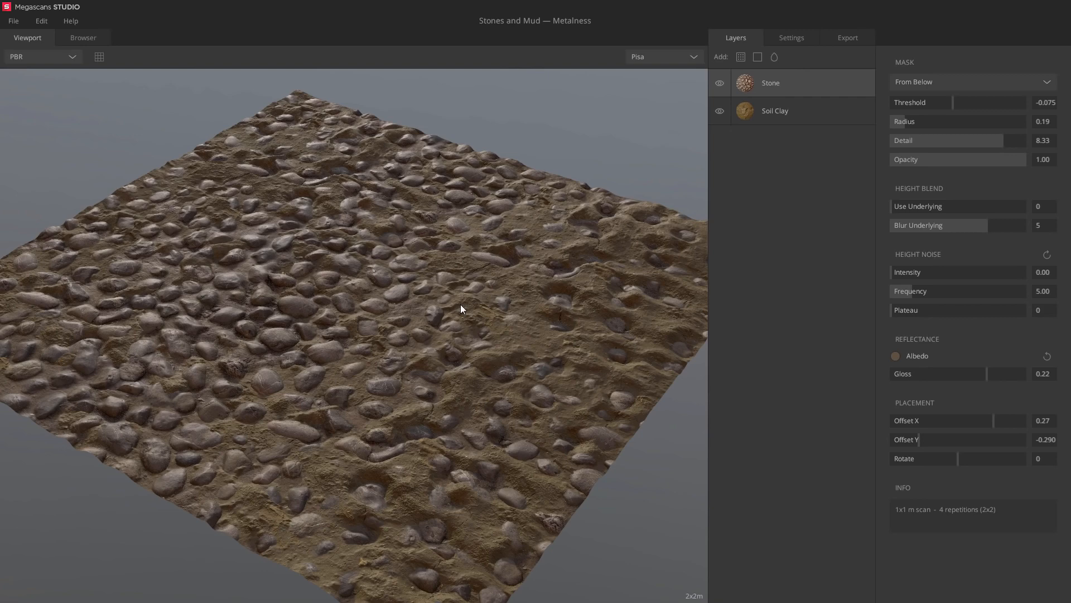
# Add a liquid layer above Stone and set its surface threshold to -0.087 and radius to 0.04.
pyautogui.click(774, 57)
pyautogui.moveTo(956, 127); pyautogui.dragTo(950, 127)
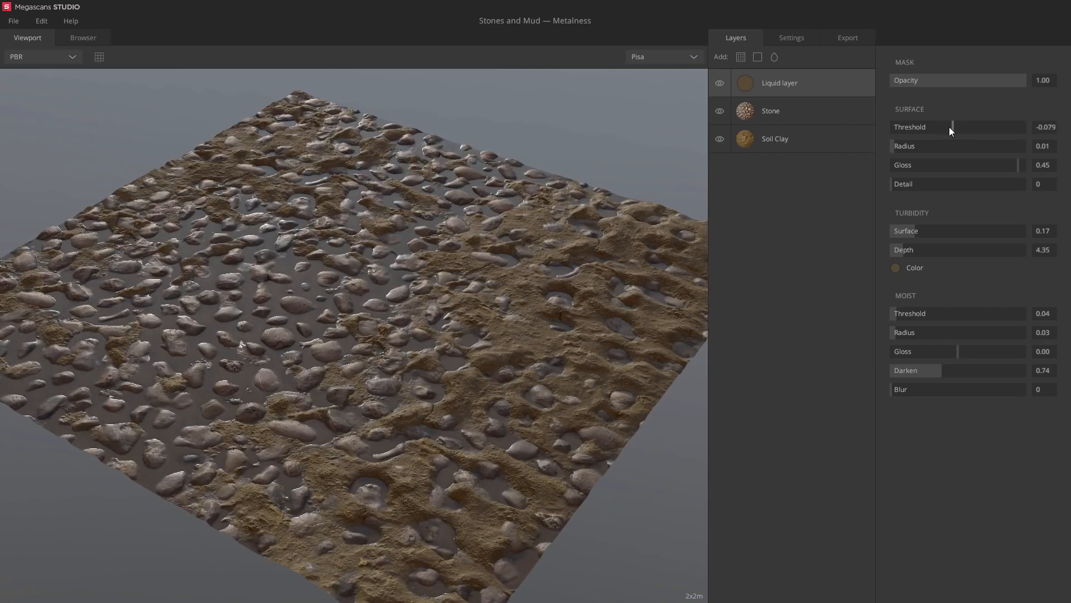
pyautogui.scroll(3, 434, 240)
pyautogui.moveTo(435, 241); pyautogui.dragTo(492, 226)
pyautogui.moveTo(895, 147)
pyautogui.mouseDown()
pyautogui.moveTo(966, 144)
pyautogui.moveTo(905, 150)
pyautogui.mouseUp()
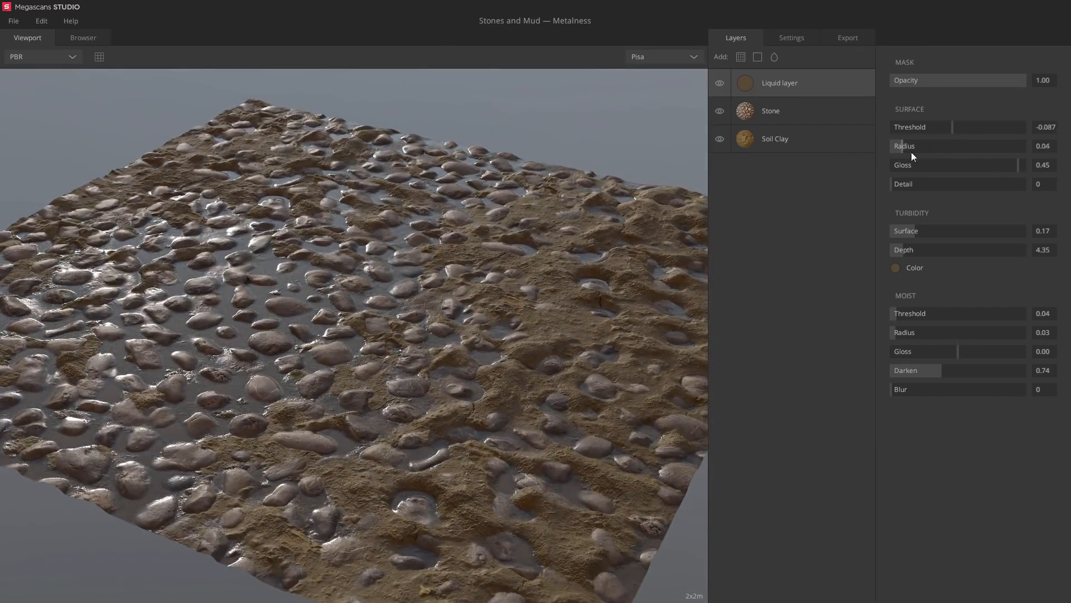
# Raise the liquid layer's surface gloss to 0.50 and its detail to 0.20, checking the reflections from several angles.
pyautogui.moveTo(1019, 164); pyautogui.dragTo(1055, 182)
pyautogui.moveTo(457, 292); pyautogui.dragTo(447, 274)
pyautogui.scroll(3, 438, 353)
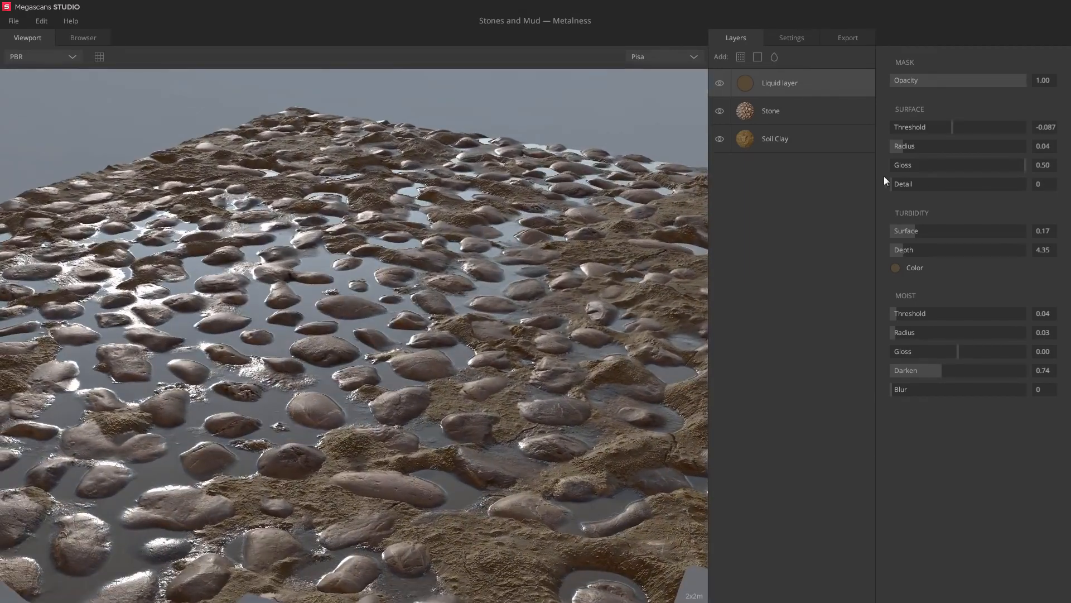
pyautogui.moveTo(893, 185); pyautogui.dragTo(1032, 195)
pyautogui.scroll(-3, 536, 243)
pyautogui.moveTo(536, 243); pyautogui.dragTo(510, 236)
pyautogui.scroll(3, 510, 235)
pyautogui.moveTo(510, 235); pyautogui.dragTo(535, 305)
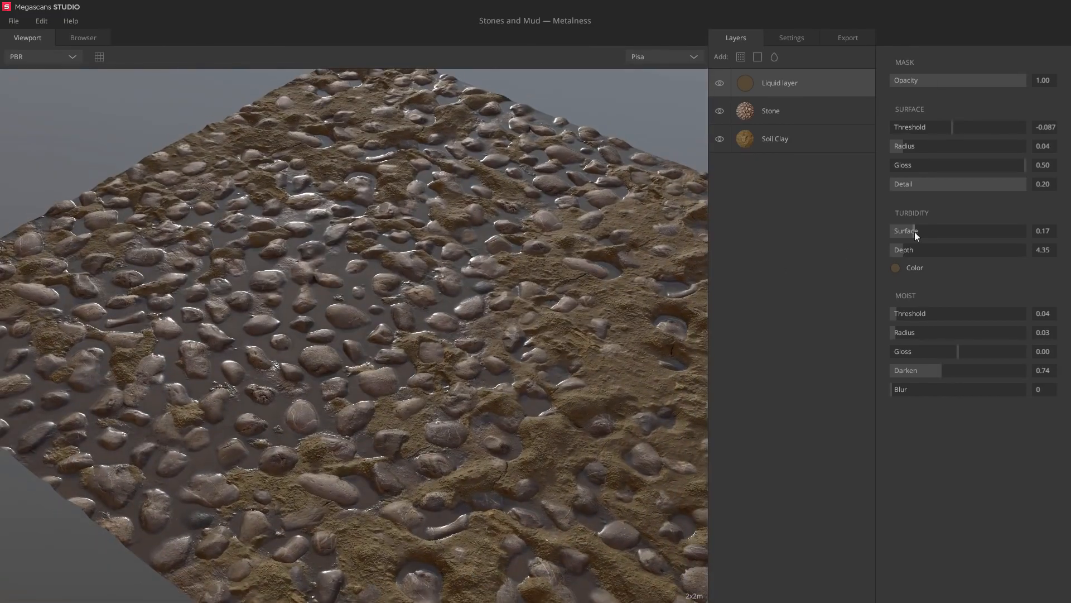
# Set the liquid layer's turbidity to surface 0.11 and depth 0.00.
pyautogui.moveTo(915, 232); pyautogui.dragTo(990, 231)
pyautogui.moveTo(413, 284); pyautogui.dragTo(462, 302)
pyautogui.scroll(3, 464, 306)
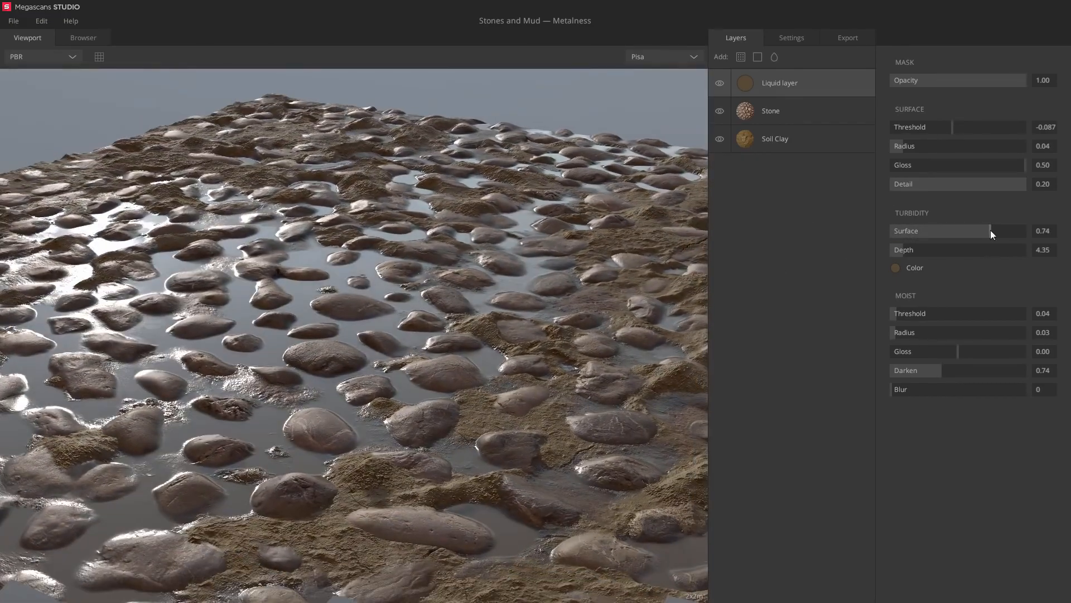
pyautogui.moveTo(991, 231); pyautogui.dragTo(906, 232)
pyautogui.moveTo(513, 301); pyautogui.dragTo(521, 347)
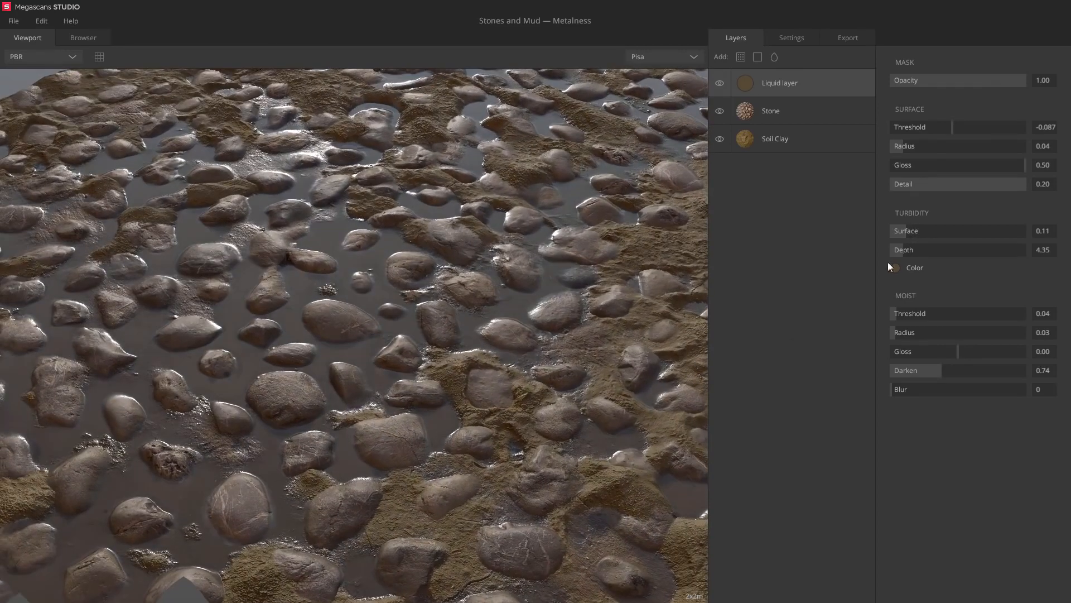
pyautogui.moveTo(892, 251)
pyautogui.mouseDown()
pyautogui.moveTo(930, 253)
pyautogui.moveTo(890, 257)
pyautogui.mouseUp()
pyautogui.moveTo(645, 302); pyautogui.dragTo(802, 322)
pyautogui.click(895, 267)
pyautogui.moveTo(590, 300); pyautogui.dragTo(545, 214)
pyautogui.click(608, 415)
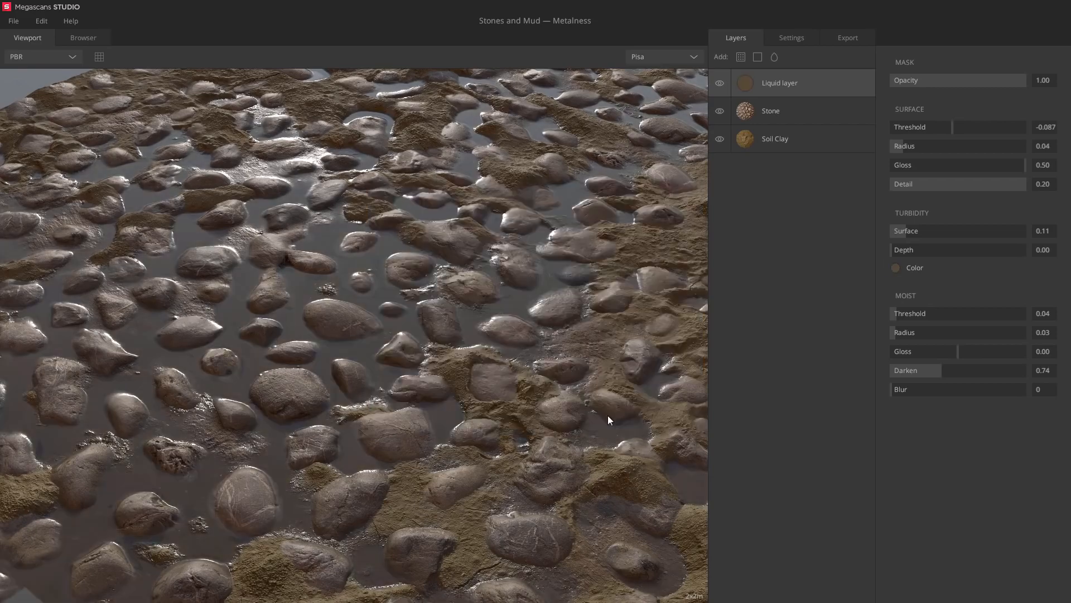
# Set the liquid layer's moist radius to 0.17, moist gloss to 0.08 and darken to 0.00.
pyautogui.scroll(-3, 608, 410)
pyautogui.moveTo(606, 391); pyautogui.dragTo(642, 390)
pyautogui.moveTo(896, 313); pyautogui.dragTo(968, 354)
pyautogui.scroll(3, 584, 351)
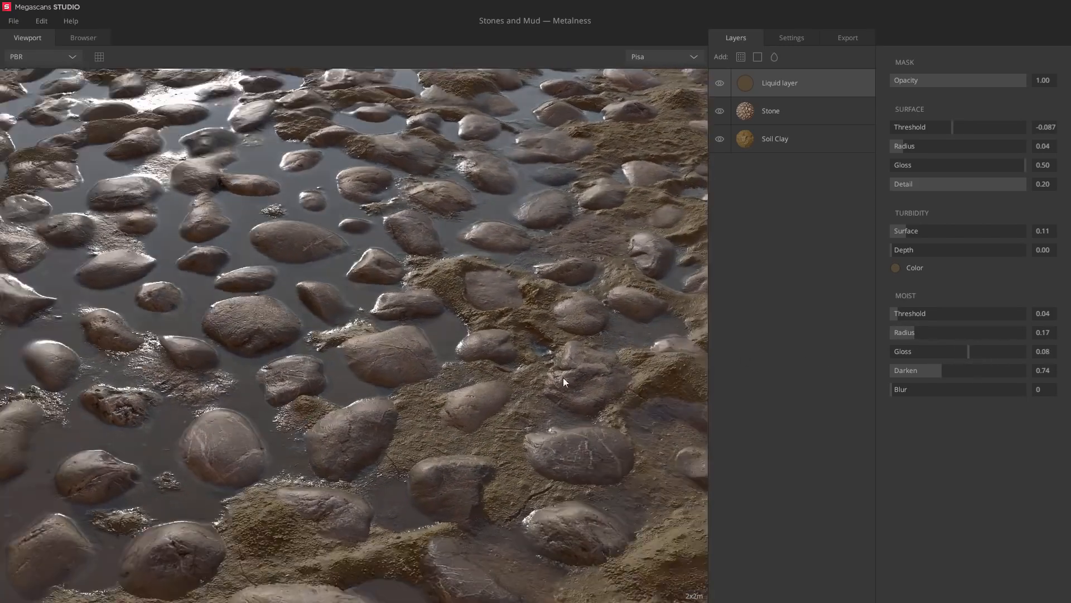
pyautogui.moveTo(563, 378); pyautogui.dragTo(713, 326)
pyautogui.moveTo(942, 370); pyautogui.dragTo(886, 373)
pyautogui.moveTo(498, 330); pyautogui.dragTo(463, 353)
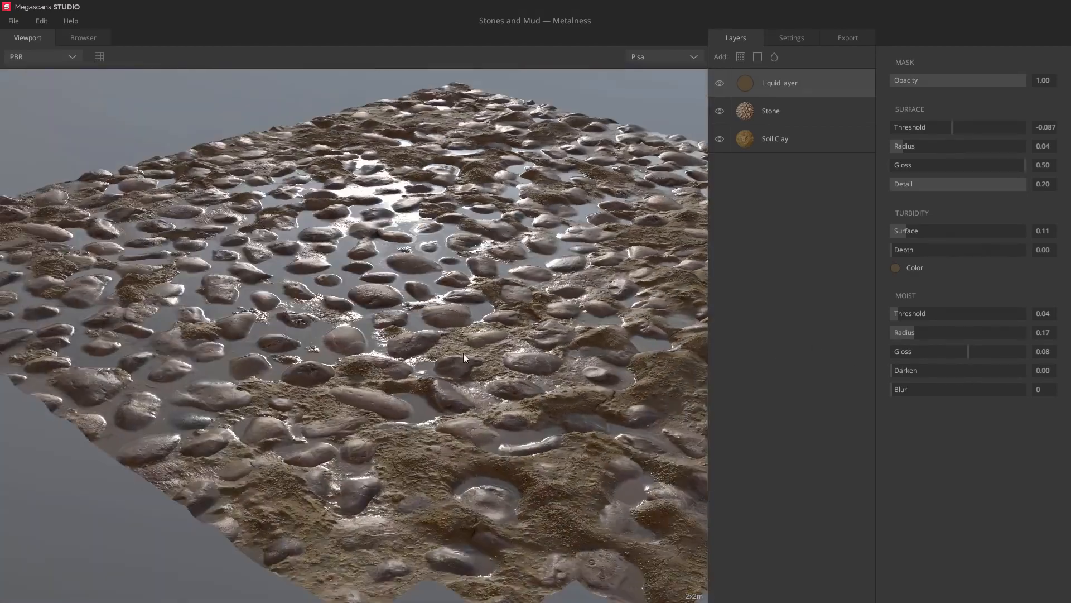
# Try a moist blur of 5 and higher on the liquid layer and return it to 0.
pyautogui.scroll(4, 452, 377)
pyautogui.moveTo(892, 388); pyautogui.dragTo(966, 389)
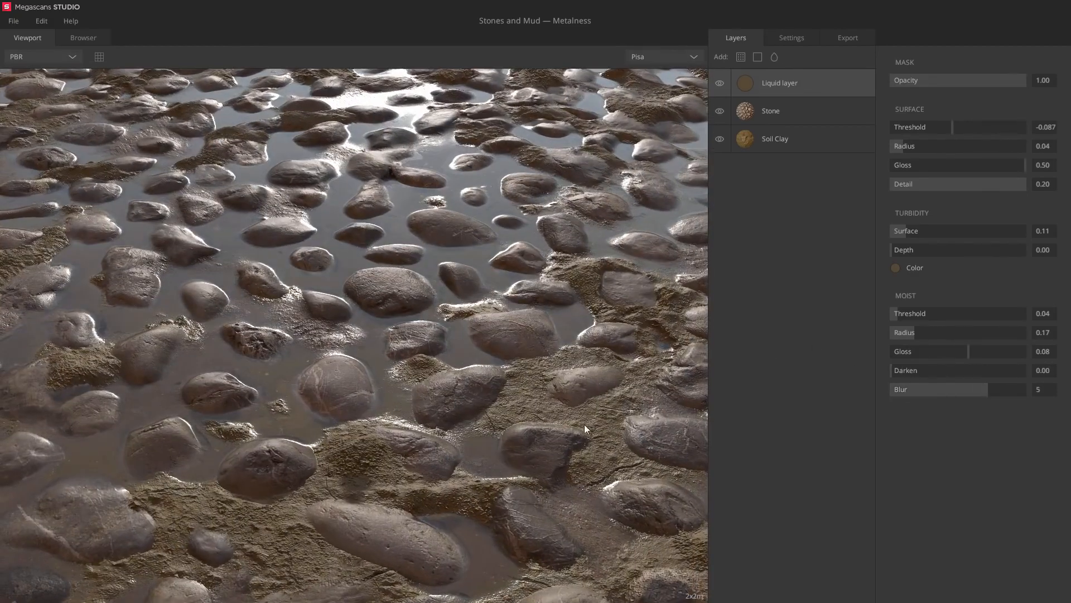
pyautogui.moveTo(584, 424); pyautogui.dragTo(631, 441)
pyautogui.moveTo(986, 391); pyautogui.dragTo(1027, 391)
pyautogui.moveTo(705, 379); pyautogui.dragTo(659, 390)
pyautogui.moveTo(1024, 389); pyautogui.dragTo(773, 391)
pyautogui.scroll(-4, 519, 359)
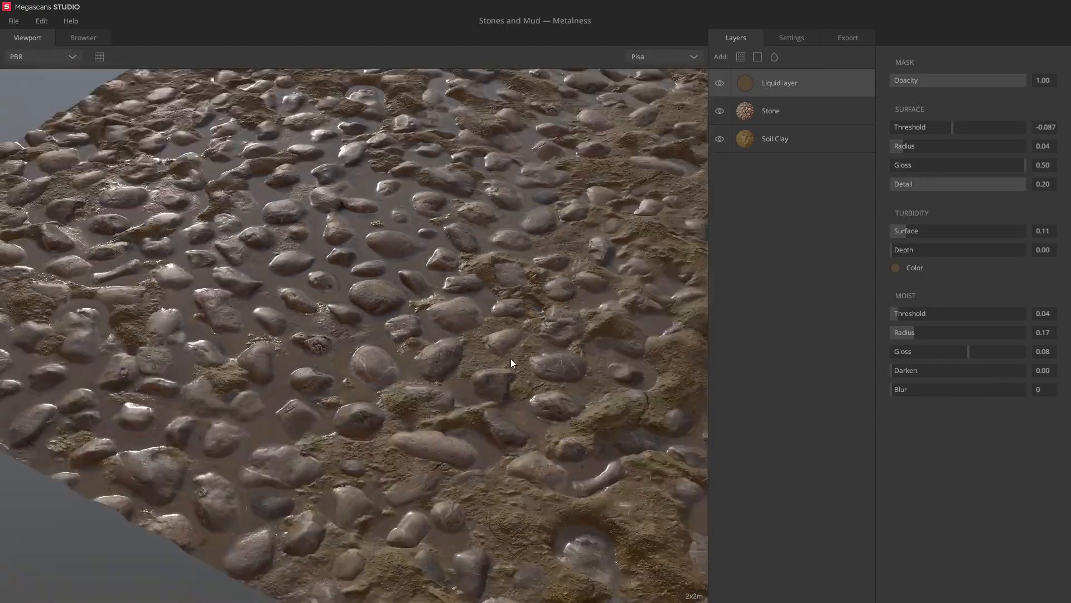
pyautogui.moveTo(510, 359)
pyautogui.mouseDown()
pyautogui.moveTo(372, 389)
pyautogui.moveTo(437, 391)
pyautogui.moveTo(481, 377)
pyautogui.moveTo(497, 360)
pyautogui.mouseUp()
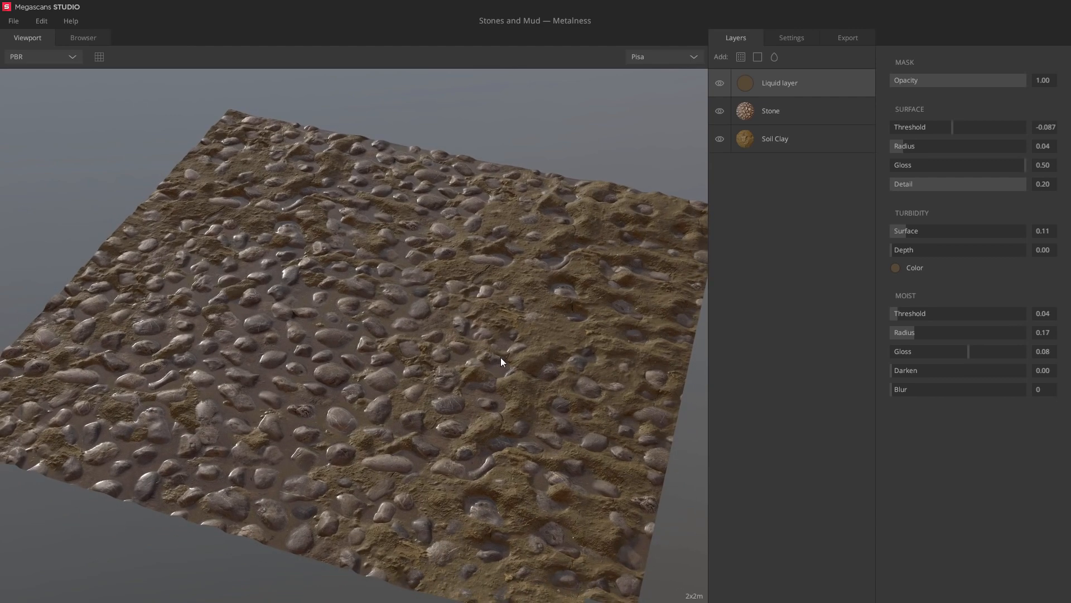
# Add a solid layer on top with Use Underlying 1.00, Blur Underlying 0, height noise intensity 1.27 and frequency 3.19.
pyautogui.click(761, 57)
pyautogui.moveTo(891, 206); pyautogui.dragTo(1029, 208)
pyautogui.moveTo(547, 329); pyautogui.dragTo(491, 301)
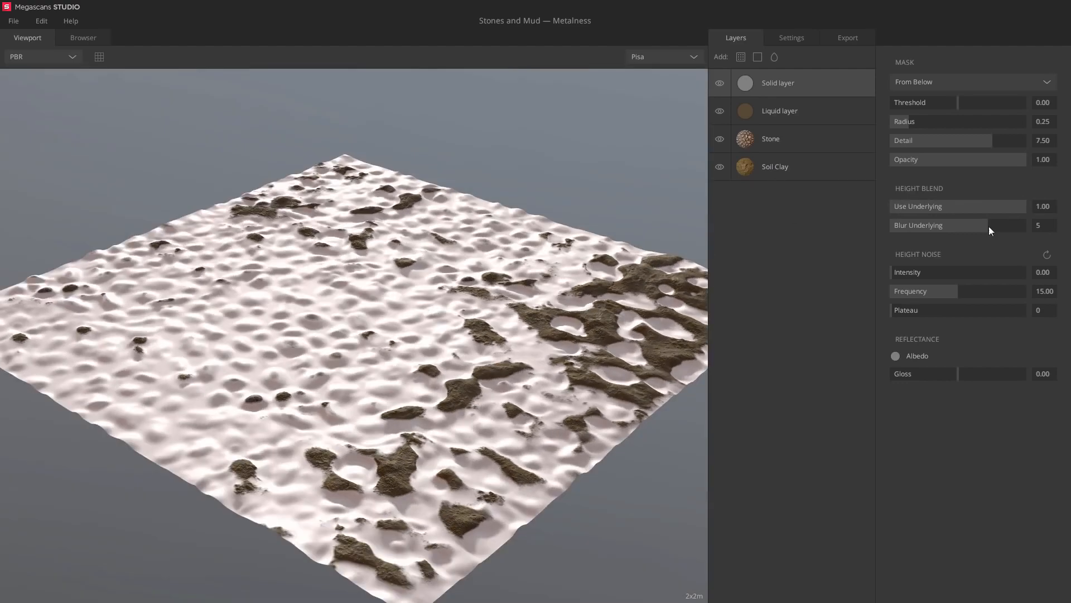
pyautogui.moveTo(988, 226); pyautogui.dragTo(1031, 227)
pyautogui.scroll(3, 597, 343)
pyautogui.moveTo(949, 226); pyautogui.dragTo(836, 237)
pyautogui.moveTo(893, 273); pyautogui.dragTo(904, 292)
pyautogui.scroll(-3, 601, 262)
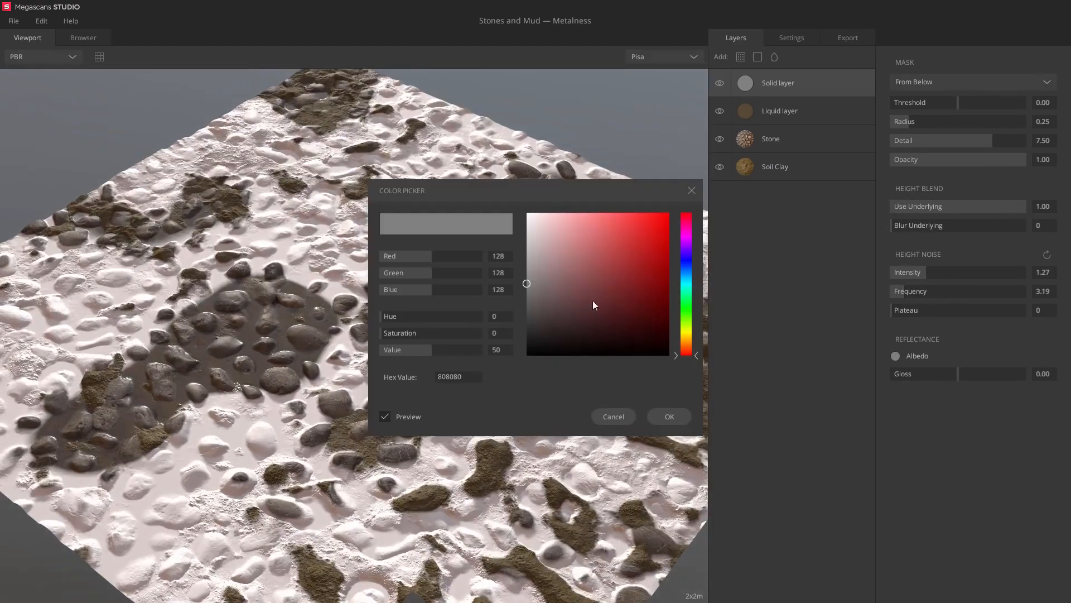
# Change the solid layer's albedo to black and set its gloss to -0.033.
pyautogui.click(594, 304)
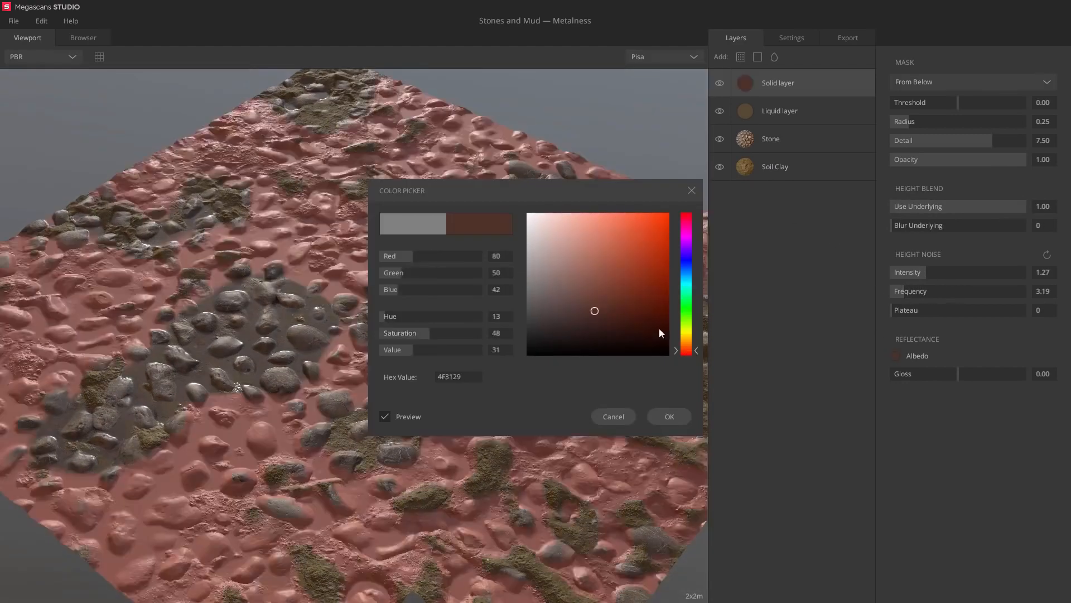
pyautogui.click(668, 343)
pyautogui.click(664, 415)
pyautogui.moveTo(958, 373); pyautogui.dragTo(953, 374)
# Adjust the solid layer's From Below mask to threshold -0.108, radius 0.63, detail 2.19 and opacity 0.54.
pyautogui.moveTo(909, 121); pyautogui.dragTo(934, 122)
pyautogui.moveTo(992, 140); pyautogui.dragTo(921, 141)
pyautogui.moveTo(958, 104); pyautogui.dragTo(951, 105)
pyautogui.moveTo(1026, 161); pyautogui.dragTo(965, 162)
pyautogui.moveTo(594, 262); pyautogui.dragTo(505, 259)
pyautogui.scroll(-3, 433, 215)
pyautogui.scroll(2, 611, 257)
pyautogui.scroll(3, 548, 317)
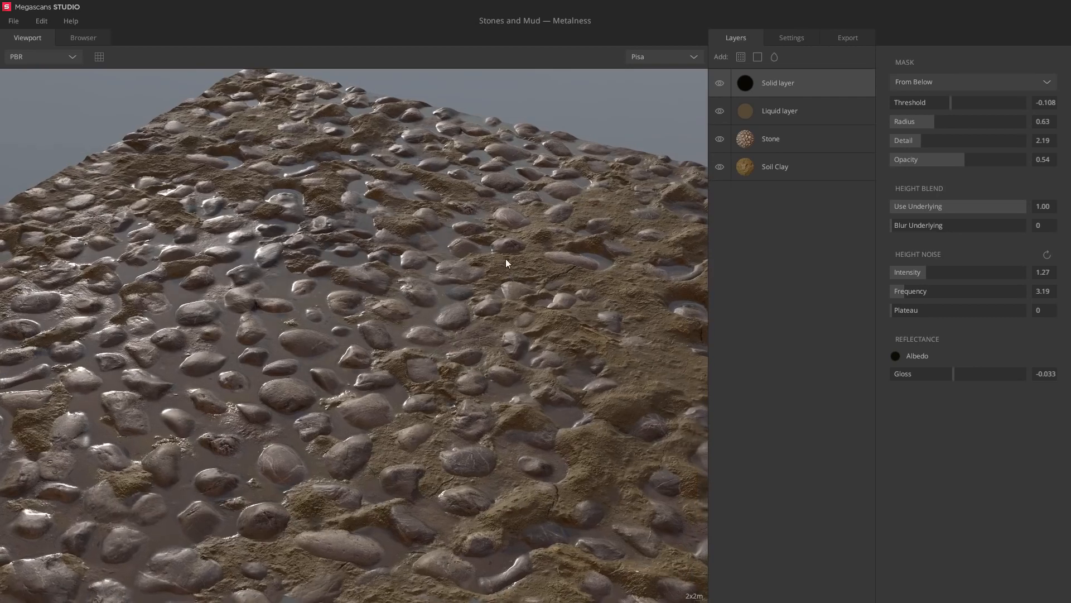
pyautogui.scroll(-2, 505, 259)
# Revisit the Soil Clay layer's height noise intensity and lower the Stone layer's mask threshold to about -0.104.
pyautogui.click(788, 170)
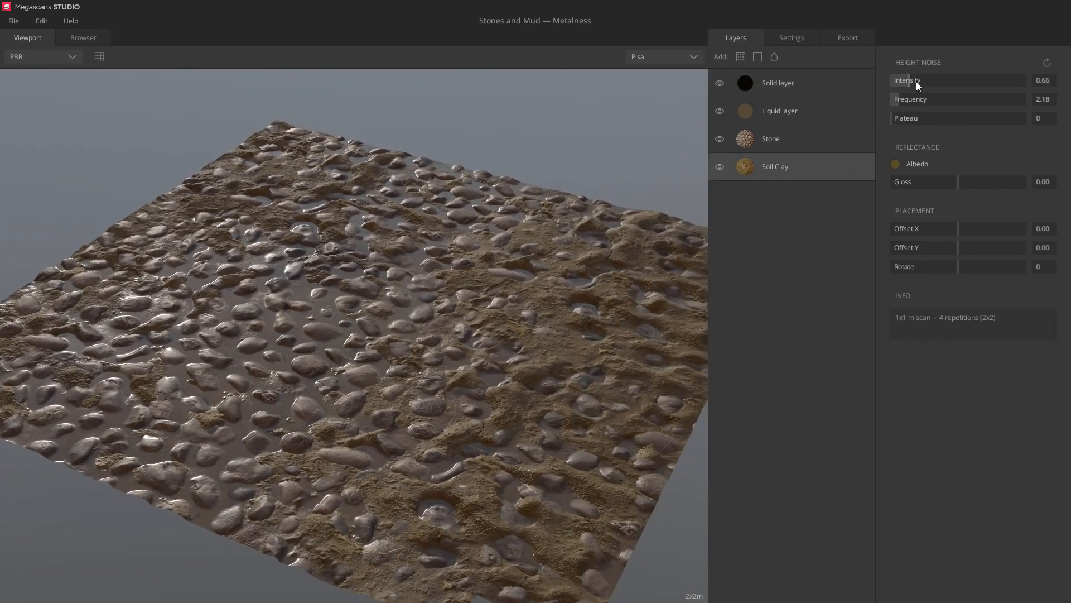
pyautogui.moveTo(916, 81); pyautogui.dragTo(877, 104)
pyautogui.click(802, 142)
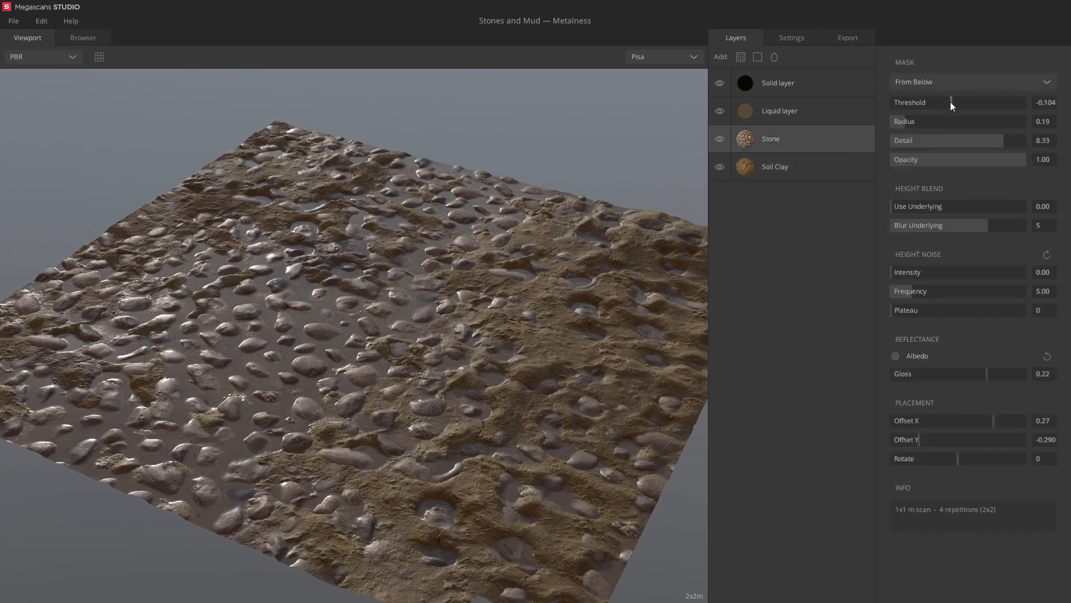
pyautogui.moveTo(950, 101); pyautogui.dragTo(946, 125)
# Lower the liquid layer's surface threshold to -0.170.
pyautogui.click(816, 112)
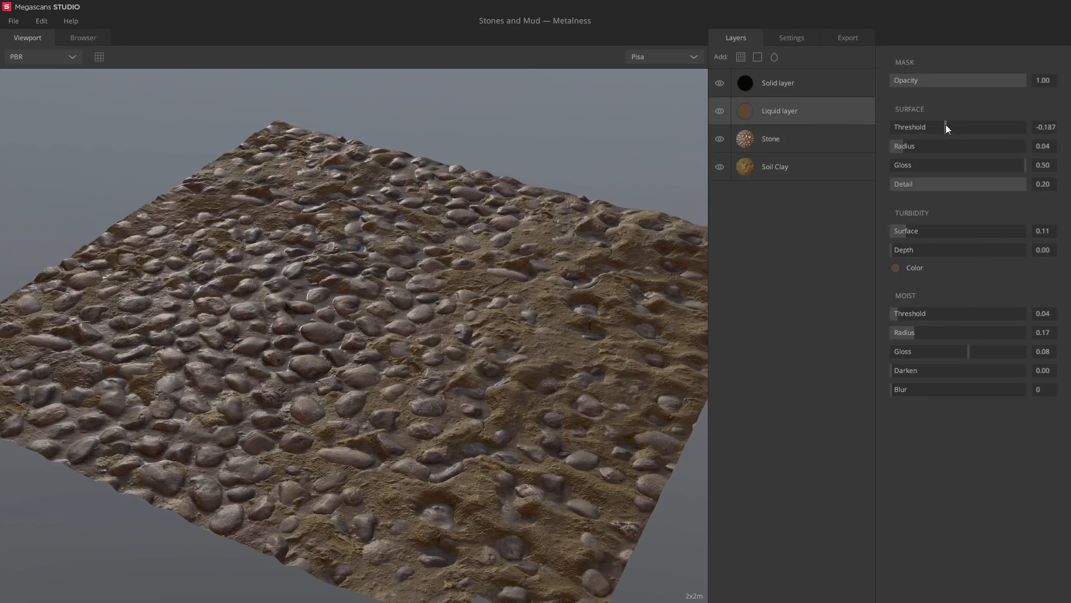
pyautogui.moveTo(488, 277); pyautogui.dragTo(440, 279)
# Hide and restore the Stone layer to inspect the mud and puddles beneath, and toggle the solid layer's visibility for comparison.
pyautogui.click(720, 139)
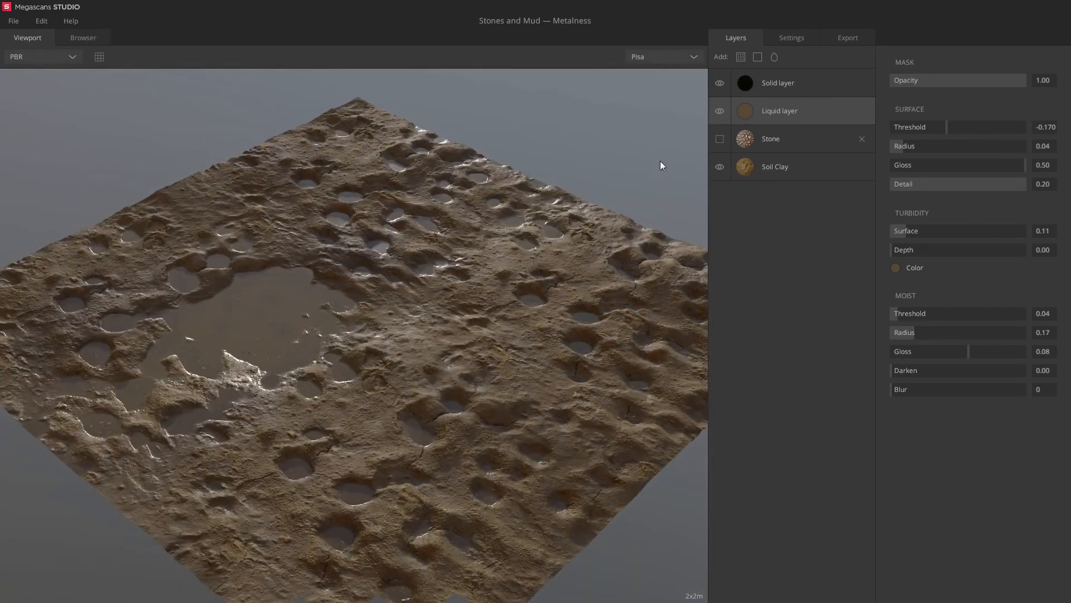
pyautogui.moveTo(661, 160); pyautogui.dragTo(533, 244)
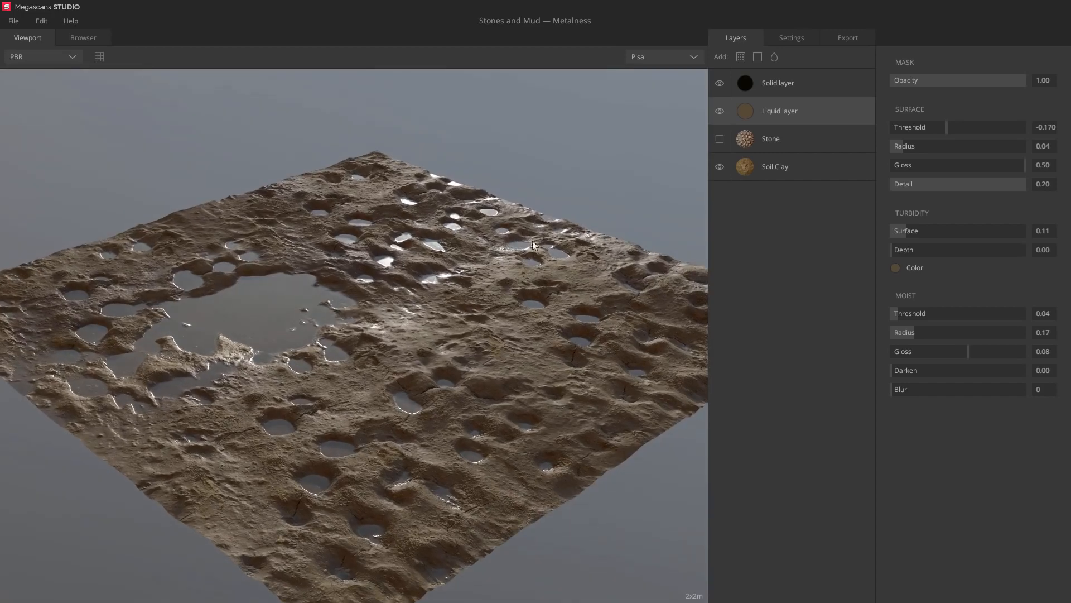
pyautogui.click(720, 139)
pyautogui.moveTo(463, 206); pyautogui.dragTo(578, 213)
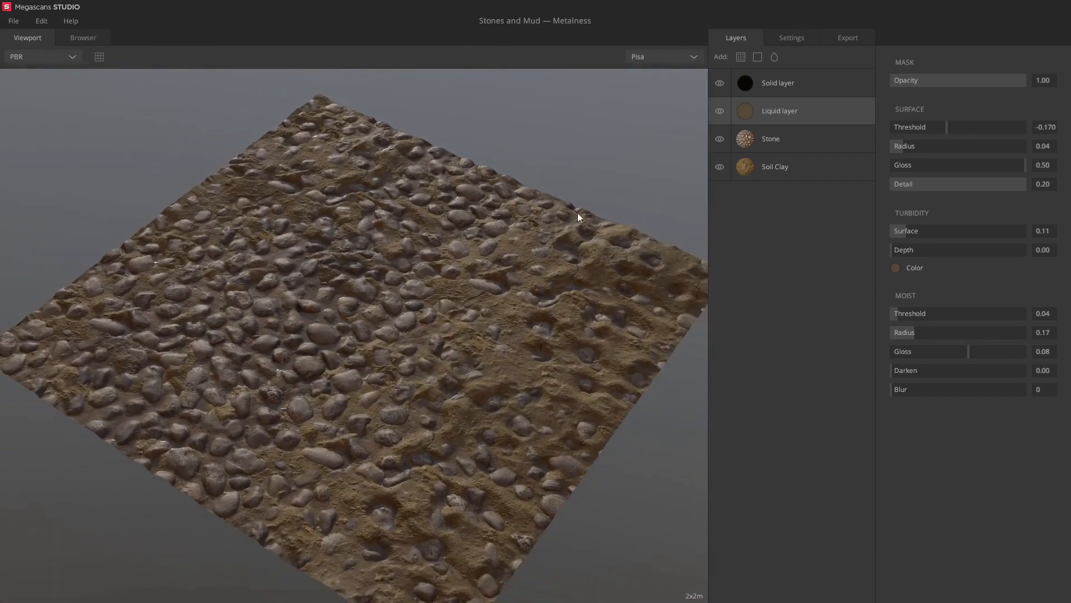
pyautogui.click(719, 83)
# Try a ground size of 1x1 m in the project settings and examine the surface from several angles.
pyautogui.click(800, 39)
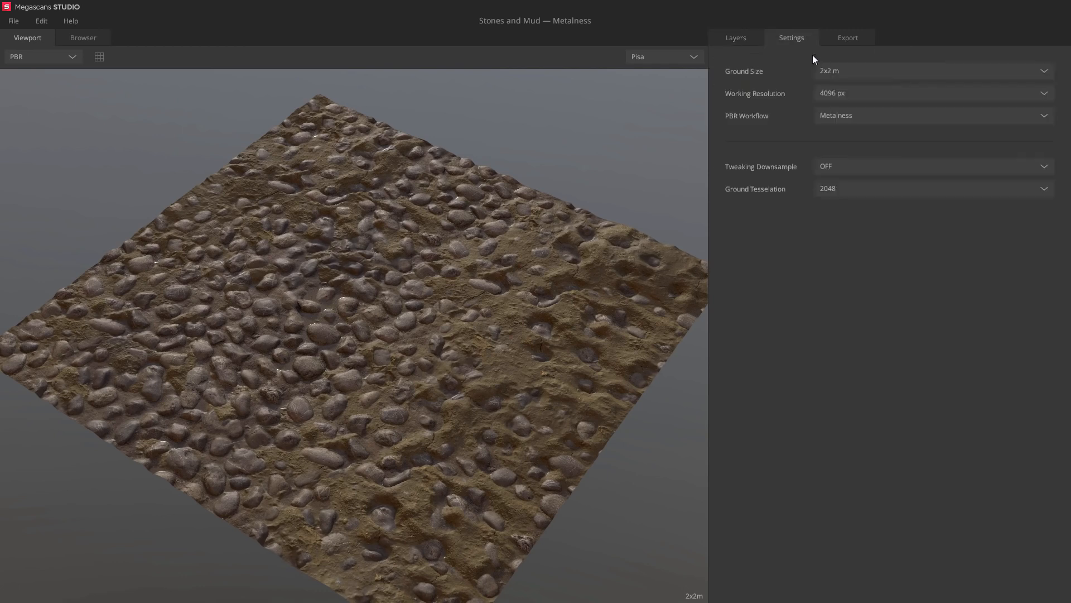
pyautogui.click(845, 74)
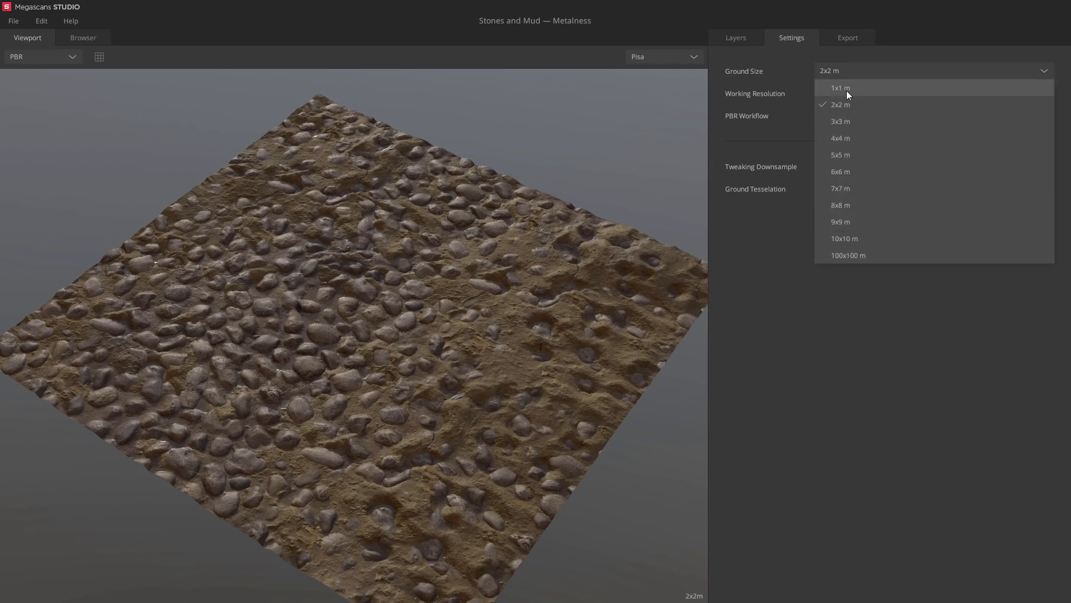
pyautogui.click(846, 88)
pyautogui.moveTo(427, 287); pyautogui.dragTo(428, 399, button='right')
pyautogui.moveTo(427, 399); pyautogui.dragTo(491, 347)
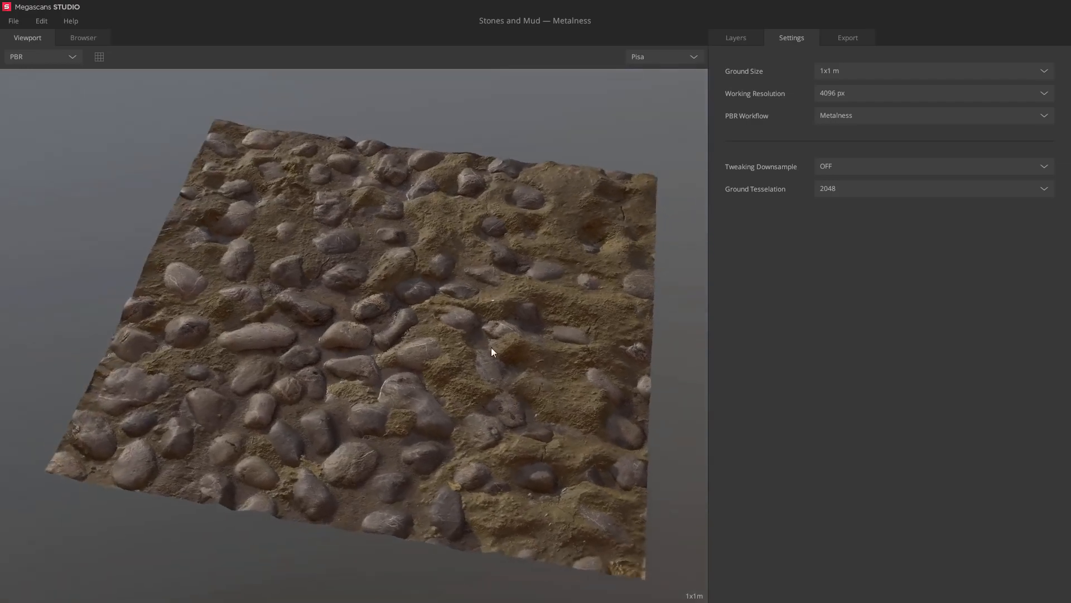
pyautogui.moveTo(491, 347); pyautogui.dragTo(510, 340, button='right')
pyautogui.moveTo(510, 340); pyautogui.dragTo(495, 306)
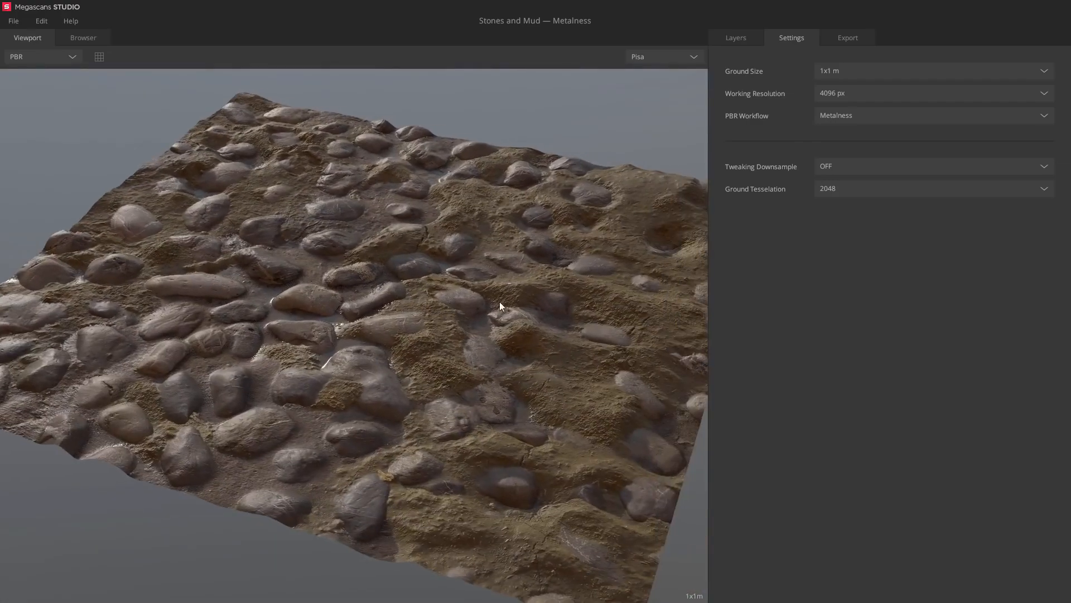
# Try a ground size of 4x4 m and inspect the stones up close.
pyautogui.click(838, 75)
pyautogui.click(838, 137)
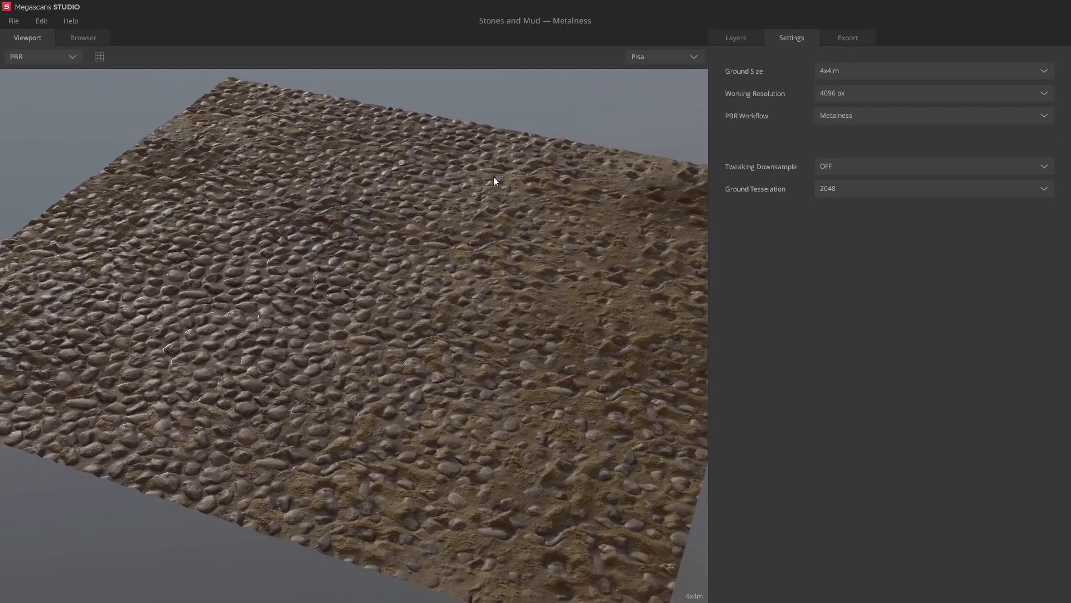
pyautogui.moveTo(494, 180); pyautogui.dragTo(424, 175)
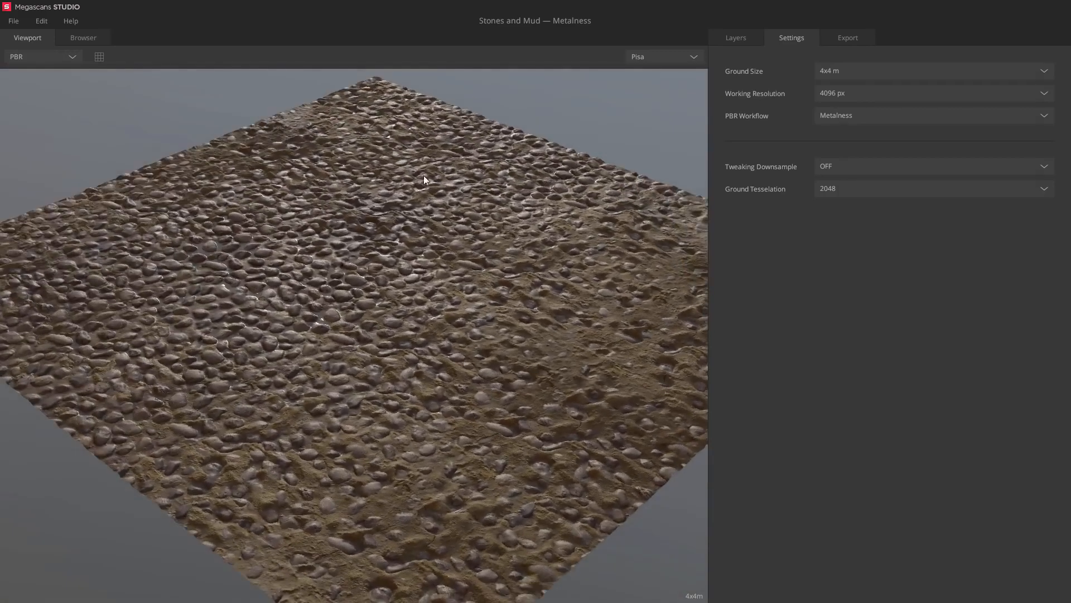
pyautogui.moveTo(424, 176); pyautogui.dragTo(469, 556, button='right')
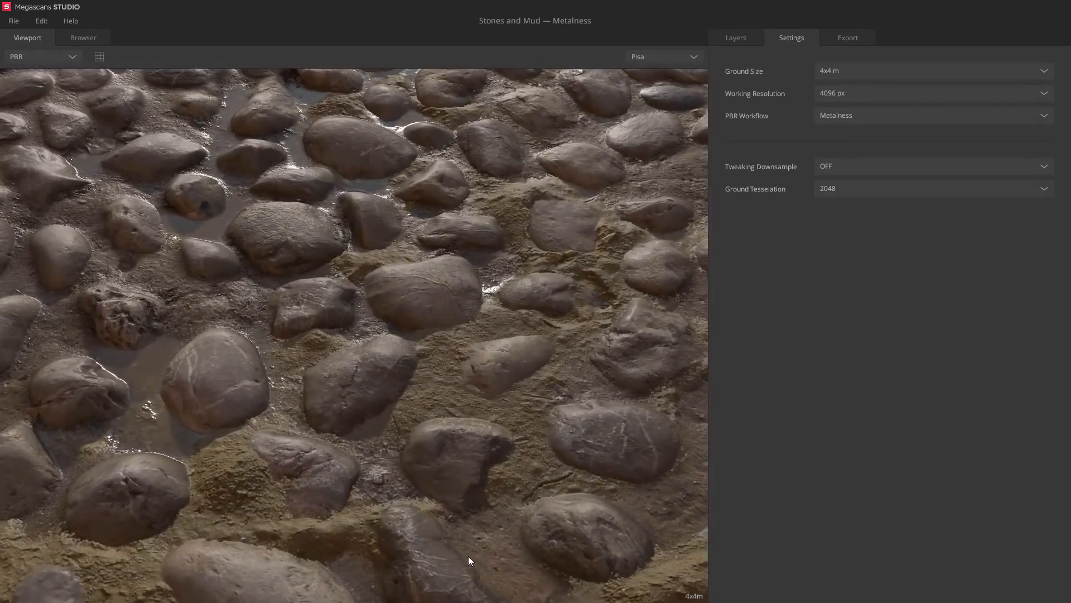
# Raise the working resolution to 8192 px and examine the surface detail near and far.
pyautogui.click(852, 94)
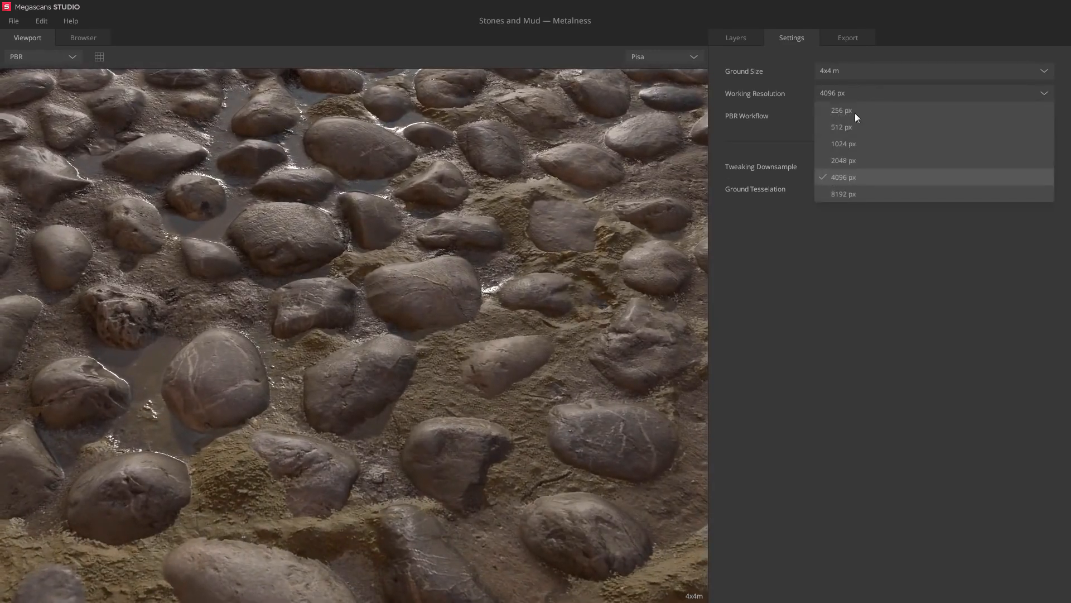
pyautogui.click(839, 189)
pyautogui.moveTo(551, 300); pyautogui.dragTo(577, 374)
pyautogui.moveTo(577, 374); pyautogui.dragTo(573, 199, button='right')
pyautogui.moveTo(574, 200); pyautogui.dragTo(505, 270)
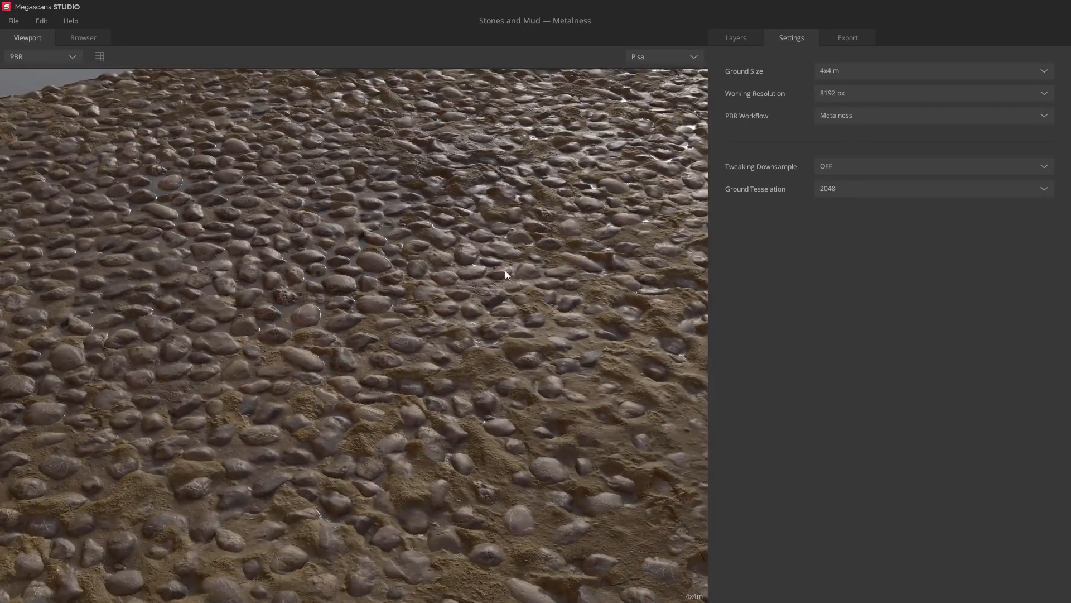
pyautogui.moveTo(505, 270); pyautogui.dragTo(491, 276, button='right')
pyautogui.moveTo(491, 276); pyautogui.dragTo(541, 293)
# Return the ground size to 2x2 m and the working resolution to 4096 px.
pyautogui.click(832, 71)
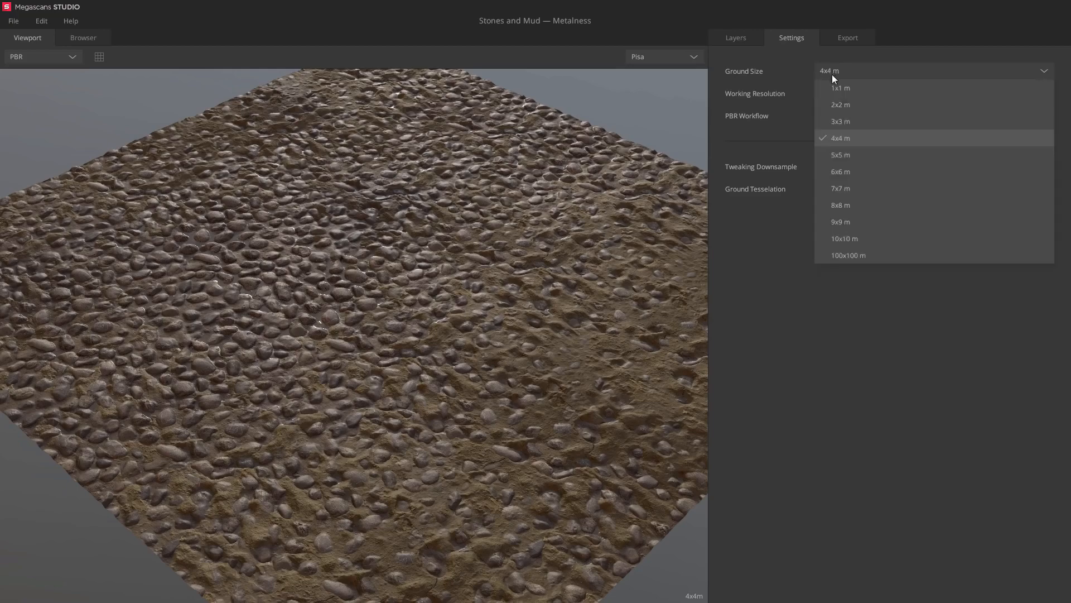
pyautogui.click(835, 105)
pyautogui.moveTo(500, 222); pyautogui.dragTo(474, 377, button='right')
pyautogui.moveTo(474, 380); pyautogui.dragTo(638, 296)
pyautogui.click(843, 92)
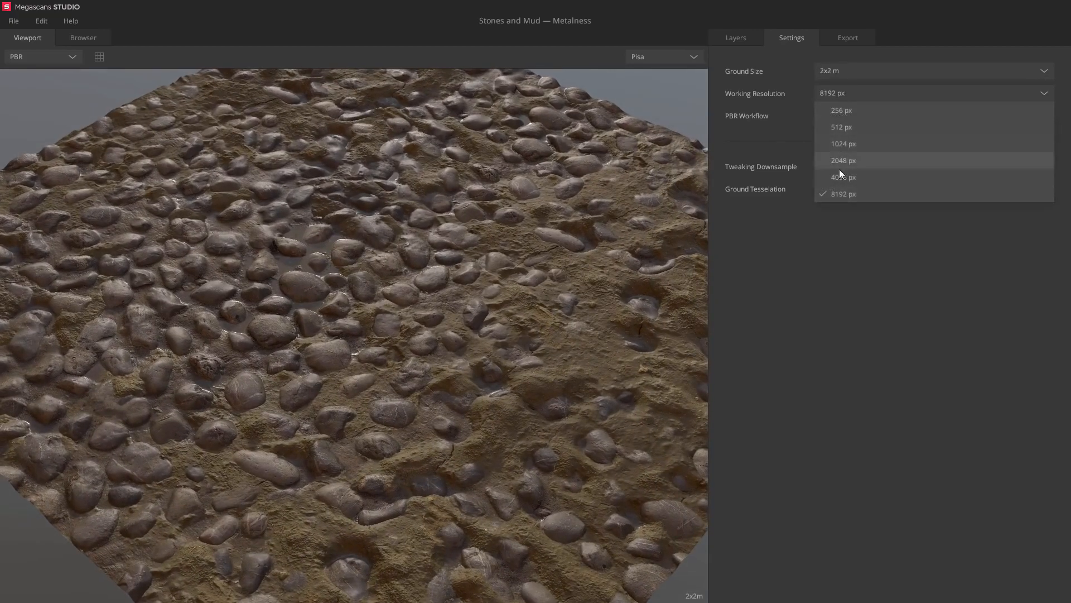
pyautogui.click(838, 171)
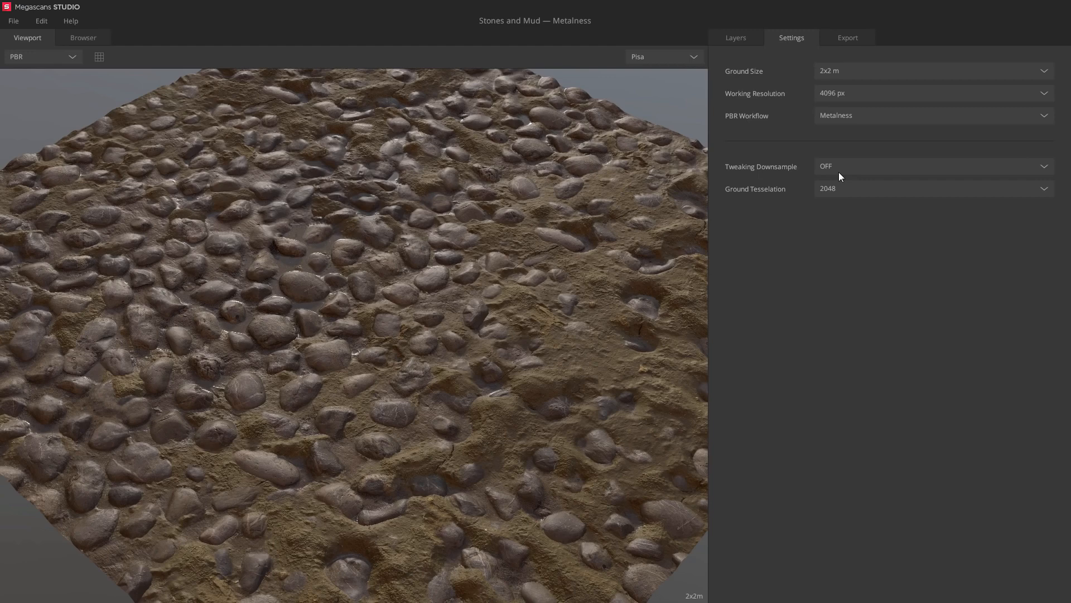
# Review the PBR workflow and tweaking downsample options, keeping them at Metalness and OFF.
pyautogui.click(846, 119)
pyautogui.click(845, 133)
pyautogui.click(844, 121)
pyautogui.click(843, 146)
pyautogui.click(844, 171)
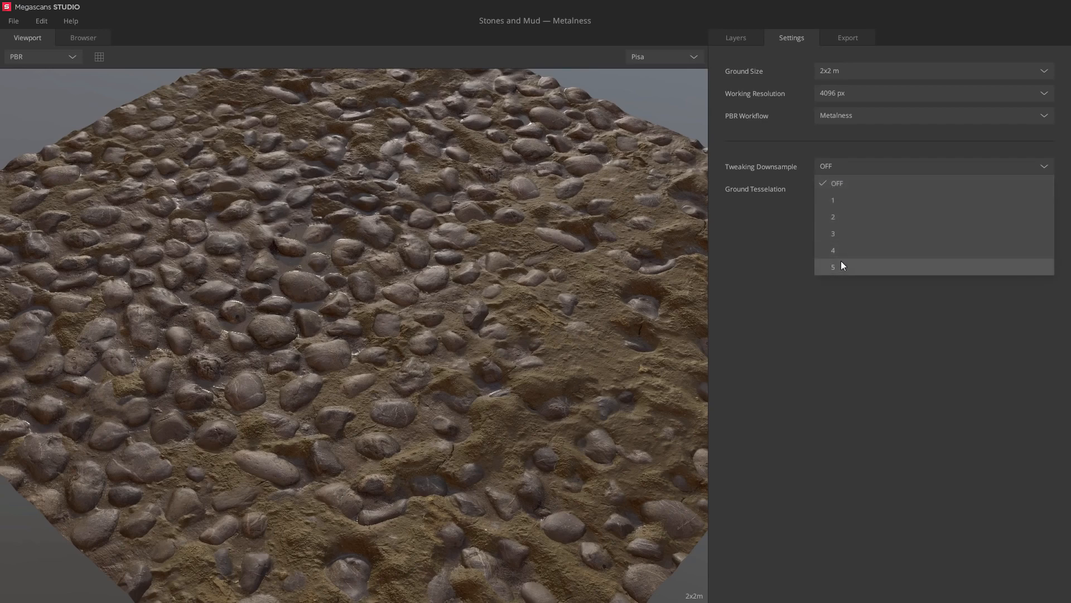
pyautogui.click(846, 183)
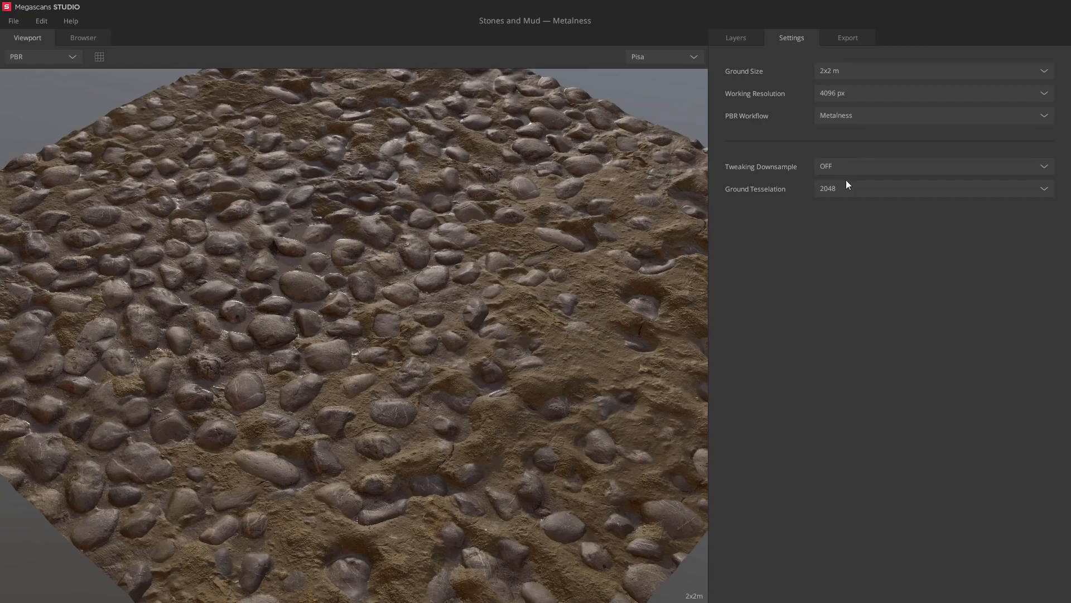
# Turn ground tessellation off to compare the flat surface and restore it to 2048.
pyautogui.click(847, 188)
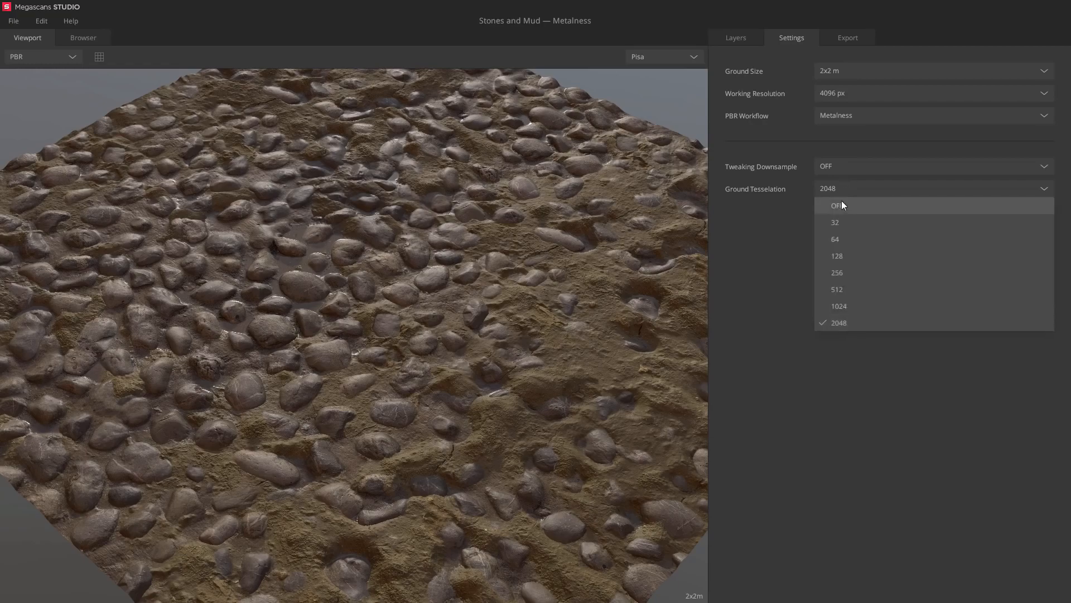
pyautogui.click(837, 204)
pyautogui.scroll(-5, 557, 207)
pyautogui.moveTo(557, 207); pyautogui.dragTo(574, 186)
pyautogui.click(840, 184)
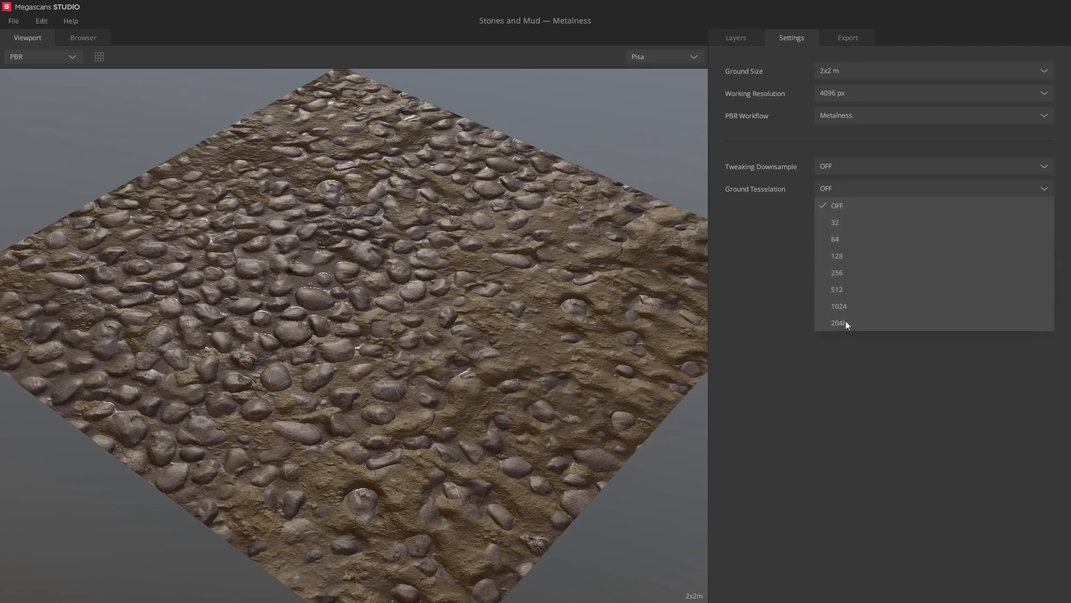
pyautogui.click(845, 321)
pyautogui.moveTo(567, 249)
pyautogui.mouseDown()
pyautogui.moveTo(606, 161)
pyautogui.moveTo(592, 226)
pyautogui.moveTo(562, 269)
pyautogui.mouseUp()
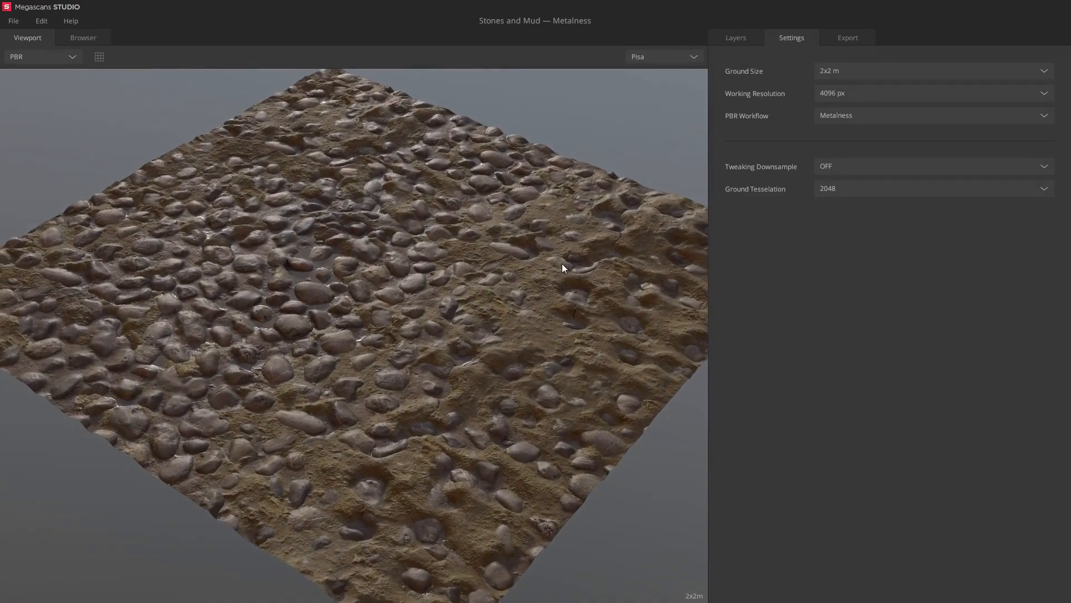
# Preview the individual material maps from Albedo through Metalness on the ground, then return to the PBR view.
pyautogui.click(49, 57)
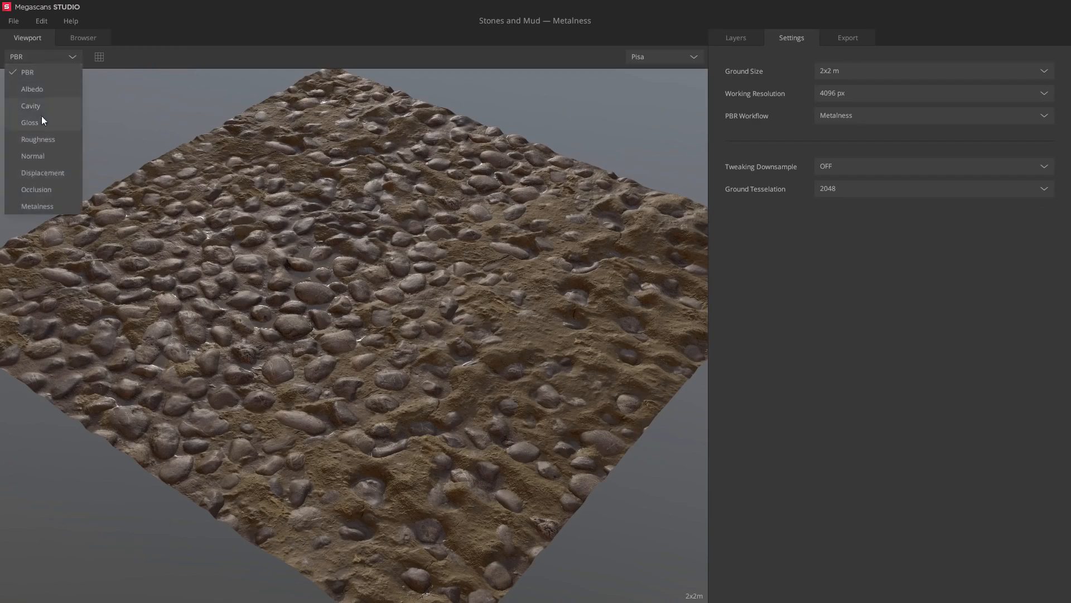
pyautogui.click(33, 156)
pyautogui.moveTo(38, 155); pyautogui.dragTo(199, 219)
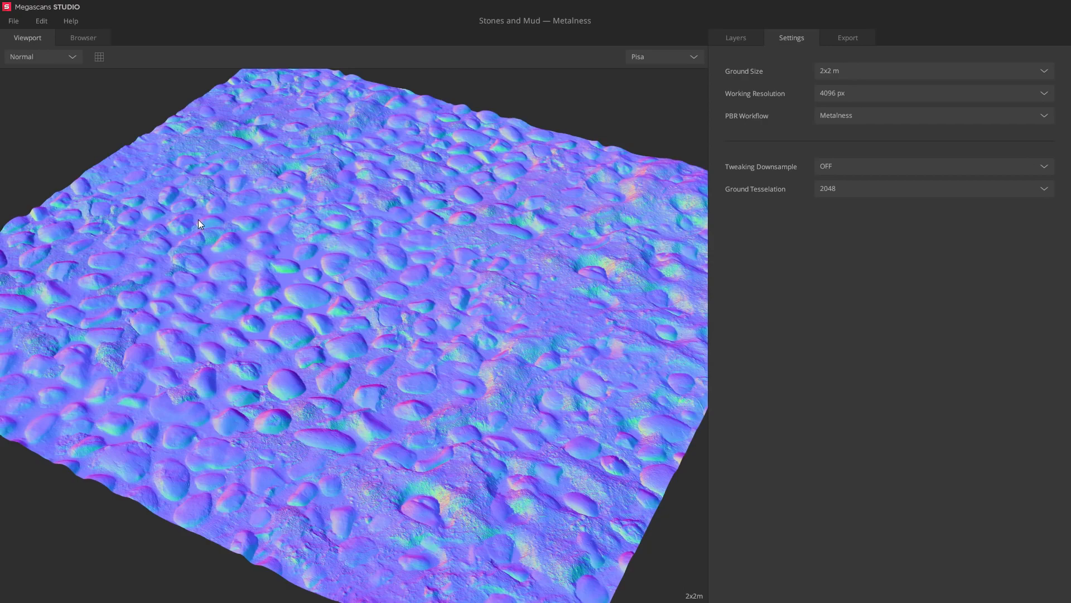
pyautogui.press('2')
pyautogui.press('3')
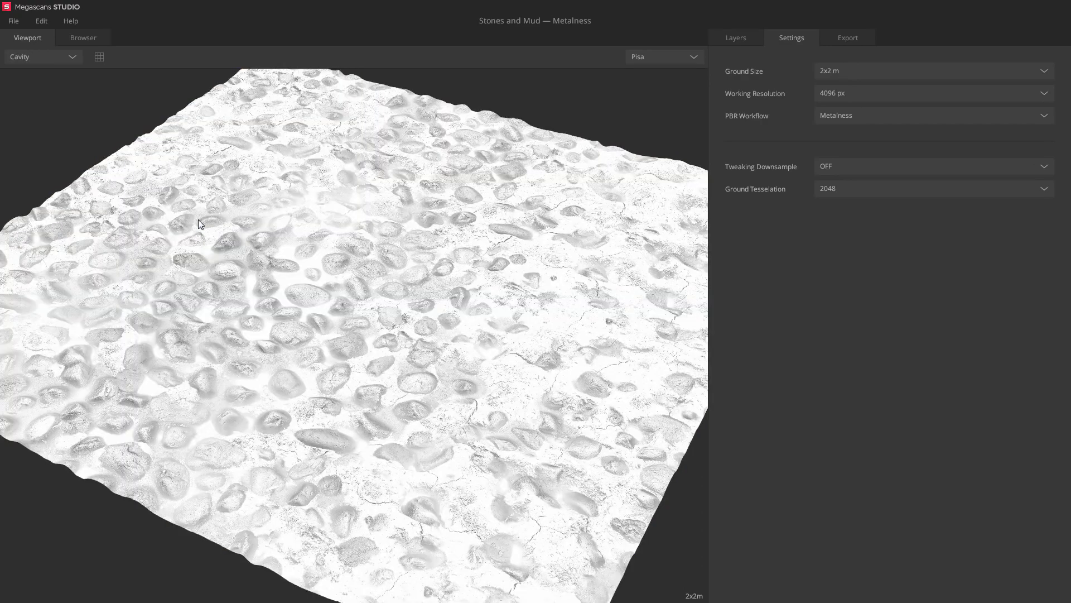
pyautogui.press('4')
pyautogui.press('5')
pyautogui.press('6')
pyautogui.press('7')
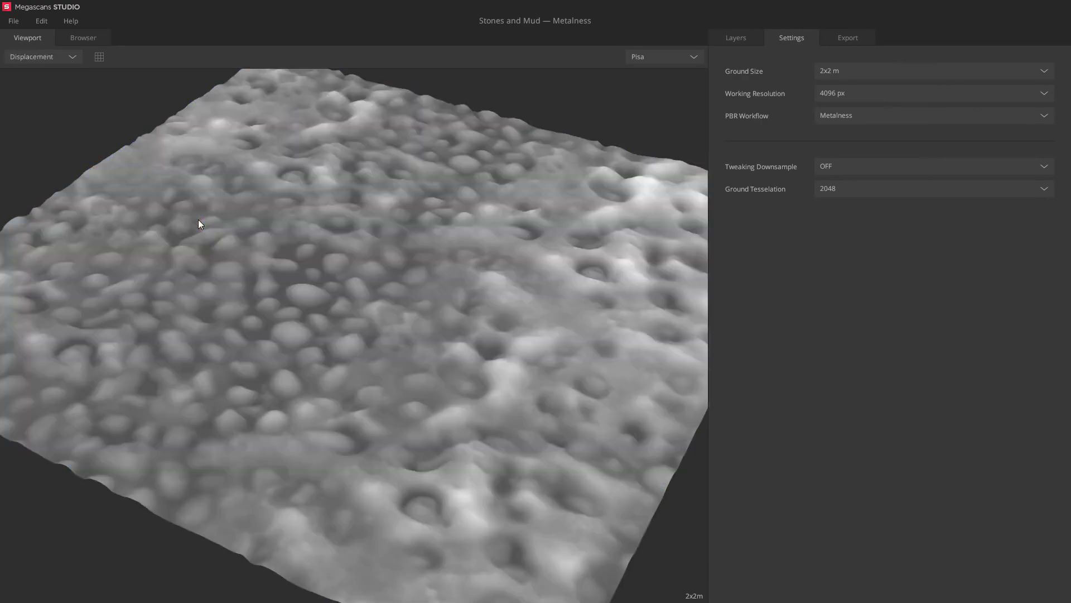
pyautogui.press('8')
pyautogui.press('9')
pyautogui.press('1')
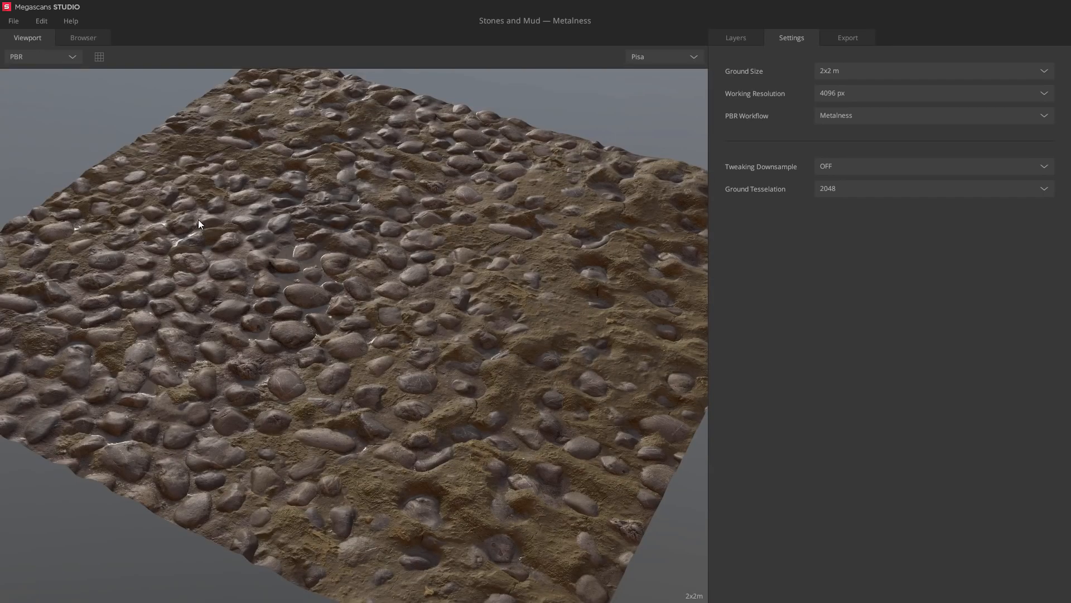
# Preview the ground under Concrete and neighbouring lighting environments, and return to Pisa.
pyautogui.click(693, 58)
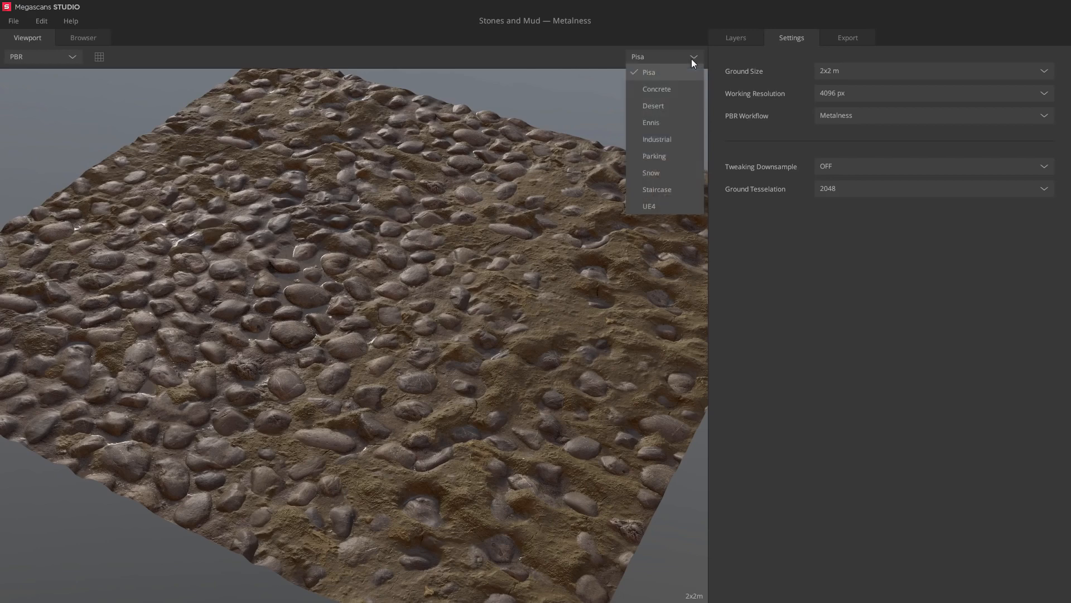
pyautogui.click(664, 89)
pyautogui.moveTo(634, 166); pyautogui.dragTo(596, 215)
pyautogui.press('Up')
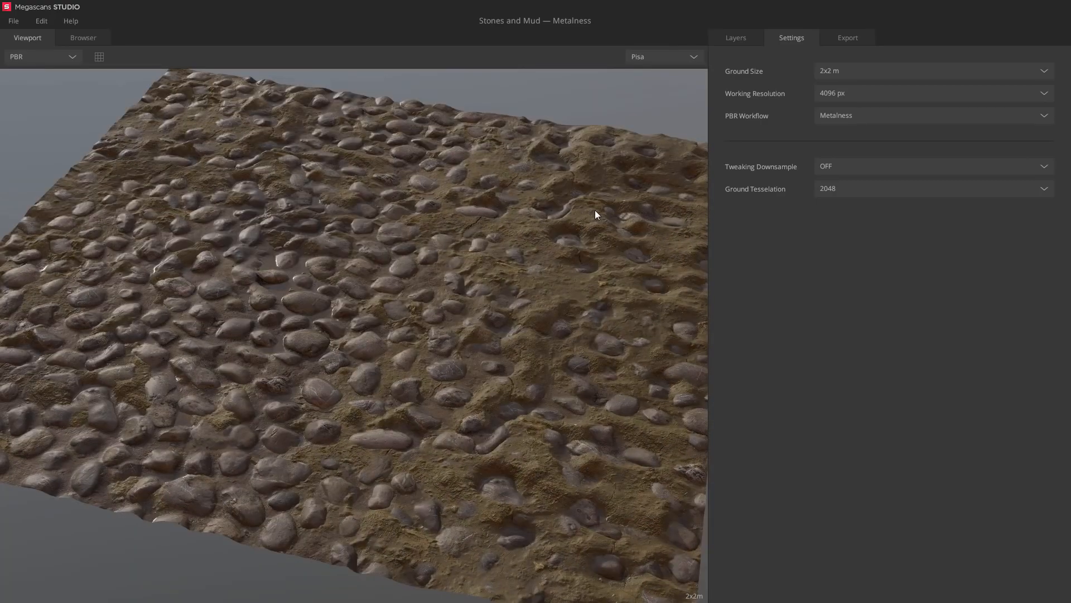
pyautogui.press('Down')
pyautogui.press('Down')
pyautogui.press('Up')
pyautogui.press('Up')
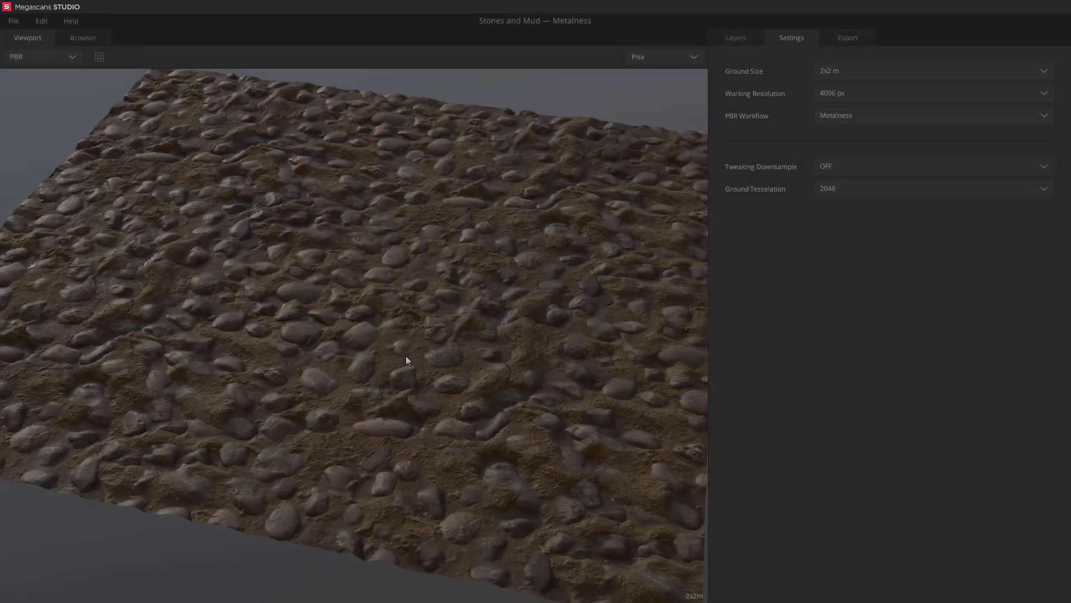
# Turn on the tiled preview to examine how the ground repeats, and turn it off again.
pyautogui.moveTo(406, 356); pyautogui.dragTo(411, 196, button='right')
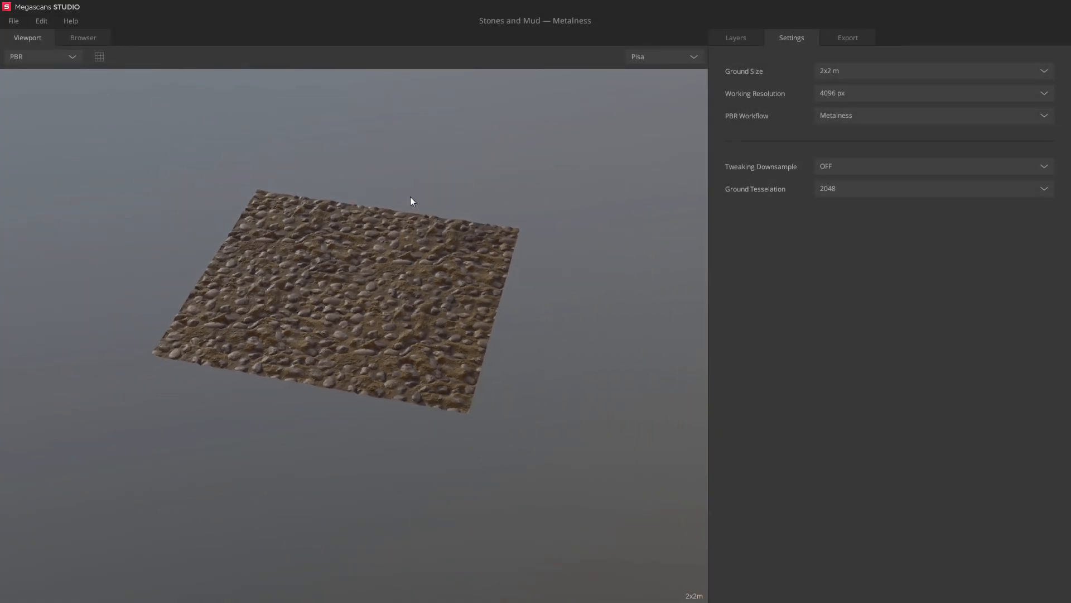
pyautogui.click(102, 60)
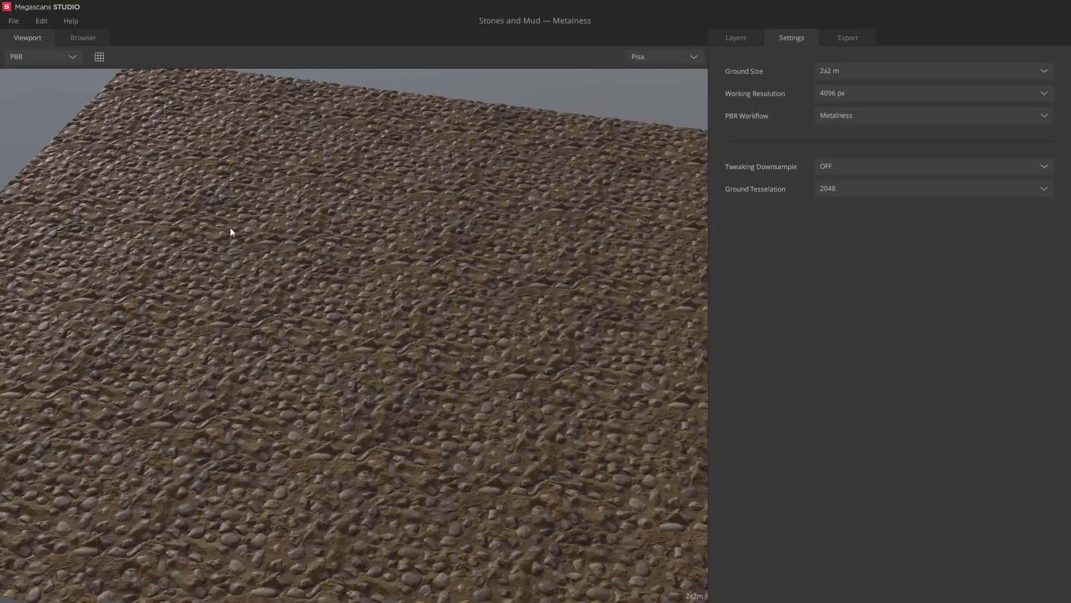
pyautogui.scroll(-5, 259, 243)
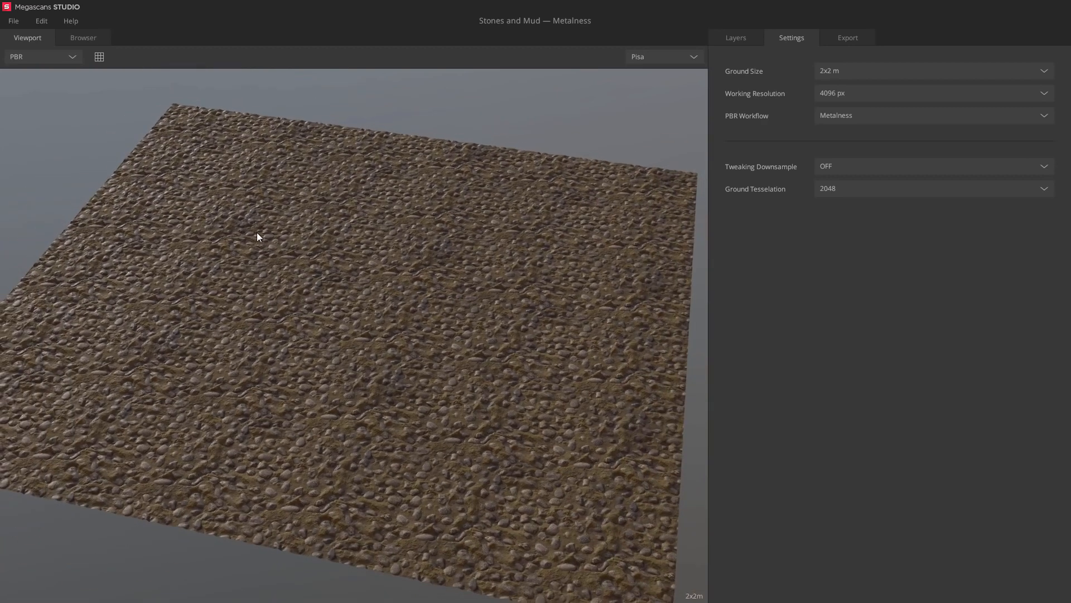
pyautogui.press('t')
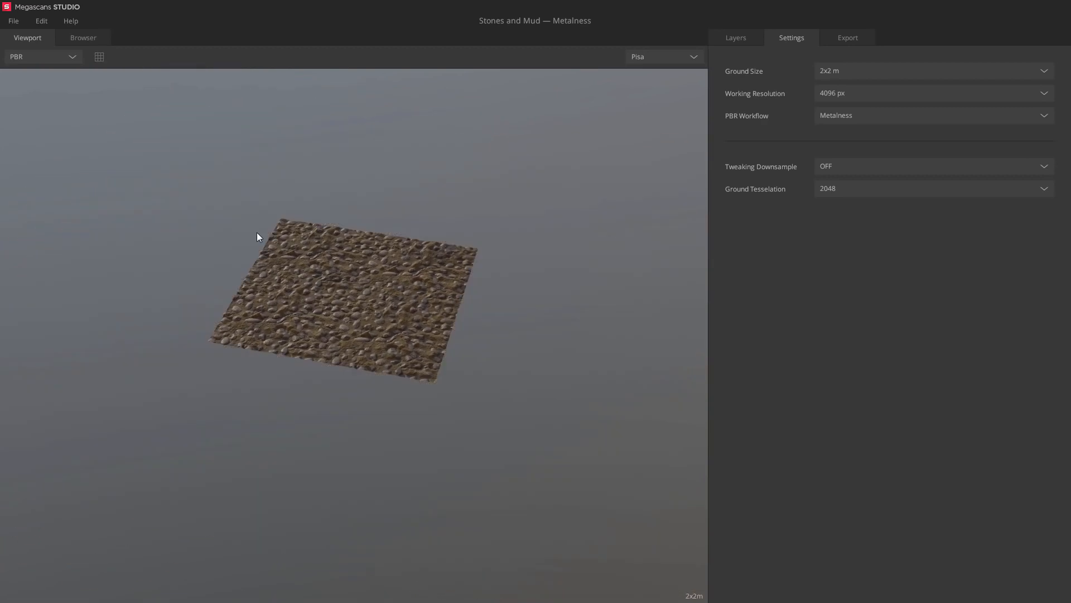
pyautogui.scroll(5, 257, 232)
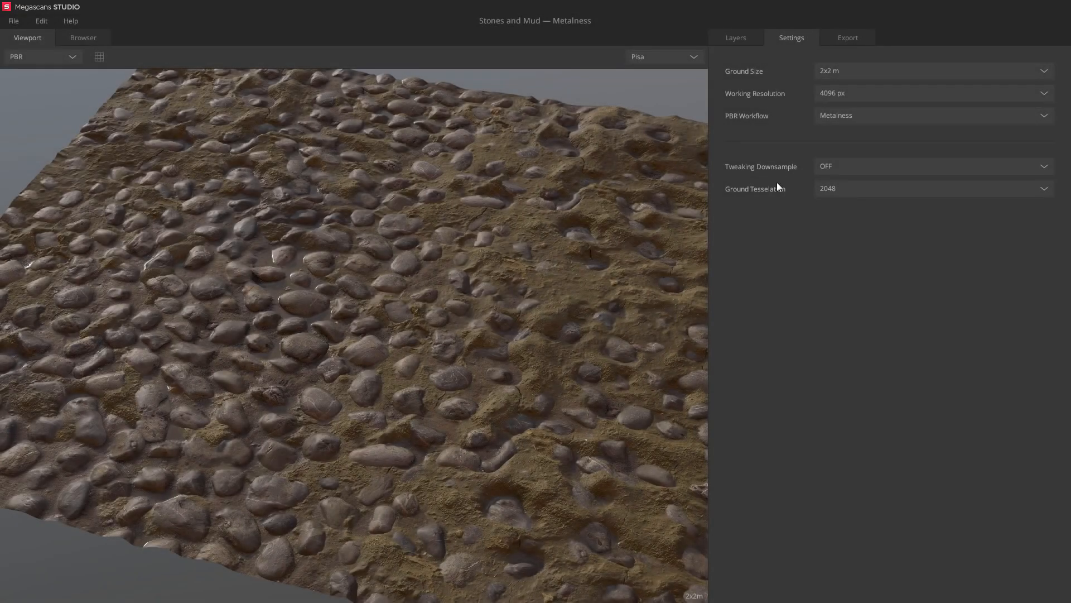
# Set the material's export resolution to 4096 px.
pyautogui.click(848, 37)
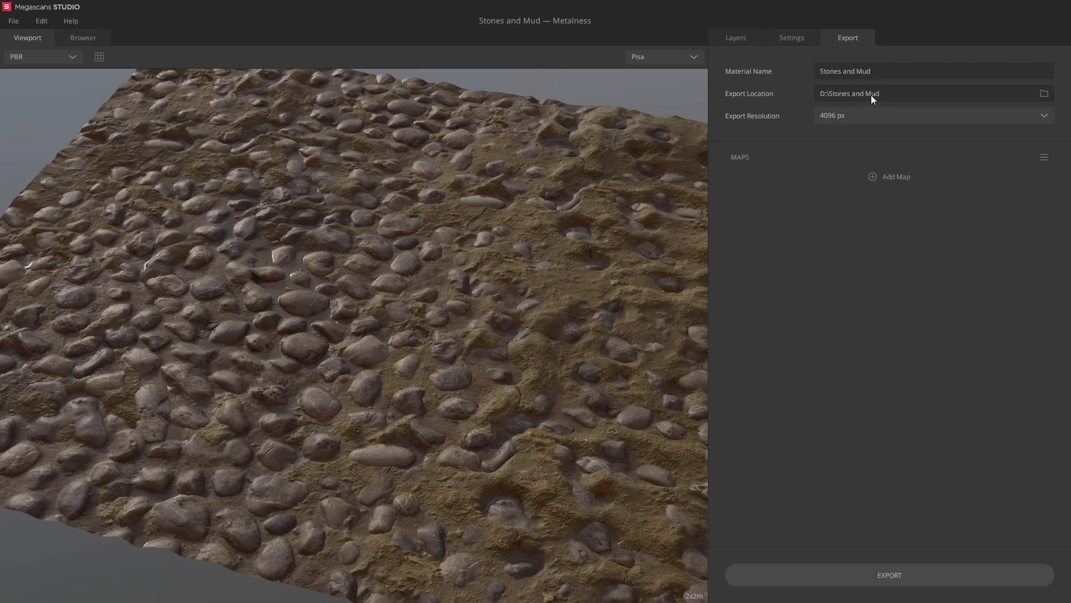
pyautogui.click(874, 114)
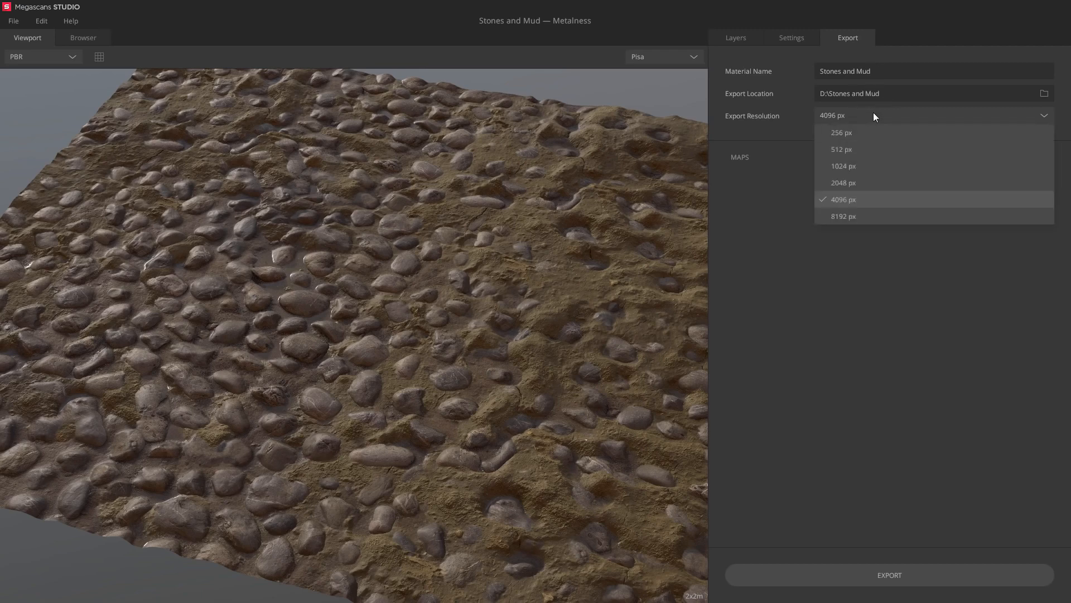
pyautogui.click(860, 202)
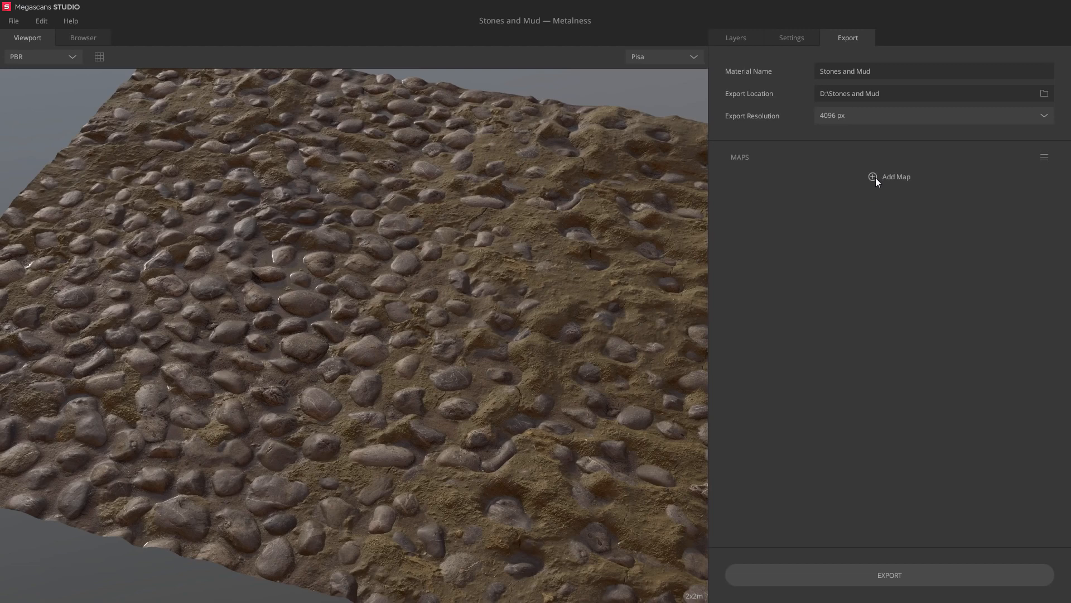
# Add an export map named RMA and assign Roughness to its red channel.
pyautogui.click(876, 179)
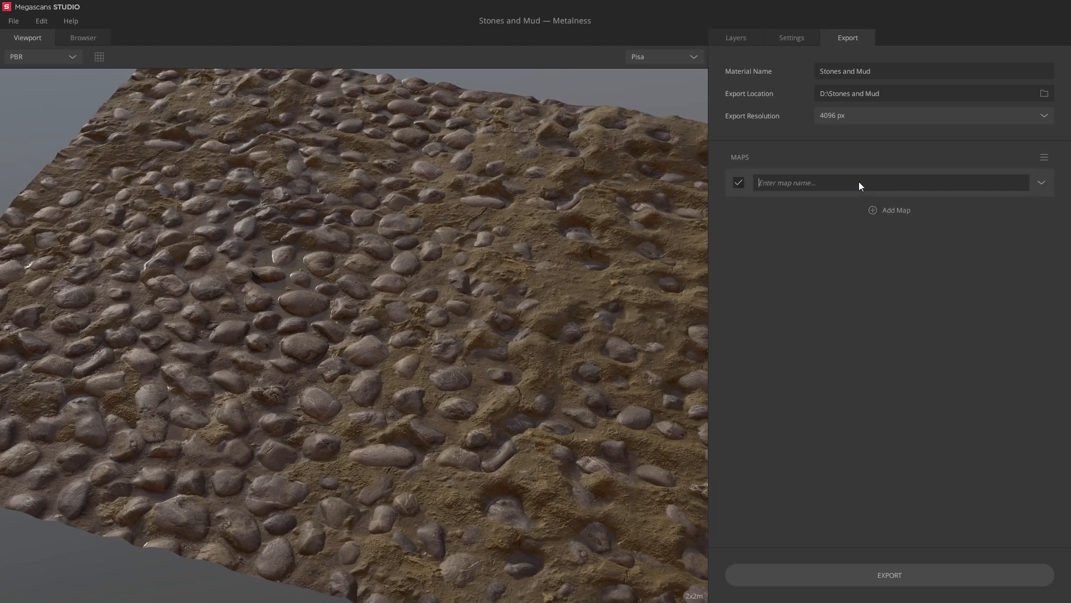
pyautogui.write('RMA')
pyautogui.click(1041, 183)
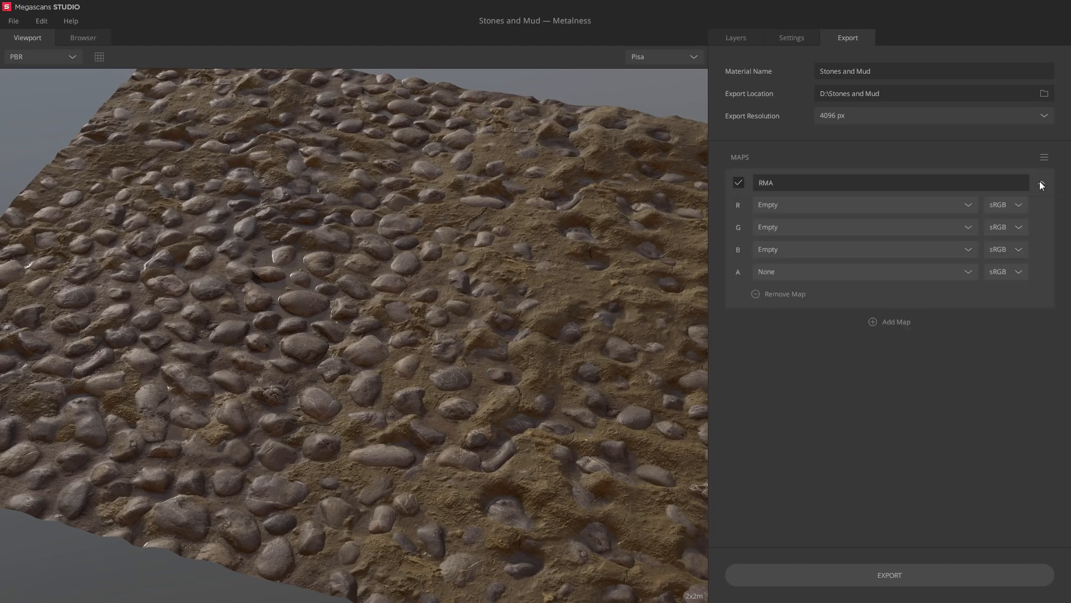
pyautogui.click(936, 205)
pyautogui.click(831, 316)
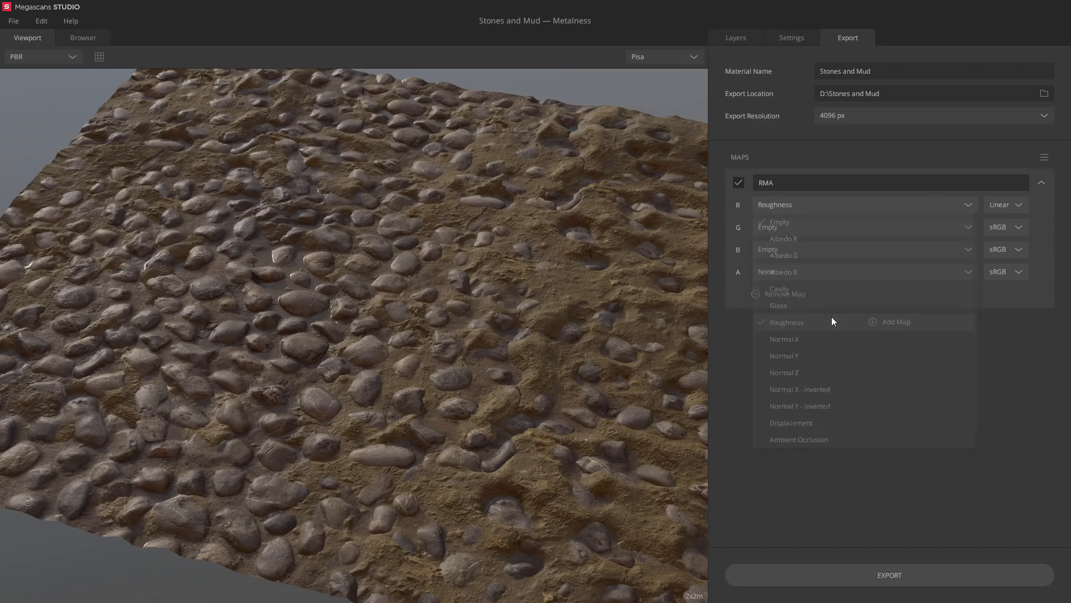
# Assign Metalness to the RMA map's green channel, Ambient Occlusion to blue, and Displacement with Linear colour space to alpha.
pyautogui.click(874, 236)
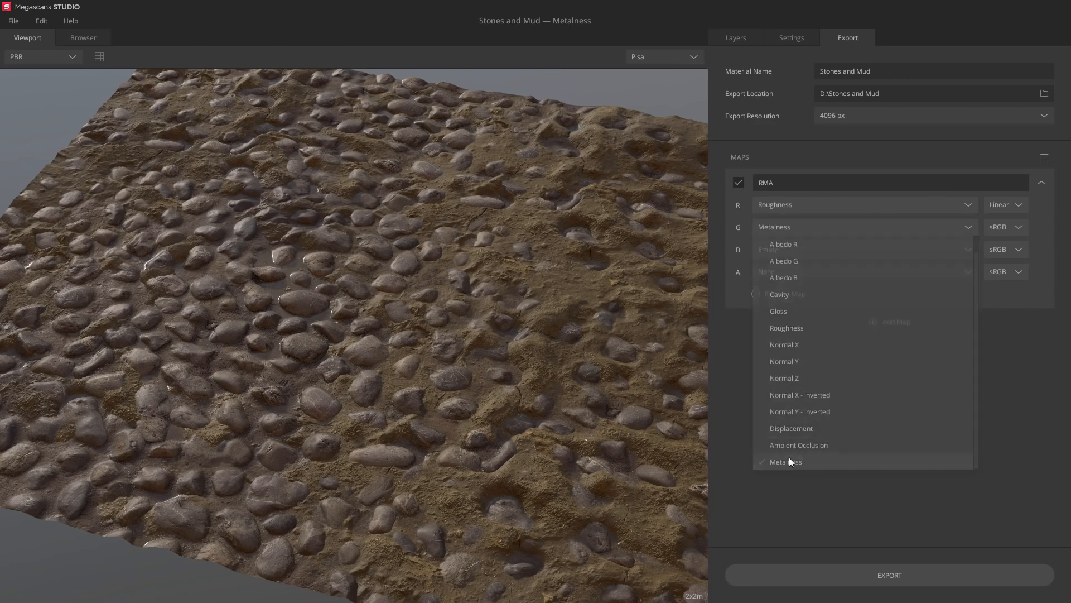
pyautogui.click(790, 459)
pyautogui.click(796, 249)
pyautogui.click(810, 481)
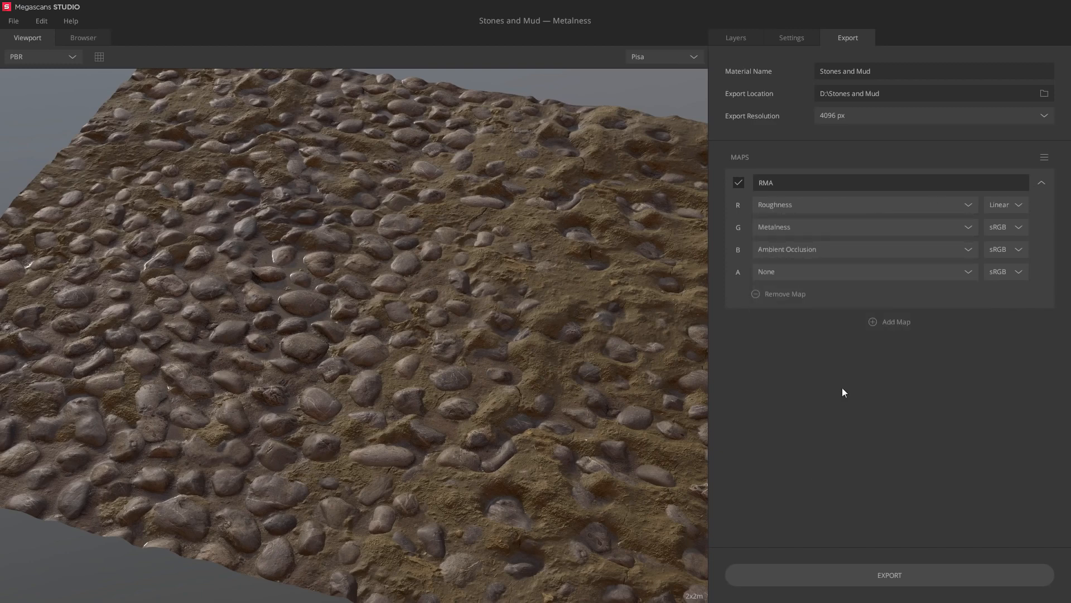
pyautogui.click(809, 271)
pyautogui.click(807, 486)
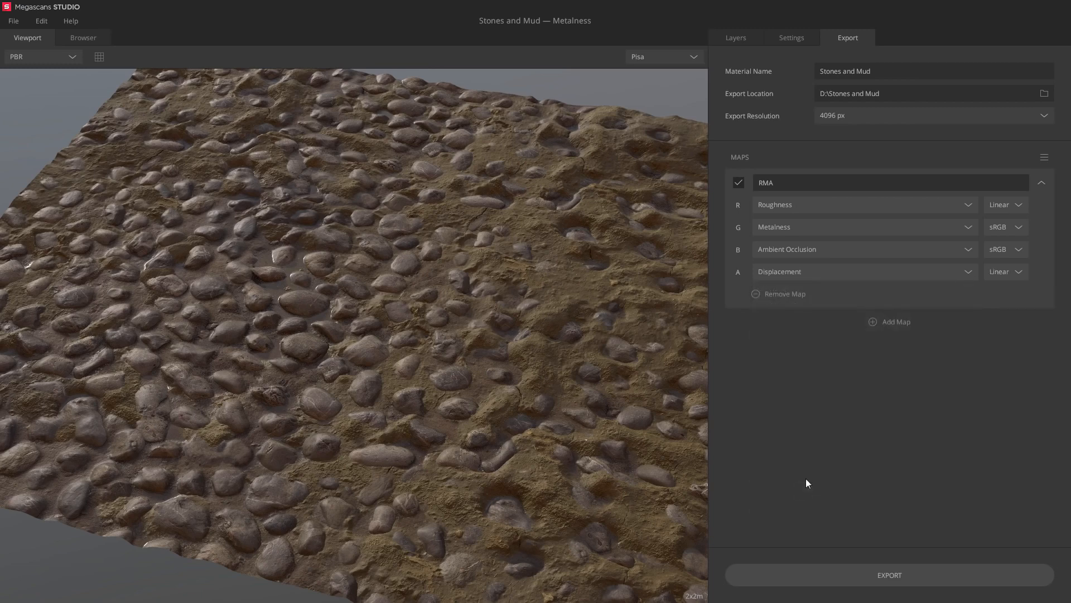
pyautogui.click(1011, 273)
# Add an export map named Albedo with Albedo R, Albedo G and Albedo B in its red, green and blue channels.
pyautogui.click(874, 324)
pyautogui.click(863, 329)
pyautogui.write('Albedo')
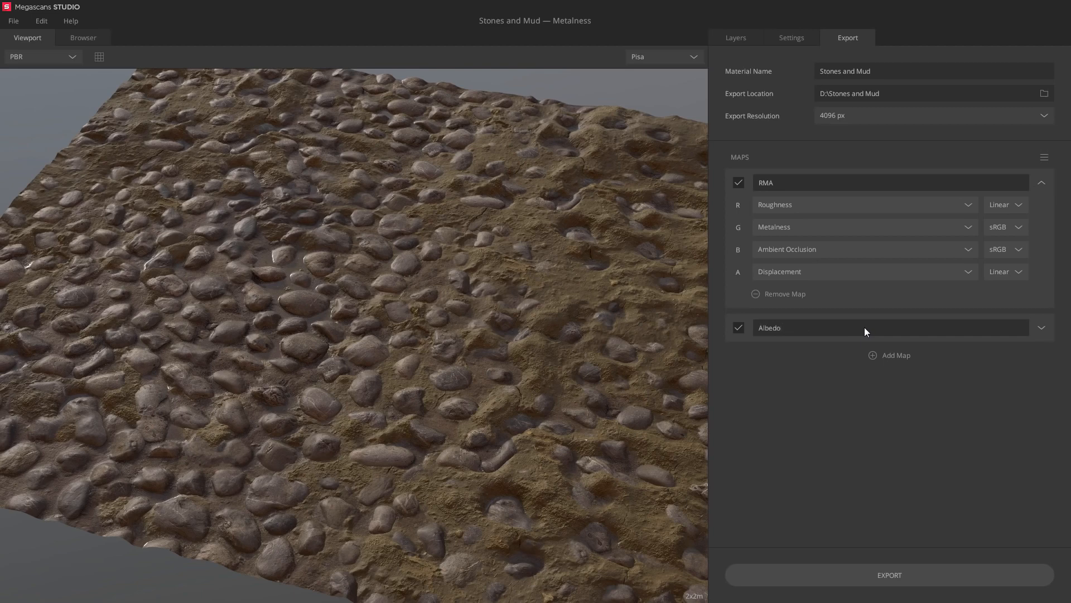
pyautogui.click(1041, 328)
pyautogui.click(933, 351)
pyautogui.click(894, 381)
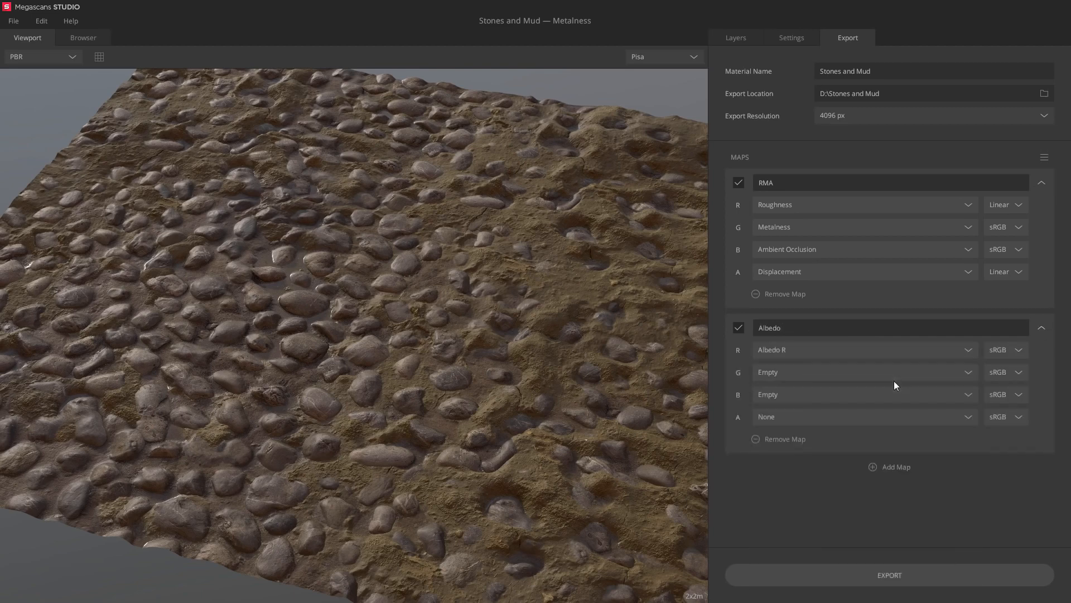
pyautogui.click(866, 373)
pyautogui.click(809, 172)
pyautogui.click(789, 393)
pyautogui.click(799, 211)
# Save the current export map setup as a preset named RMA Packed.
pyautogui.click(1044, 158)
pyautogui.click(1004, 188)
pyautogui.write('RMA Packed')
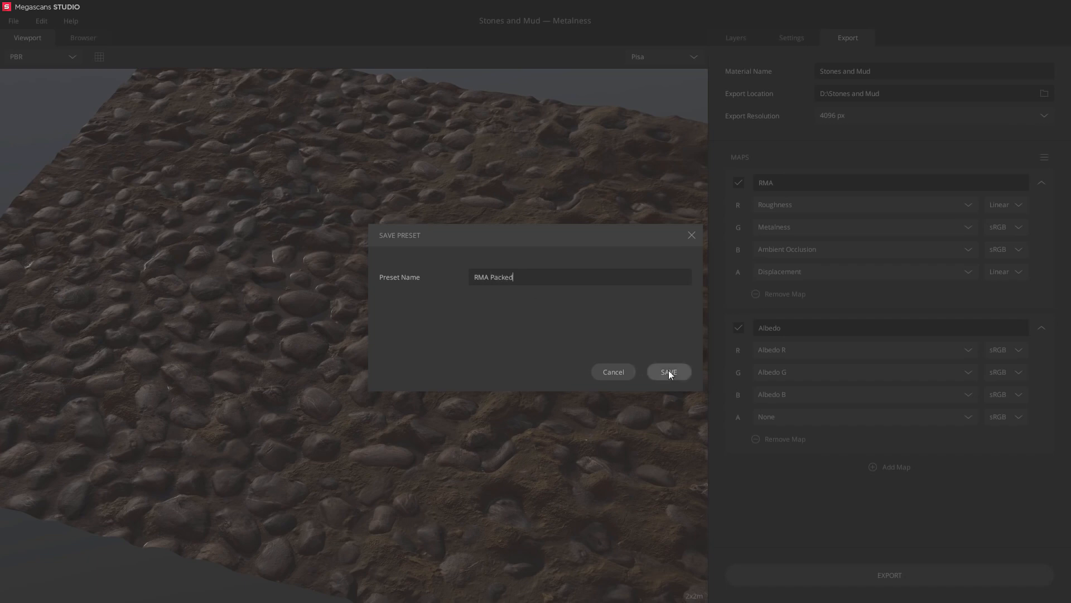
pyautogui.click(669, 371)
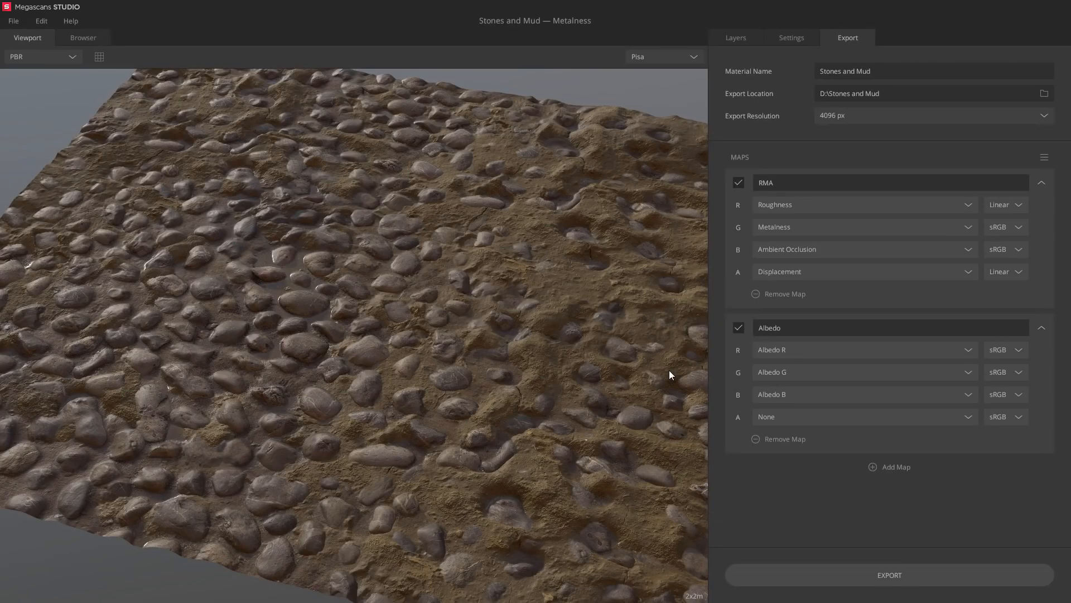
# Remove the Albedo and RMA export maps and load the default Metalness map set.
pyautogui.click(757, 438)
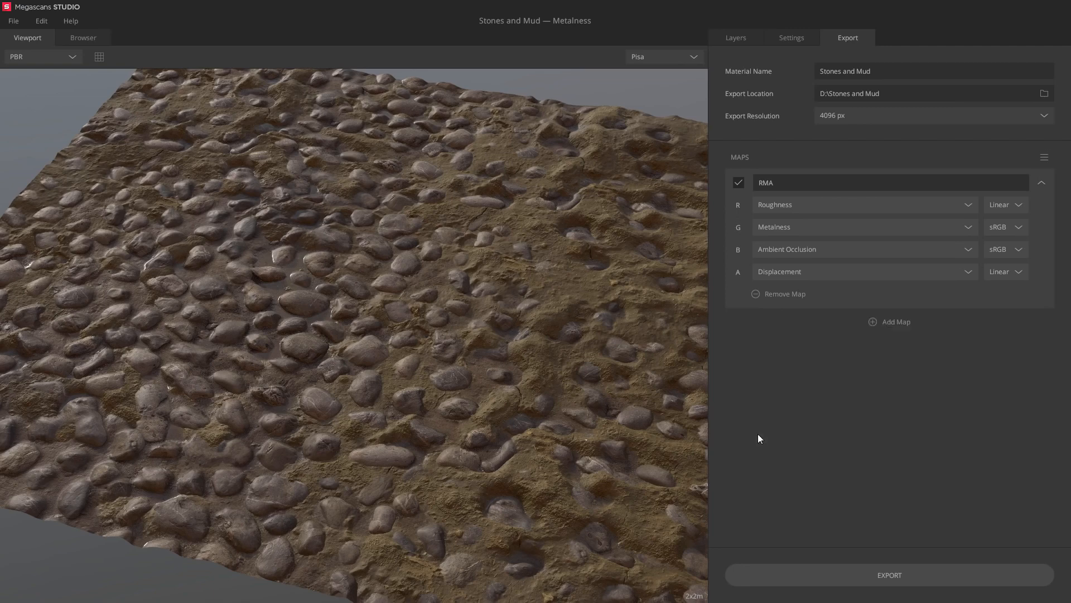
pyautogui.click(756, 294)
pyautogui.click(1044, 158)
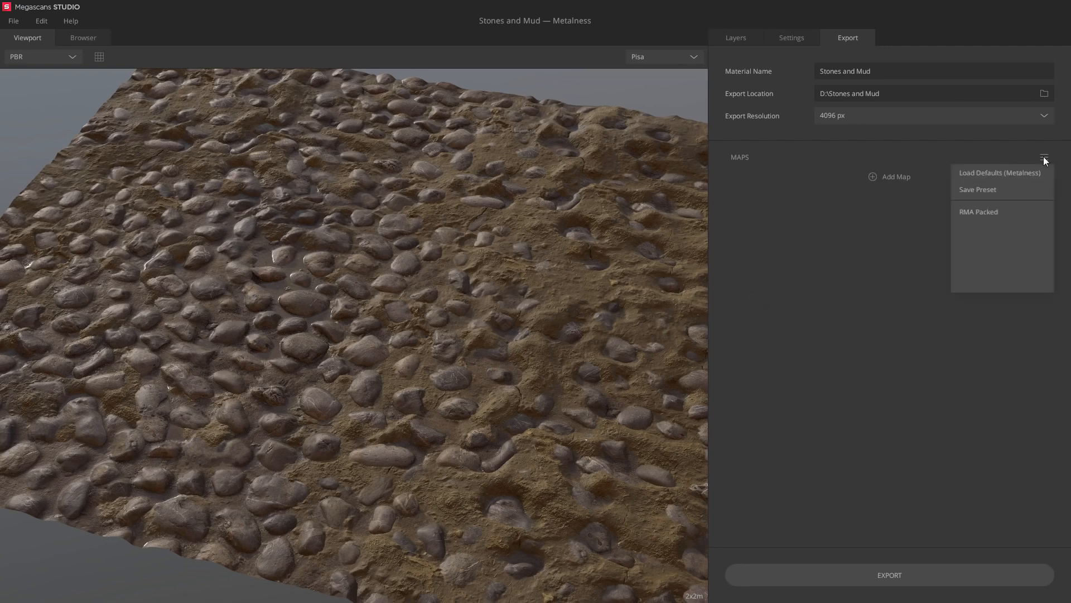
pyautogui.click(1006, 173)
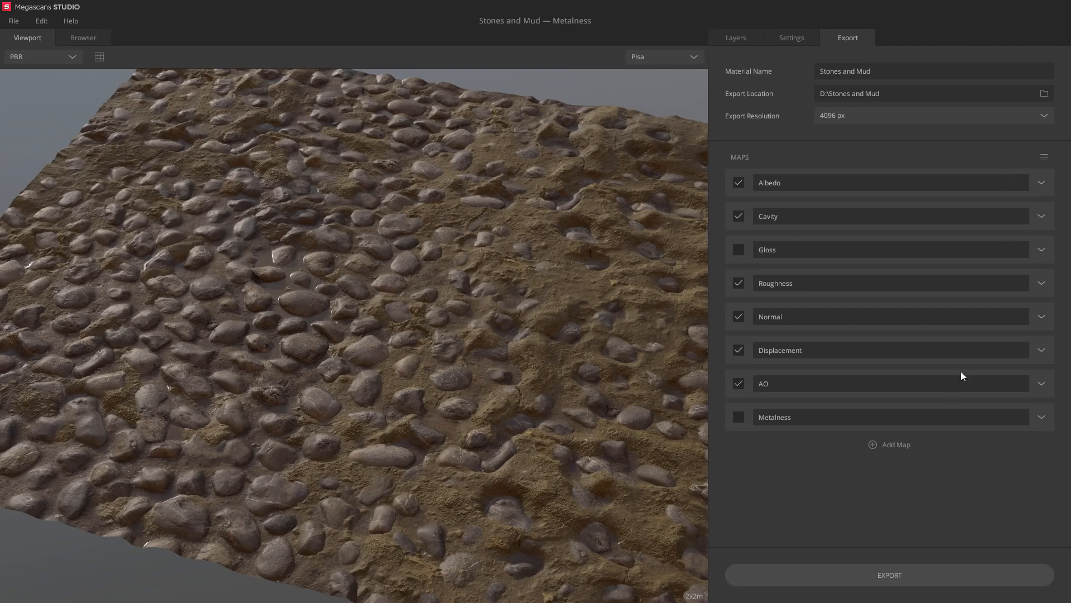
# Export the enabled material maps to D:\Stones and Mud and save the project.
pyautogui.click(895, 575)
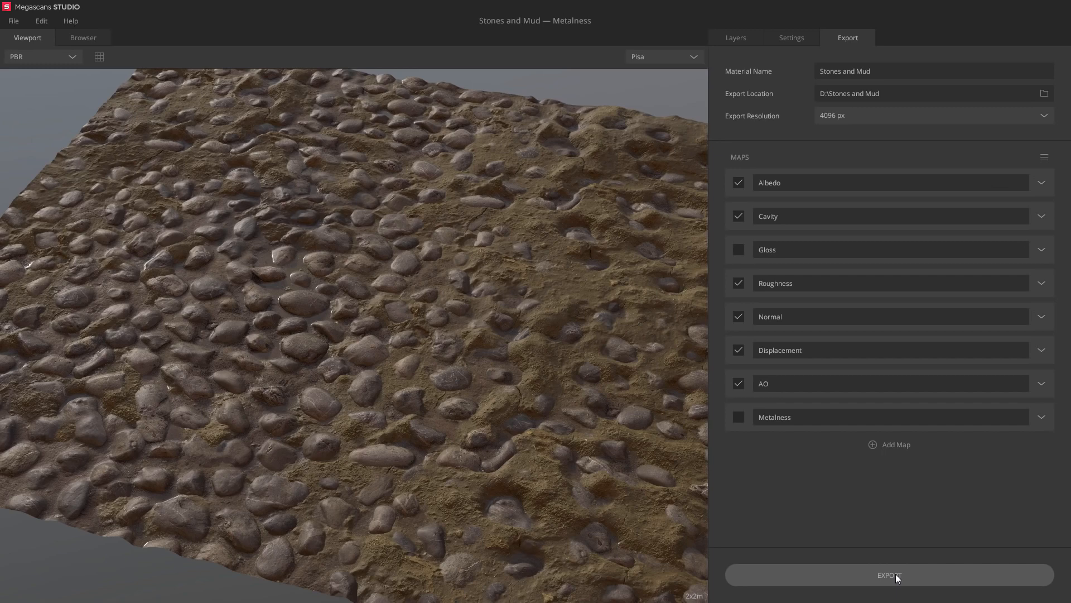
pyautogui.click(11, 22)
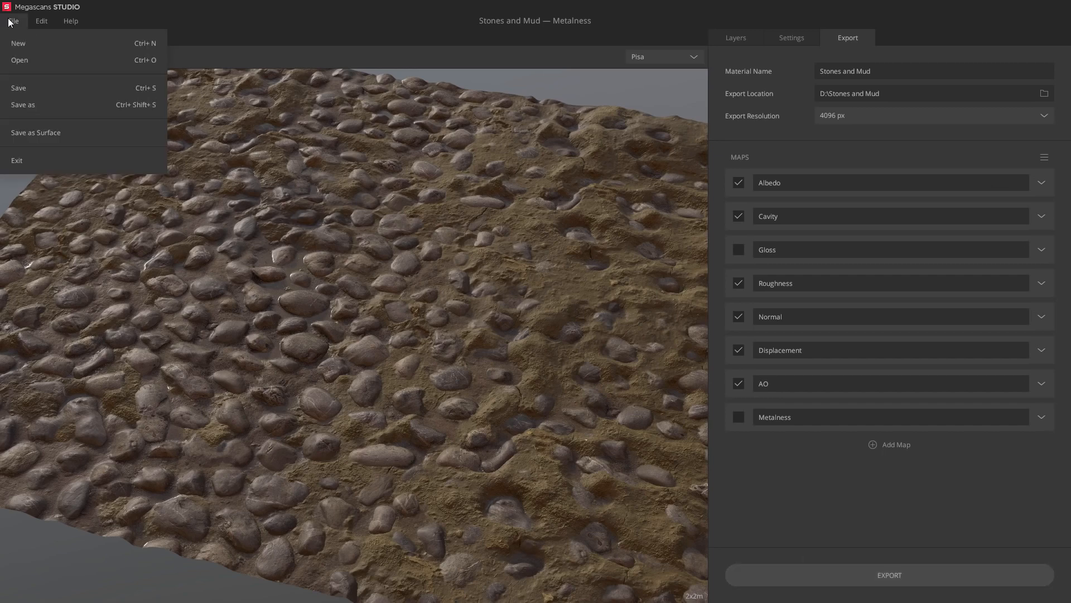
pyautogui.click(22, 88)
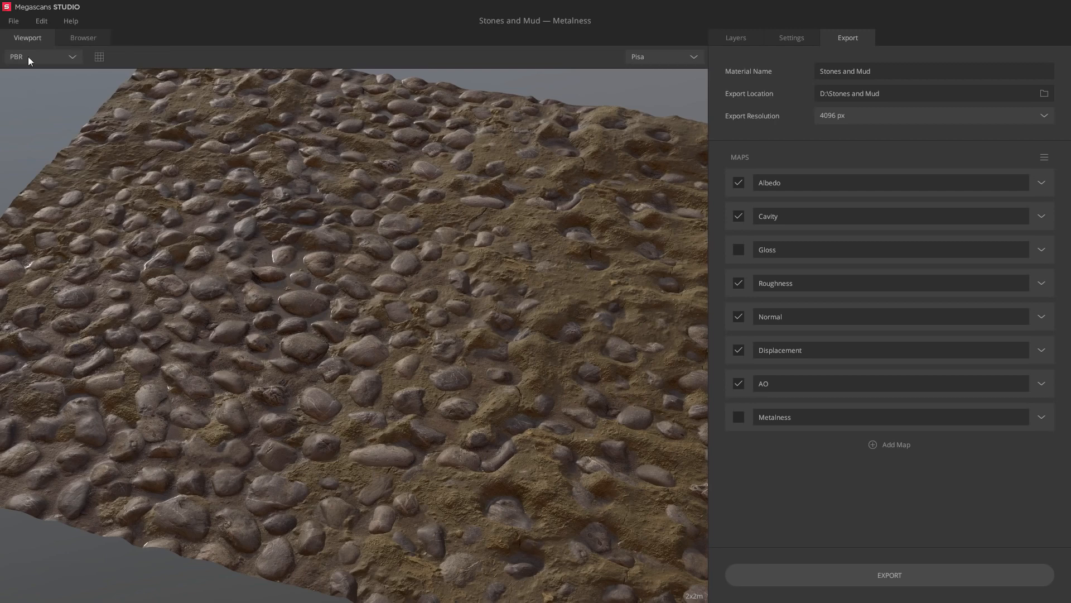
# Start saving the Stones and Mud material as a surface and set its material category to Soil.
pyautogui.click(14, 23)
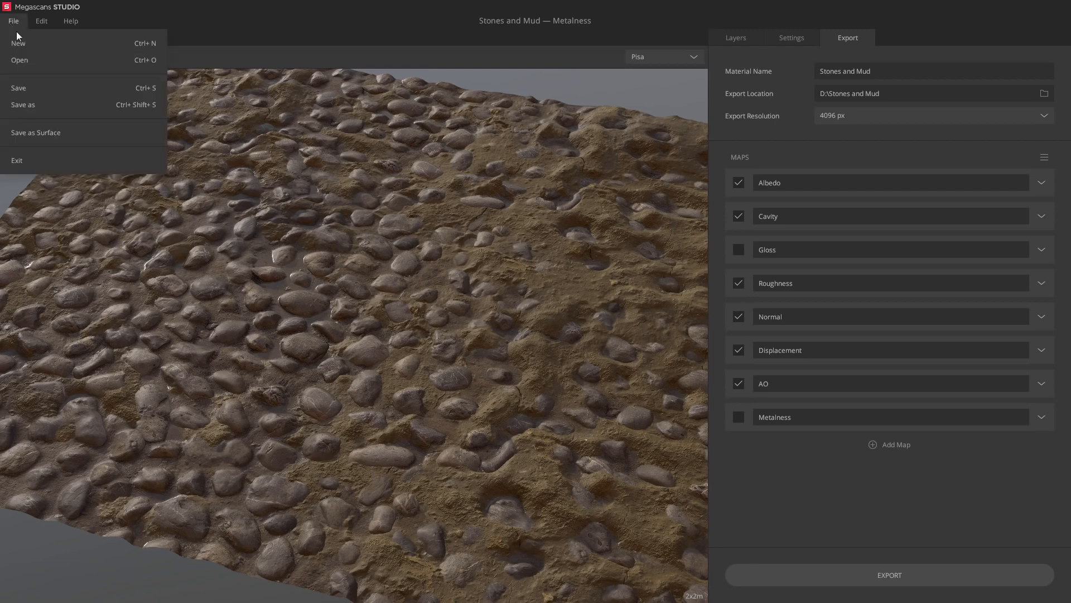
pyautogui.click(51, 132)
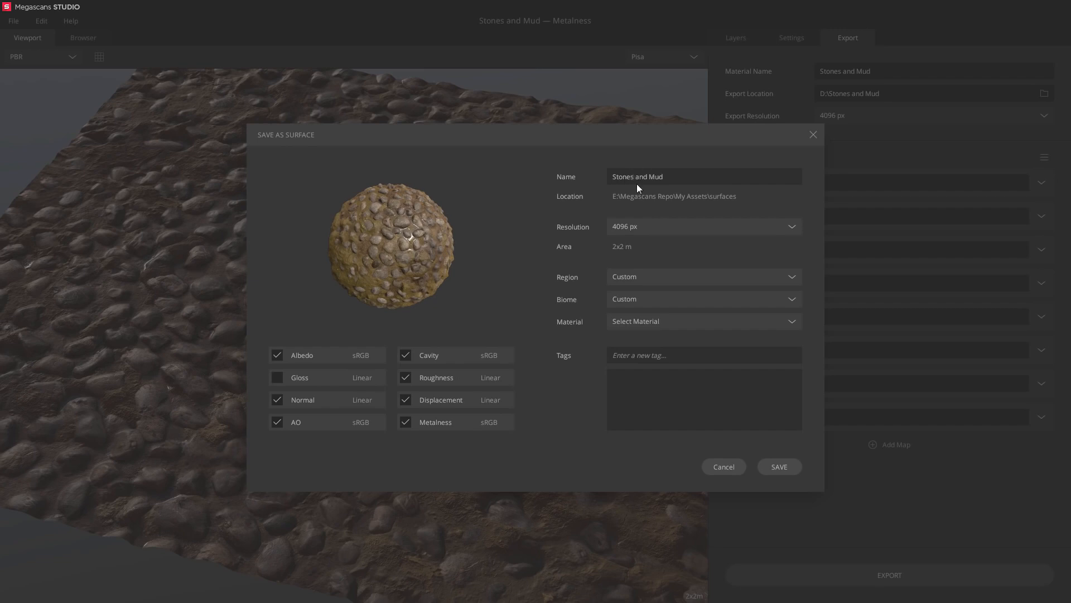
pyautogui.click(654, 322)
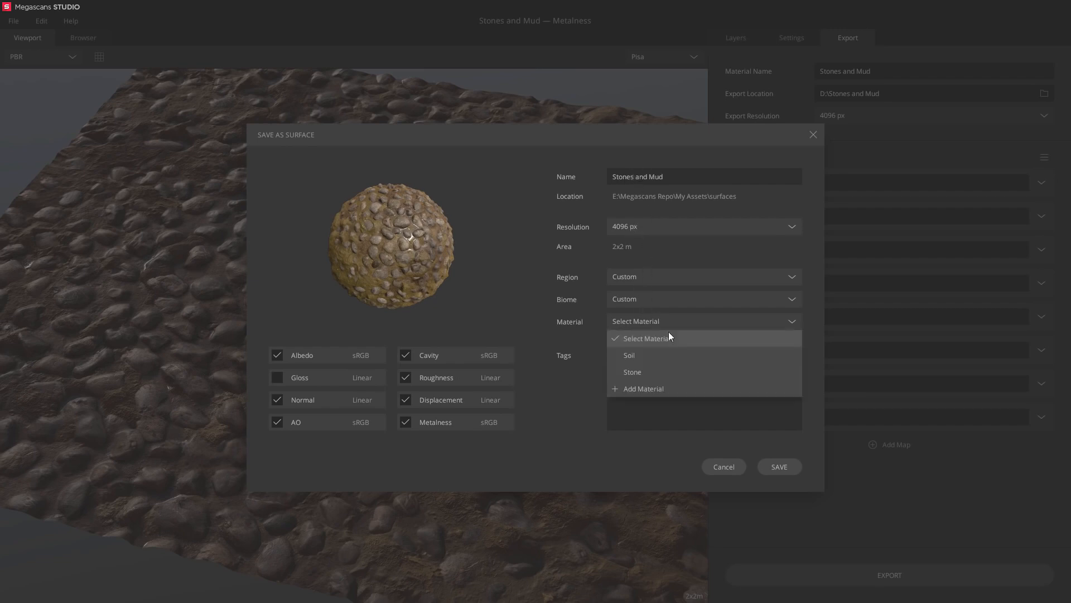
pyautogui.click(640, 356)
# Add the tags Mud and Stones to the surface and save it to the asset library.
pyautogui.click(654, 356)
pyautogui.write('Mud')
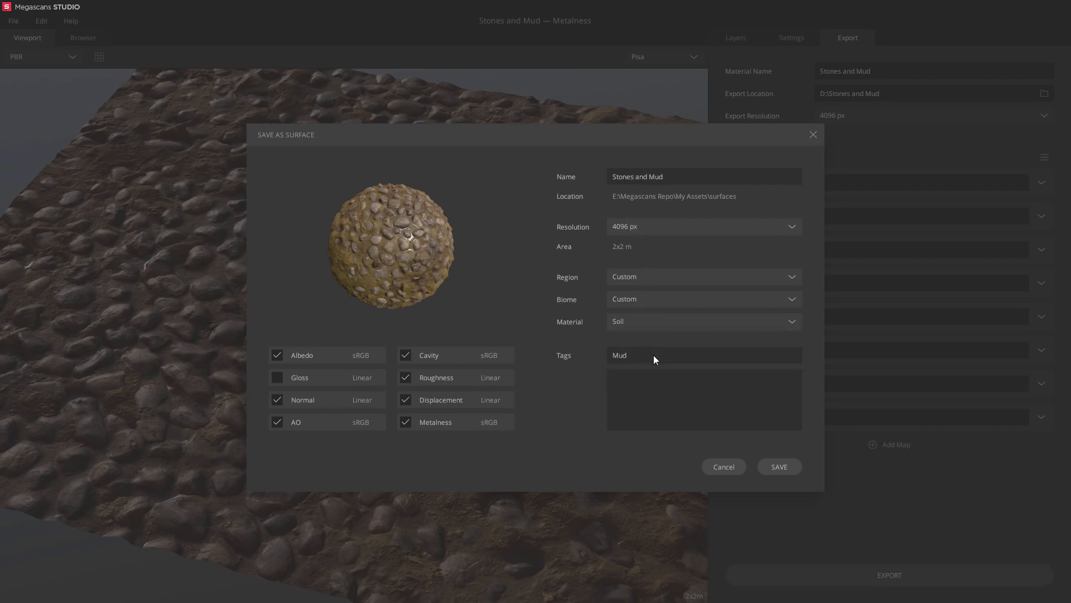
pyautogui.press('Return')
pyautogui.write('Stones')
pyautogui.press('Return')
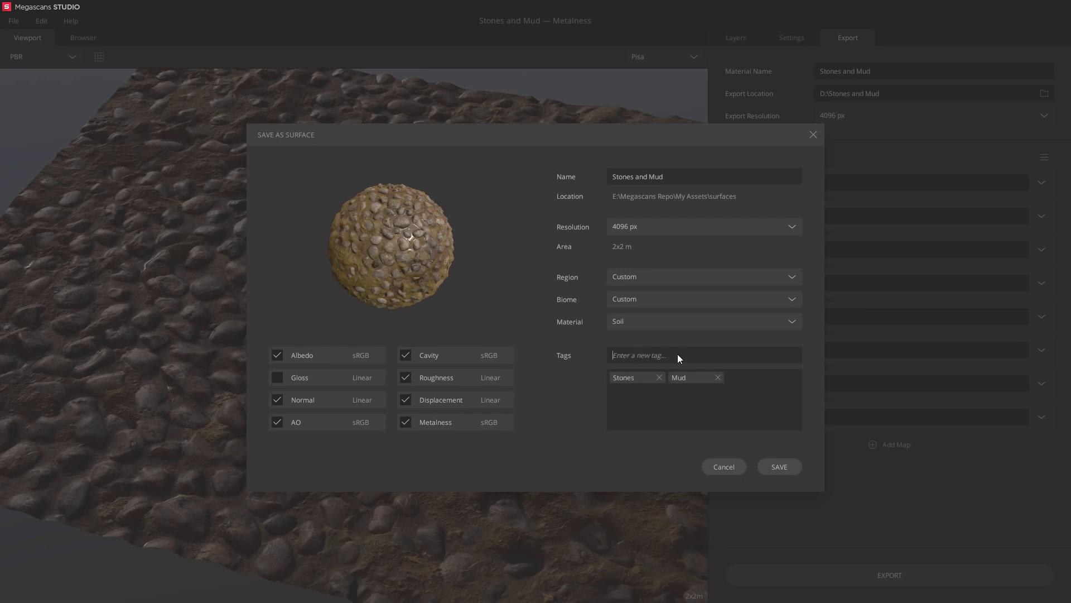
pyautogui.click(778, 466)
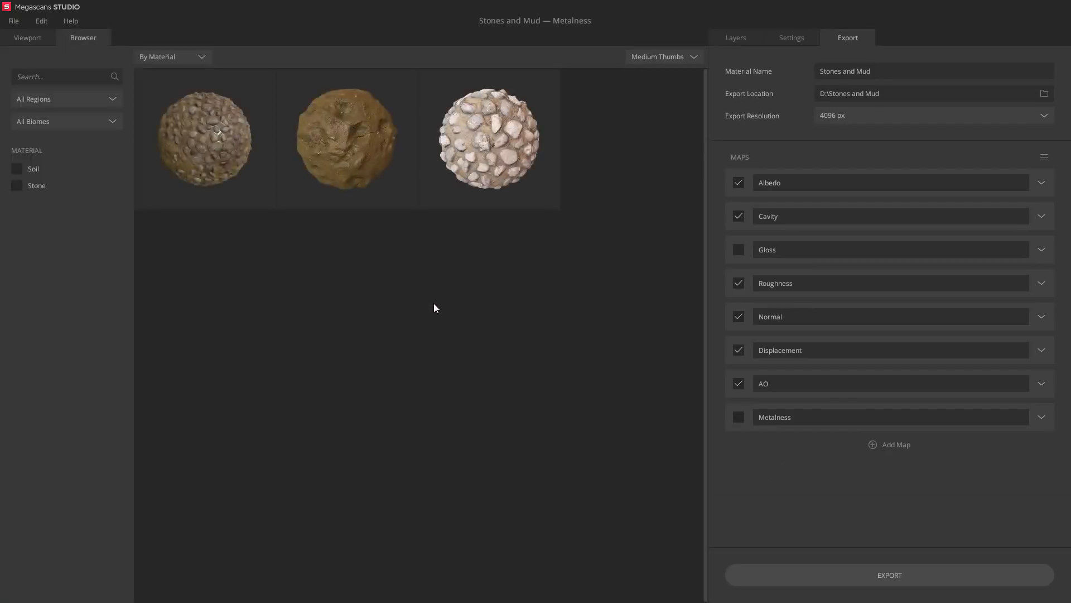
# Open the newly saved stones-and-mud surface from the asset browser and inspect it from several angles in the viewport.
pyautogui.doubleClick(195, 125)
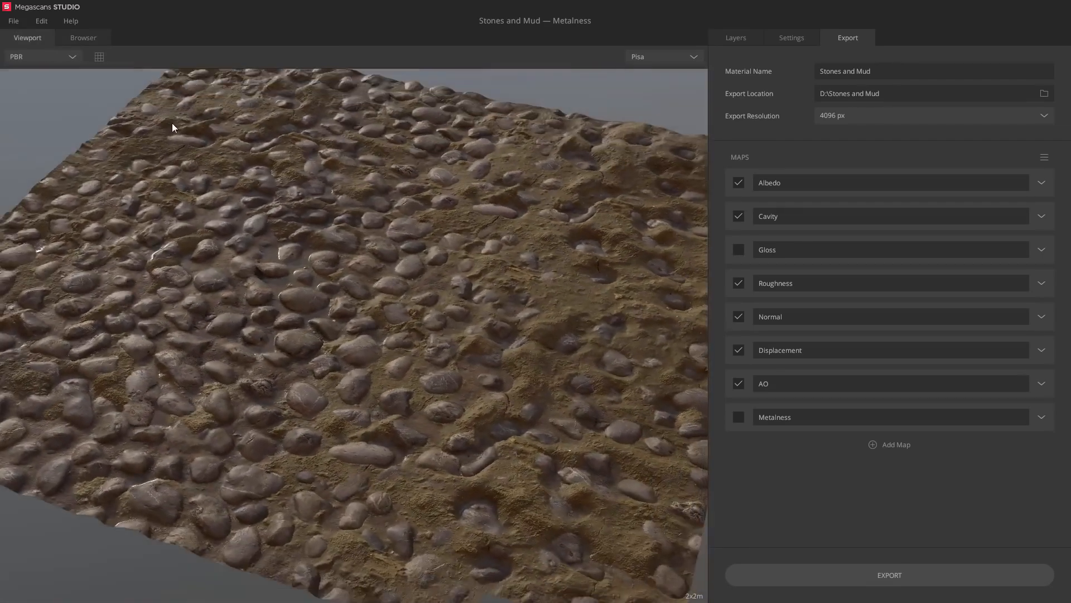
pyautogui.moveTo(172, 122); pyautogui.dragTo(294, 208)
pyautogui.moveTo(293, 207); pyautogui.dragTo(304, 304, button='right')
pyautogui.moveTo(303, 304); pyautogui.dragTo(417, 346)
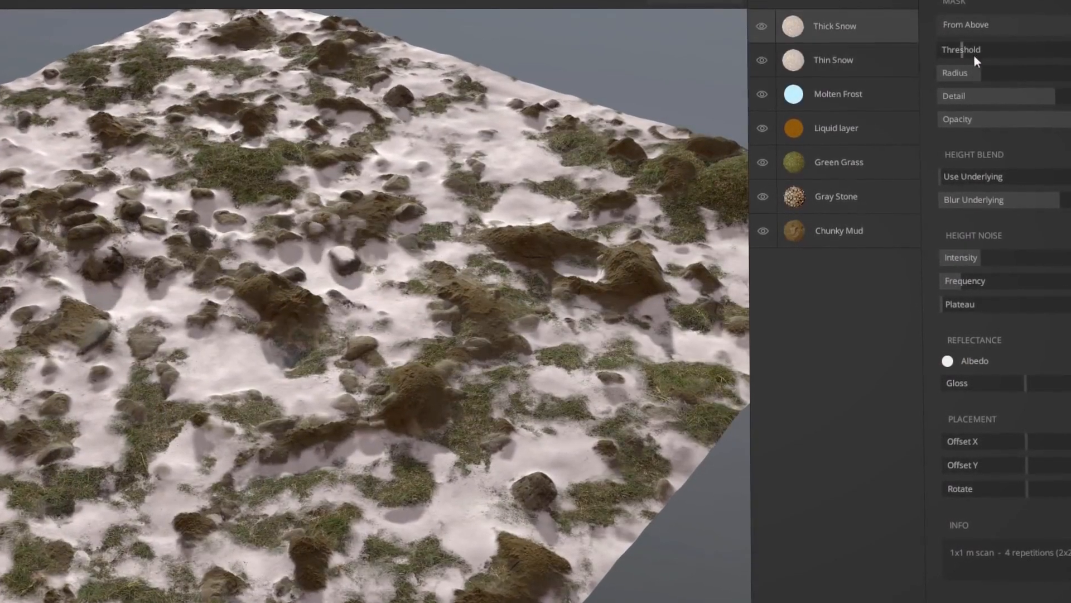
# Raise the From Above mask threshold of the Thick Snow layer until snow covers nearly the whole ground.
pyautogui.moveTo(975, 56); pyautogui.dragTo(1042, 51)
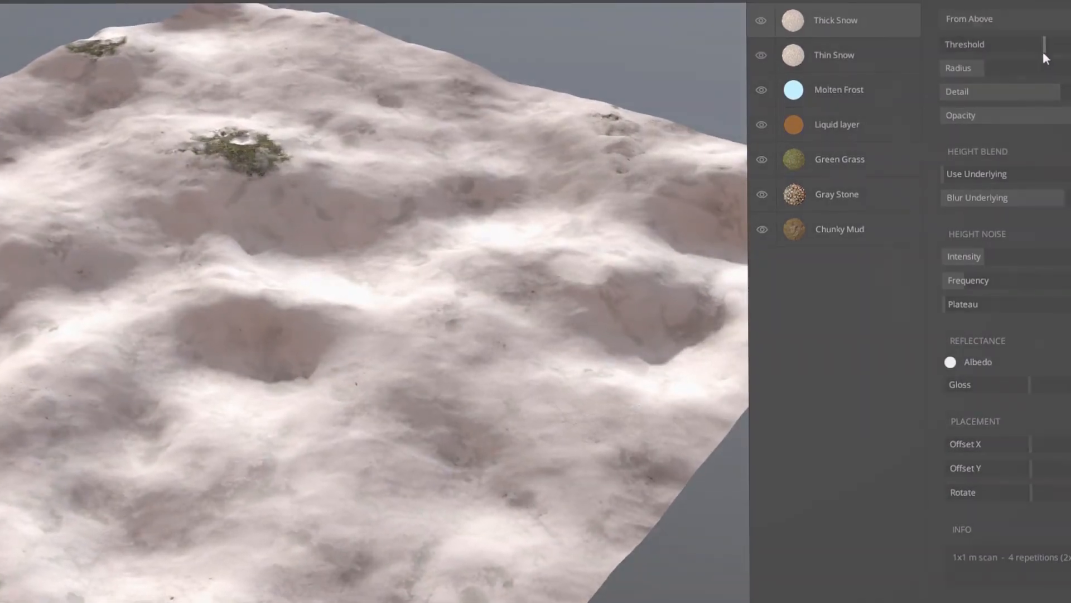